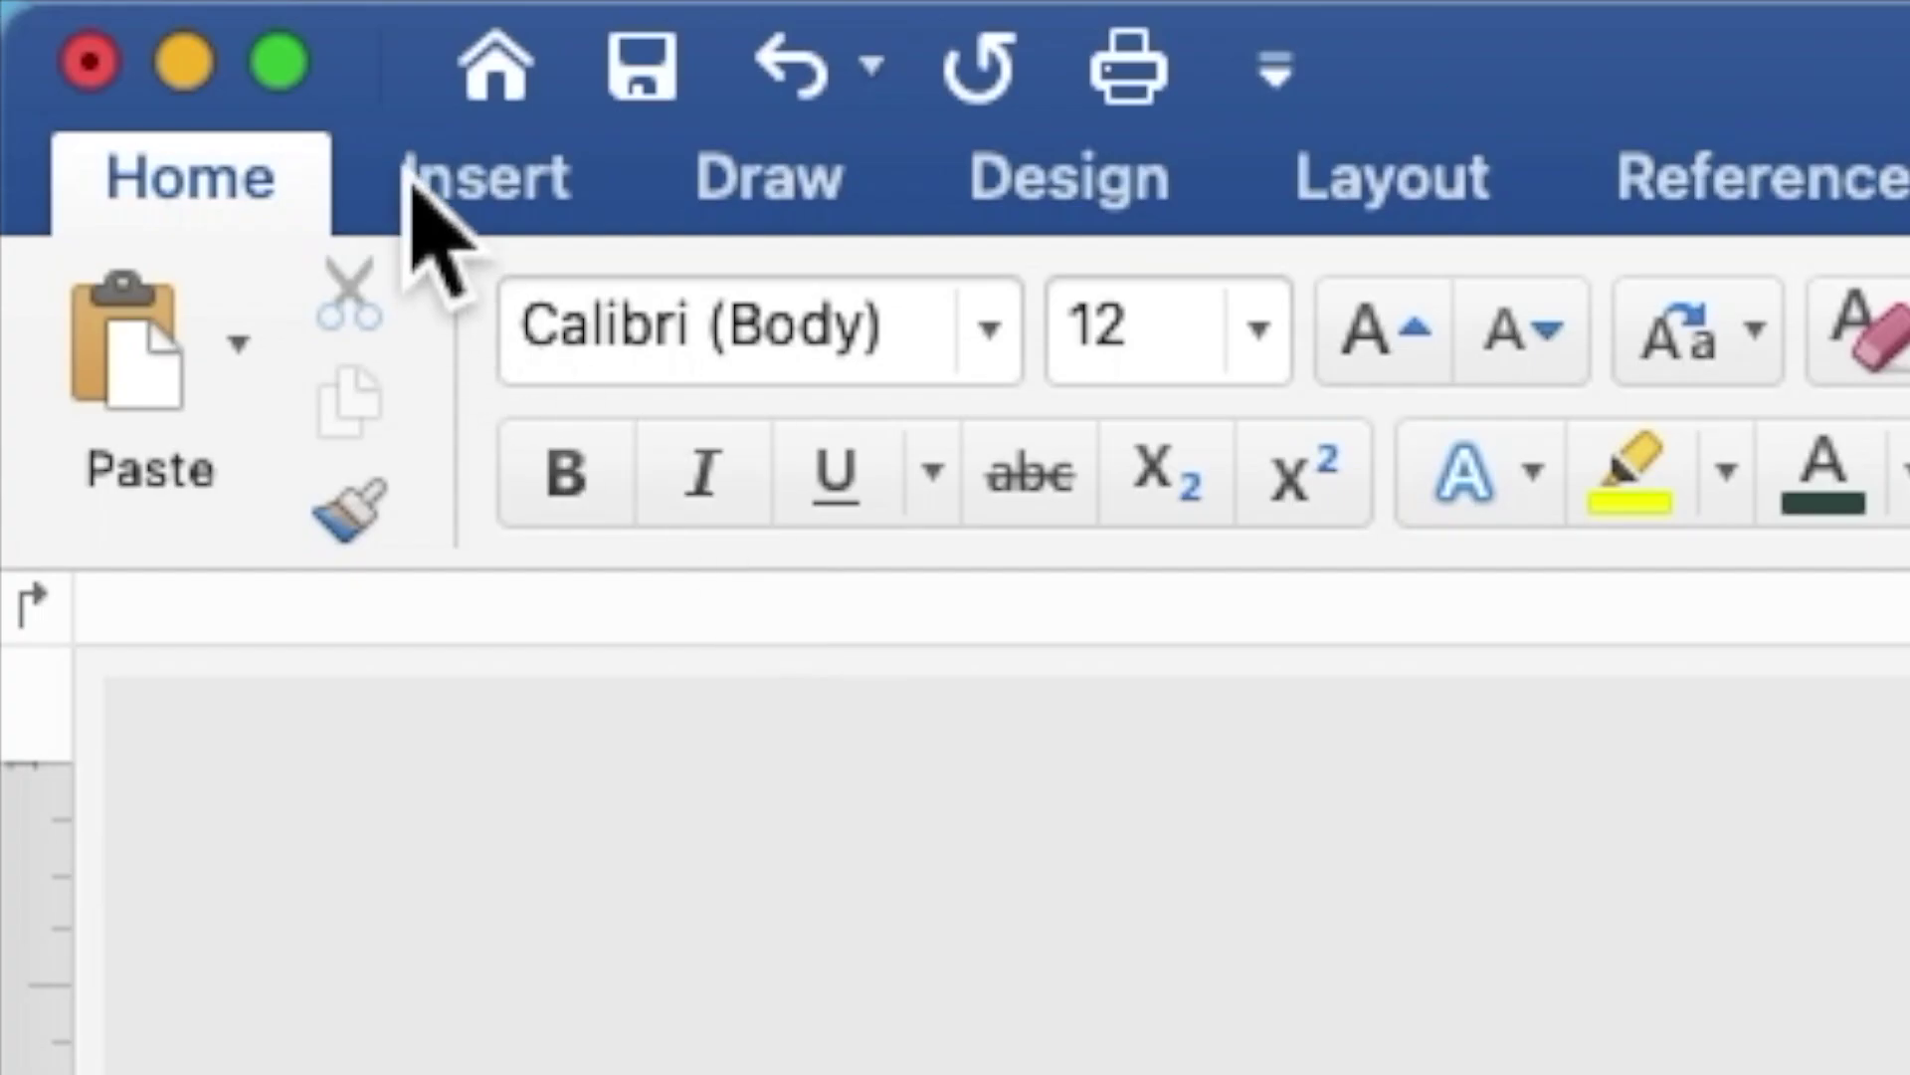
# Step: Insert the picture TROPICAL BACKGROUND.jpg from file onto the page
pyautogui.click(413, 184)
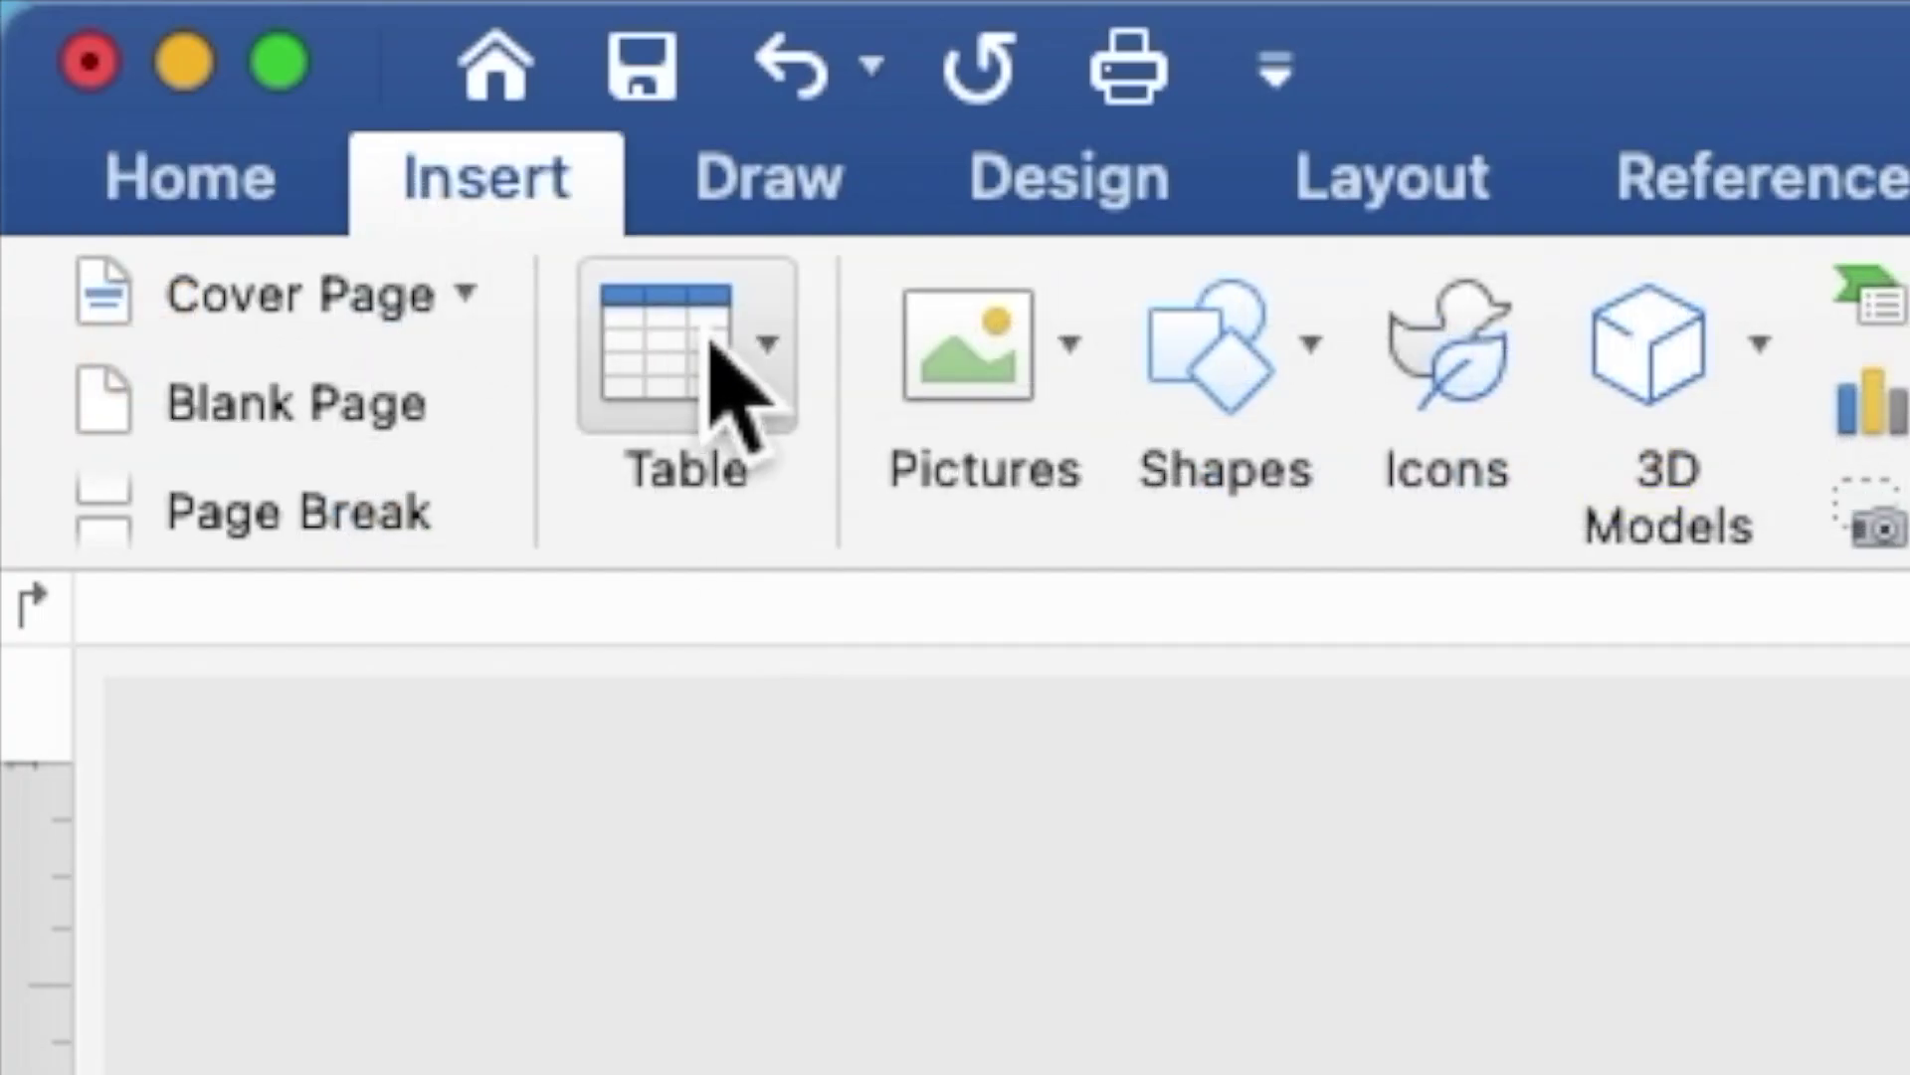
pyautogui.click(963, 410)
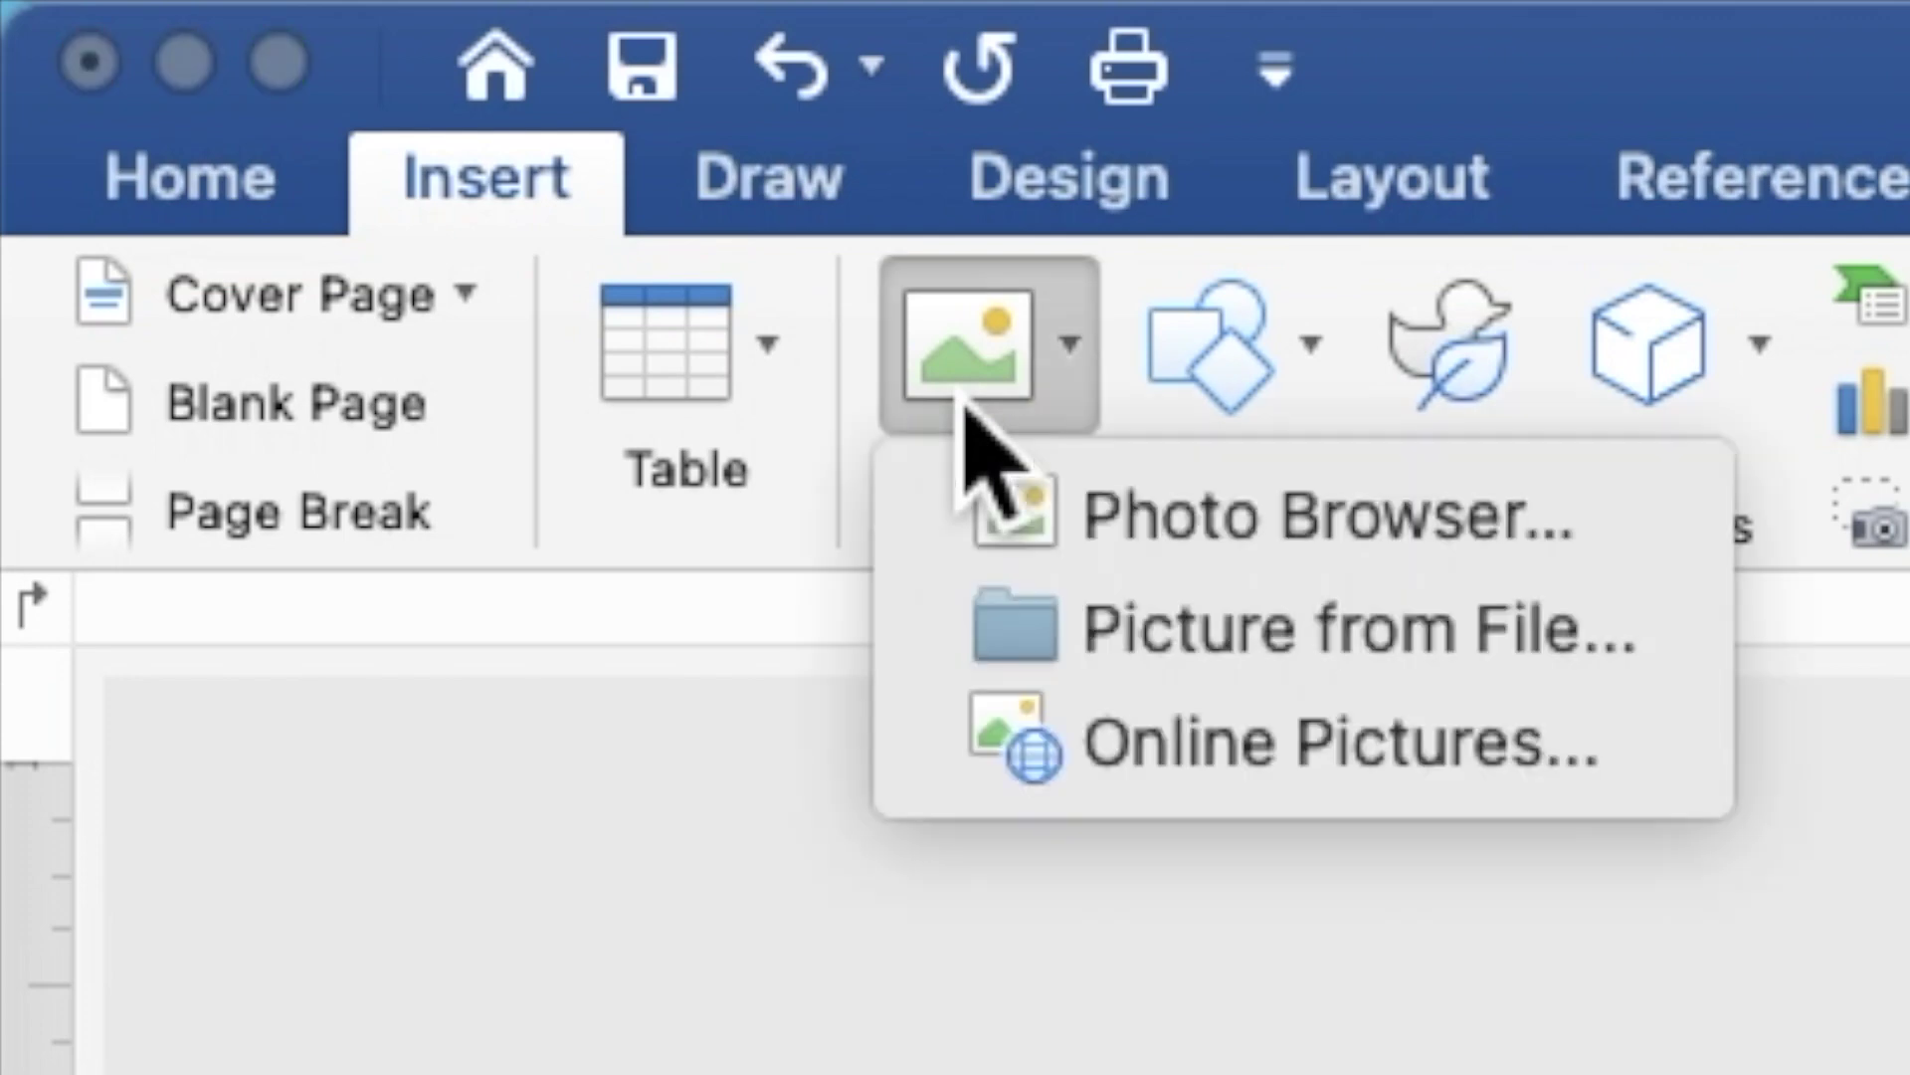
pyautogui.click(1106, 637)
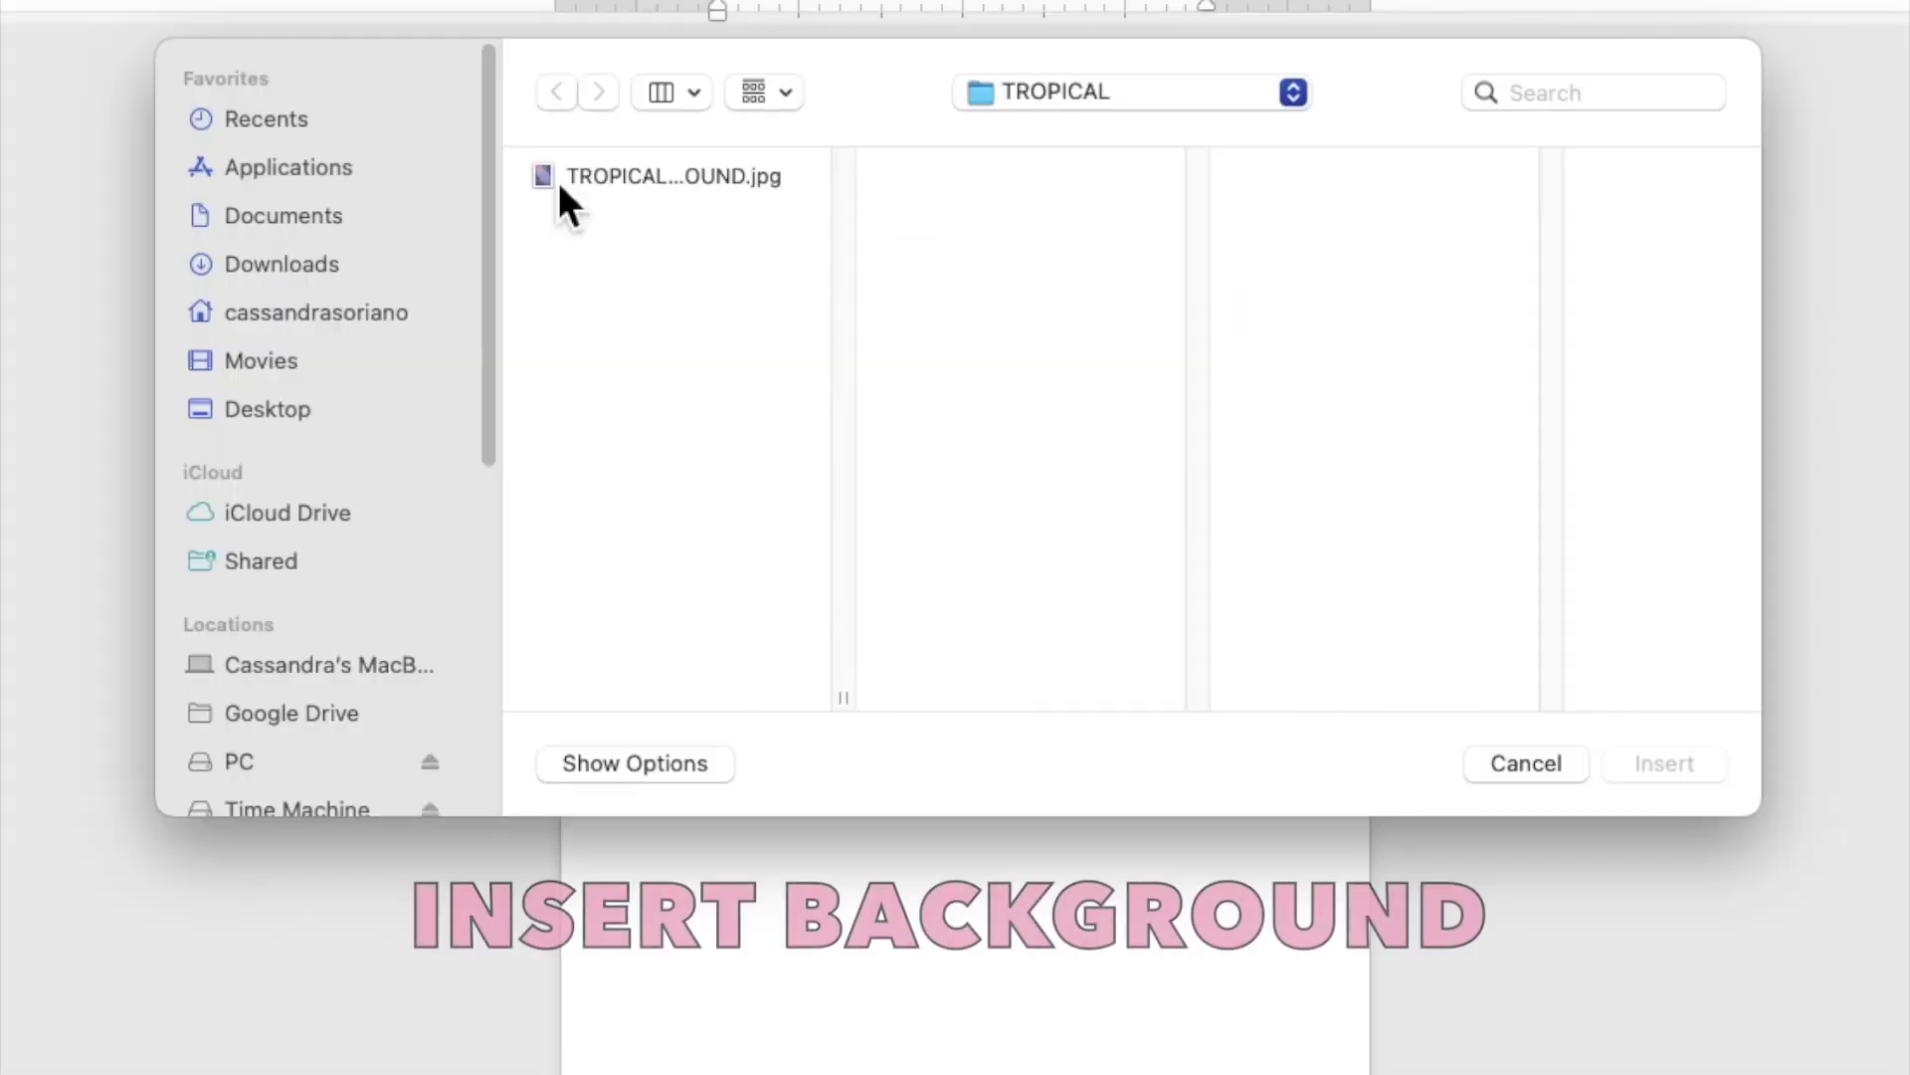
pyautogui.click(647, 266)
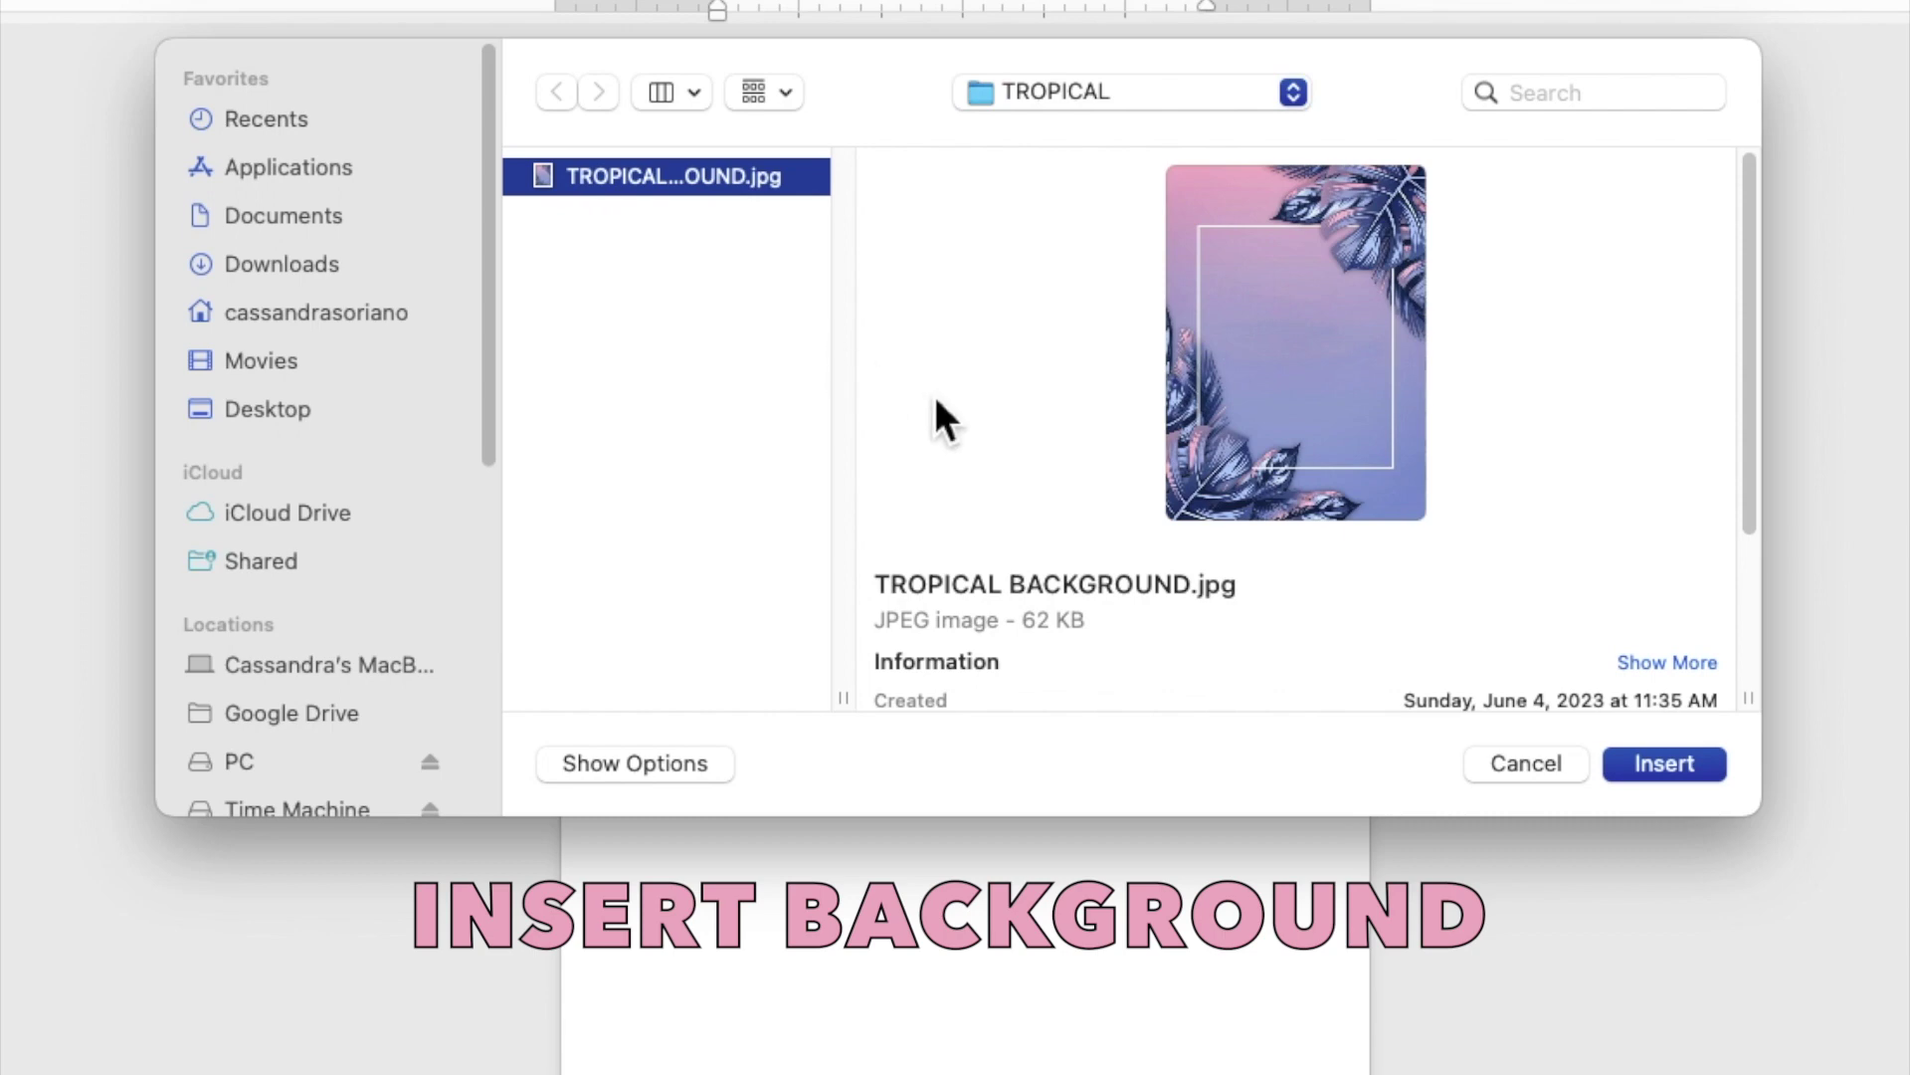
pyautogui.click(1644, 766)
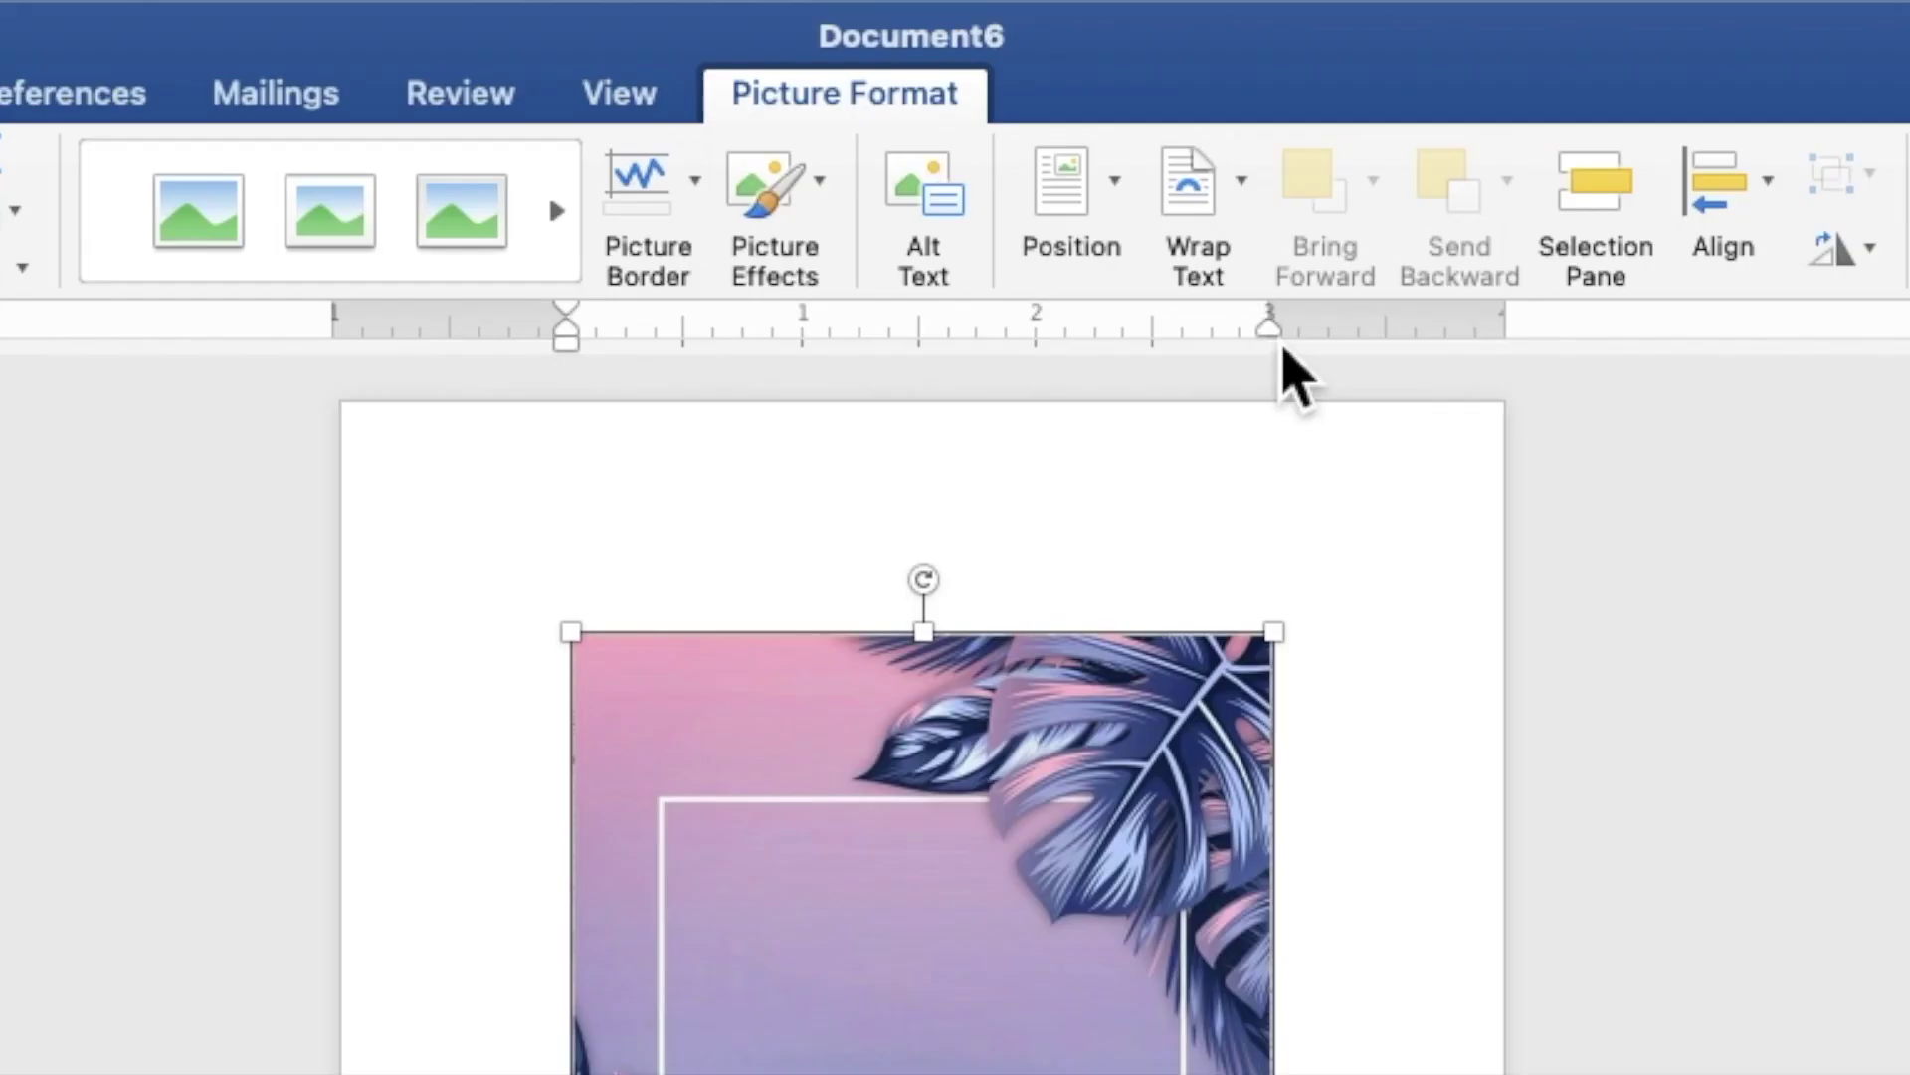
# Step: Wrap the background behind text and stretch it from the top-left to fill the page at 7.01" by 5.14"
pyautogui.click(1246, 214)
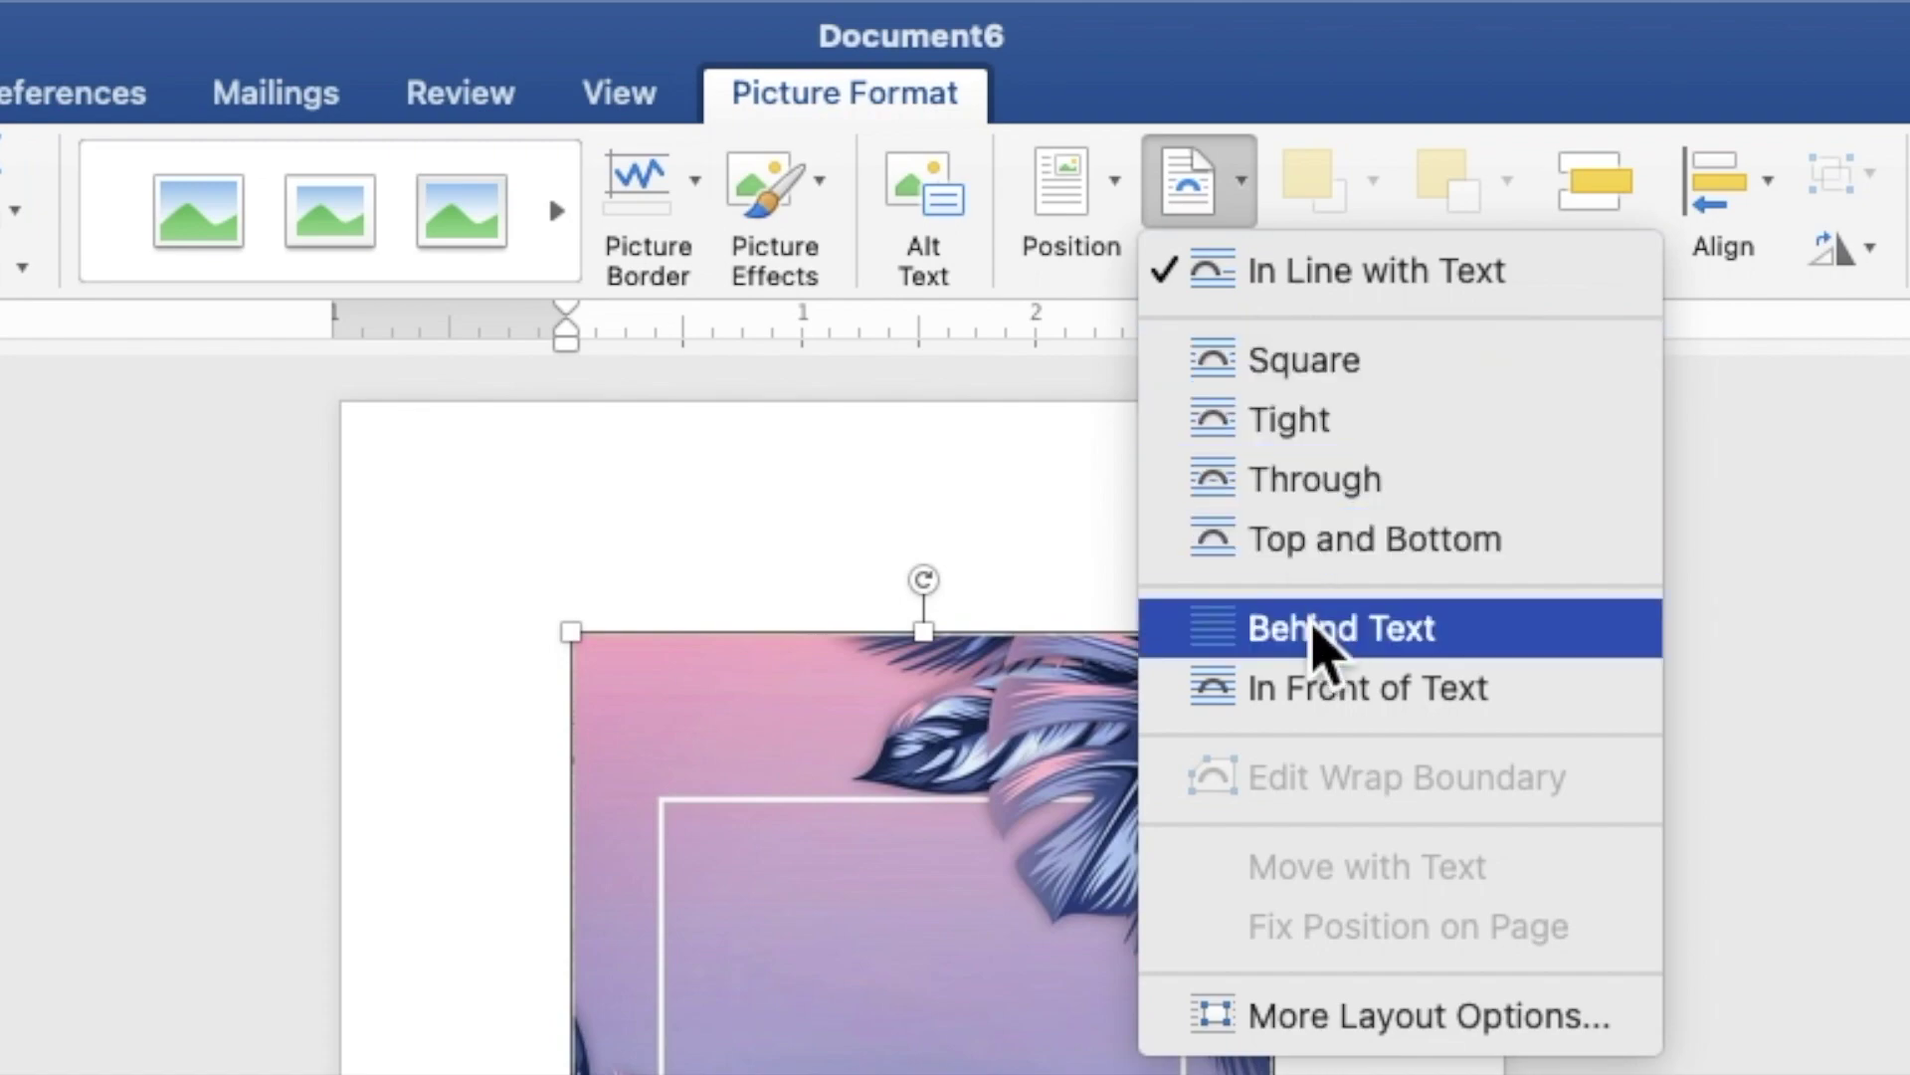
pyautogui.click(1314, 629)
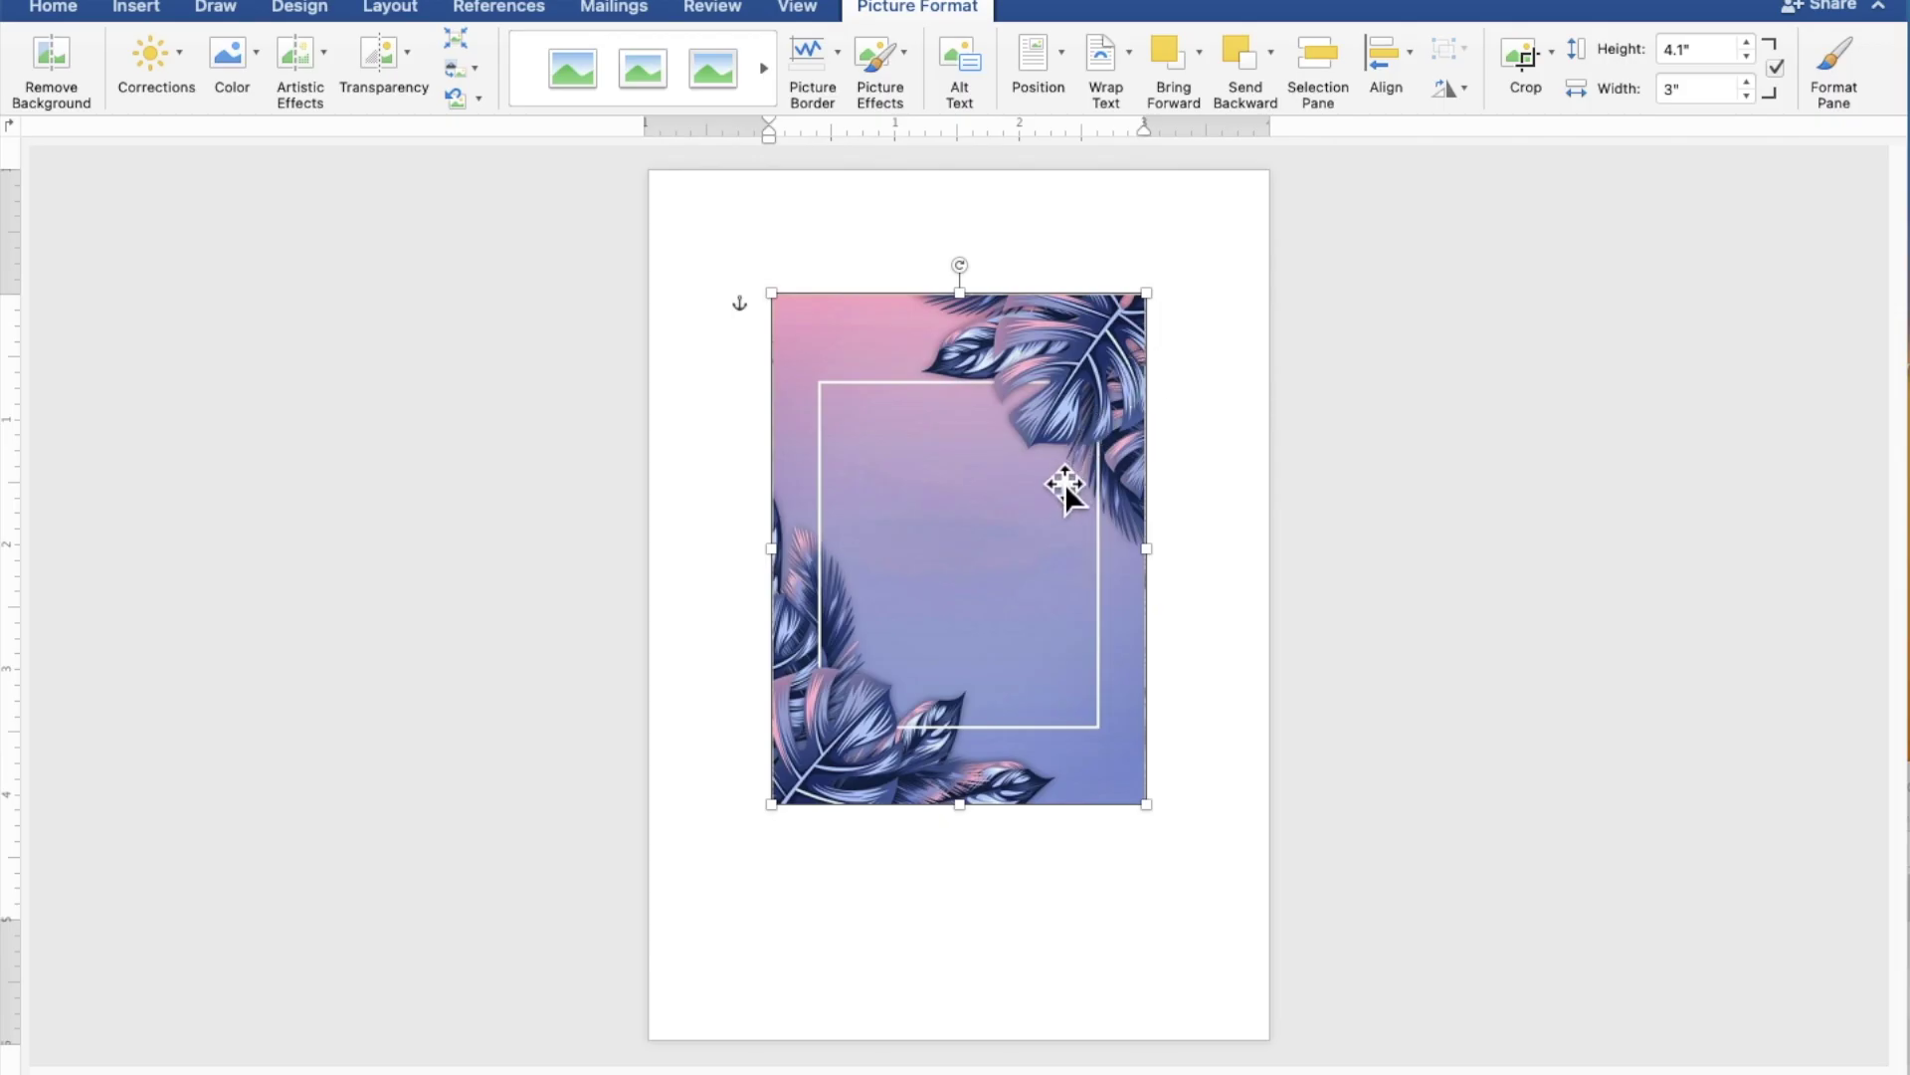
pyautogui.moveTo(1053, 497); pyautogui.dragTo(932, 373)
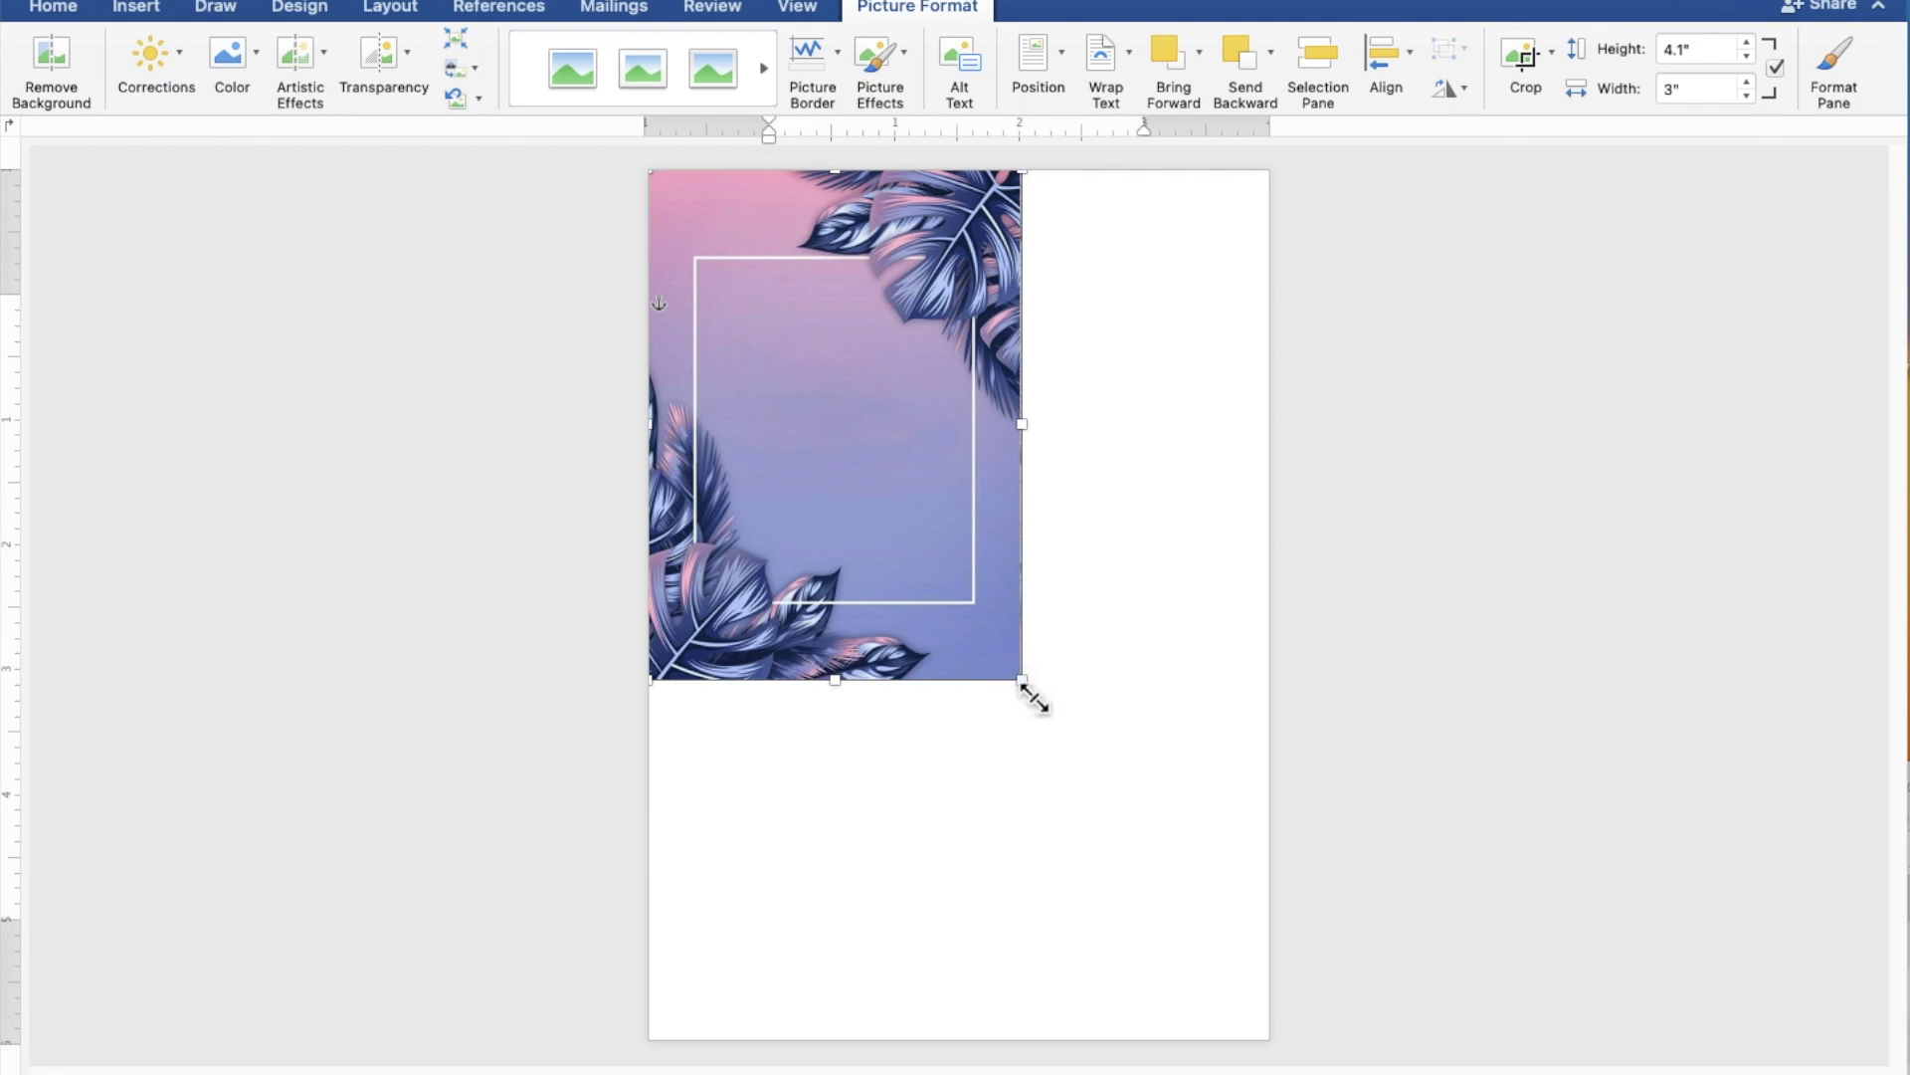
pyautogui.moveTo(1024, 684); pyautogui.dragTo(1266, 1045)
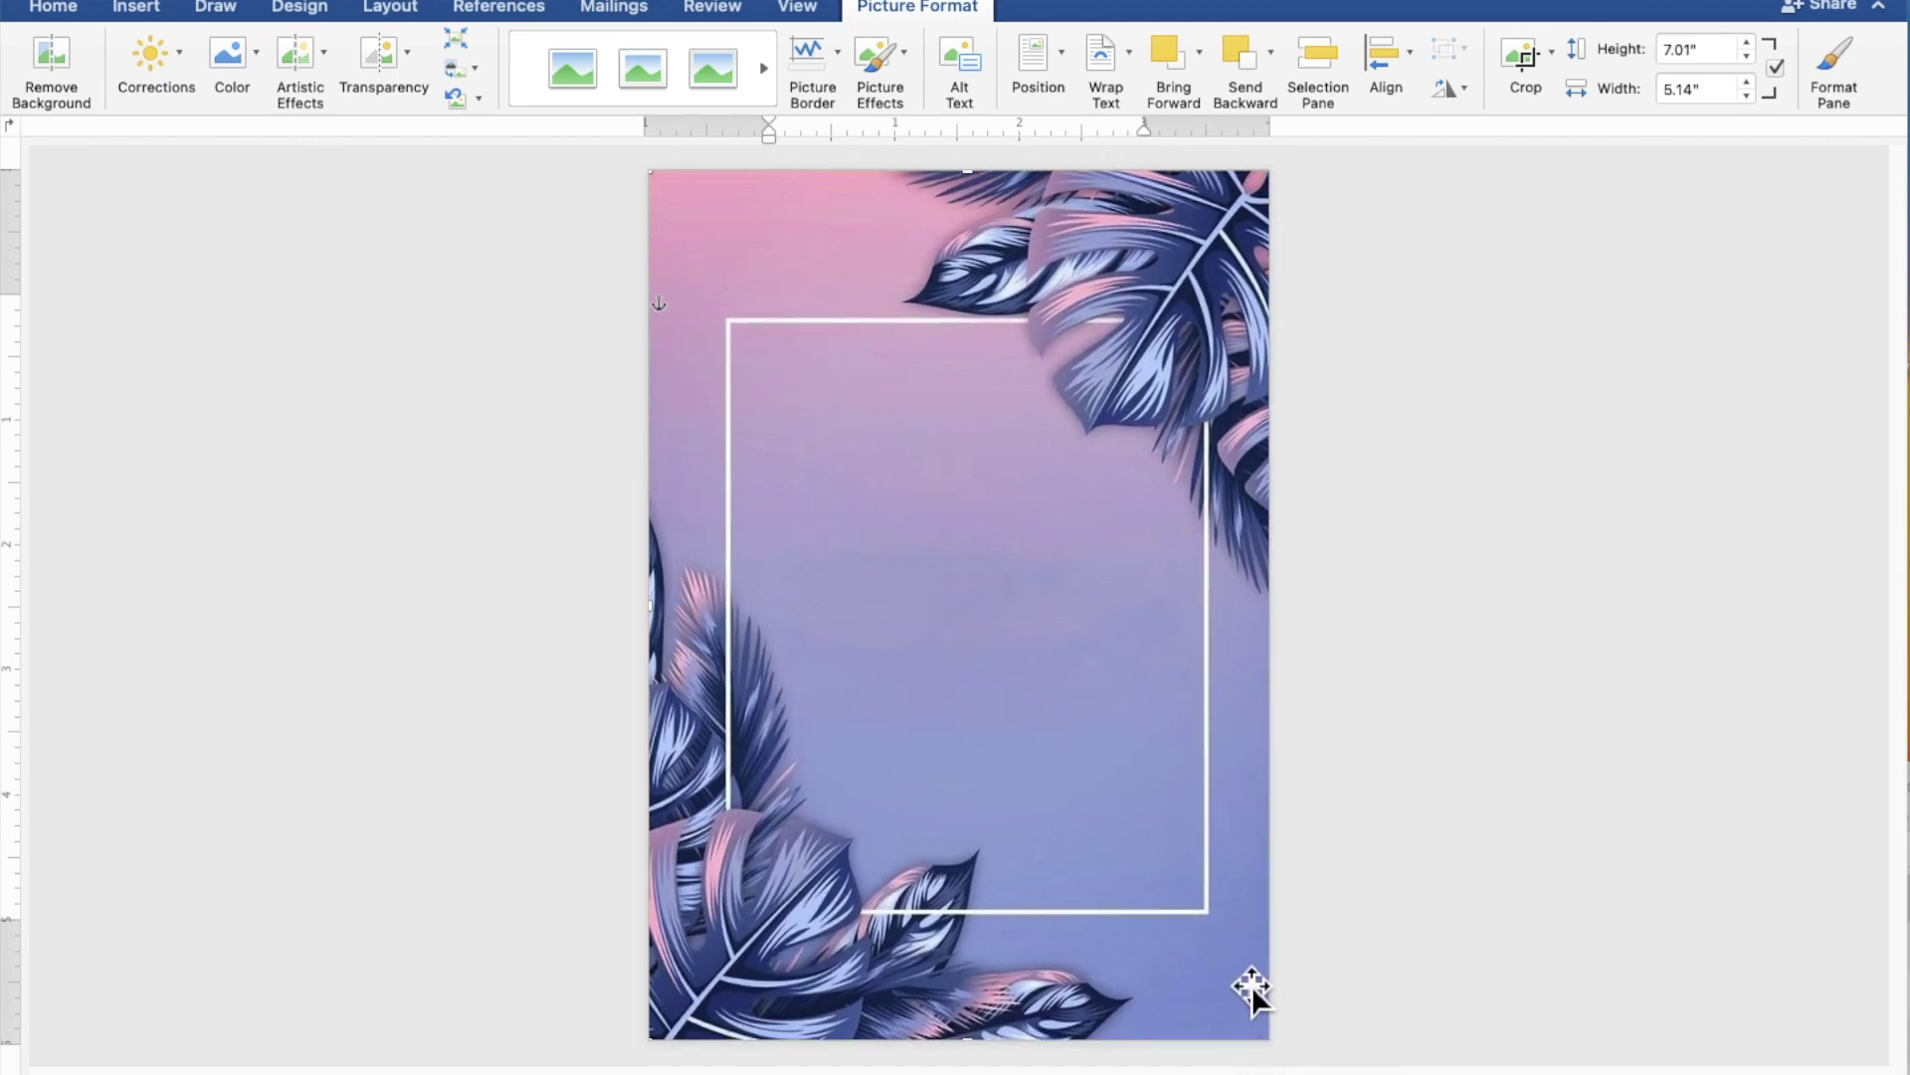
pyautogui.moveTo(1250, 977); pyautogui.dragTo(1241, 985)
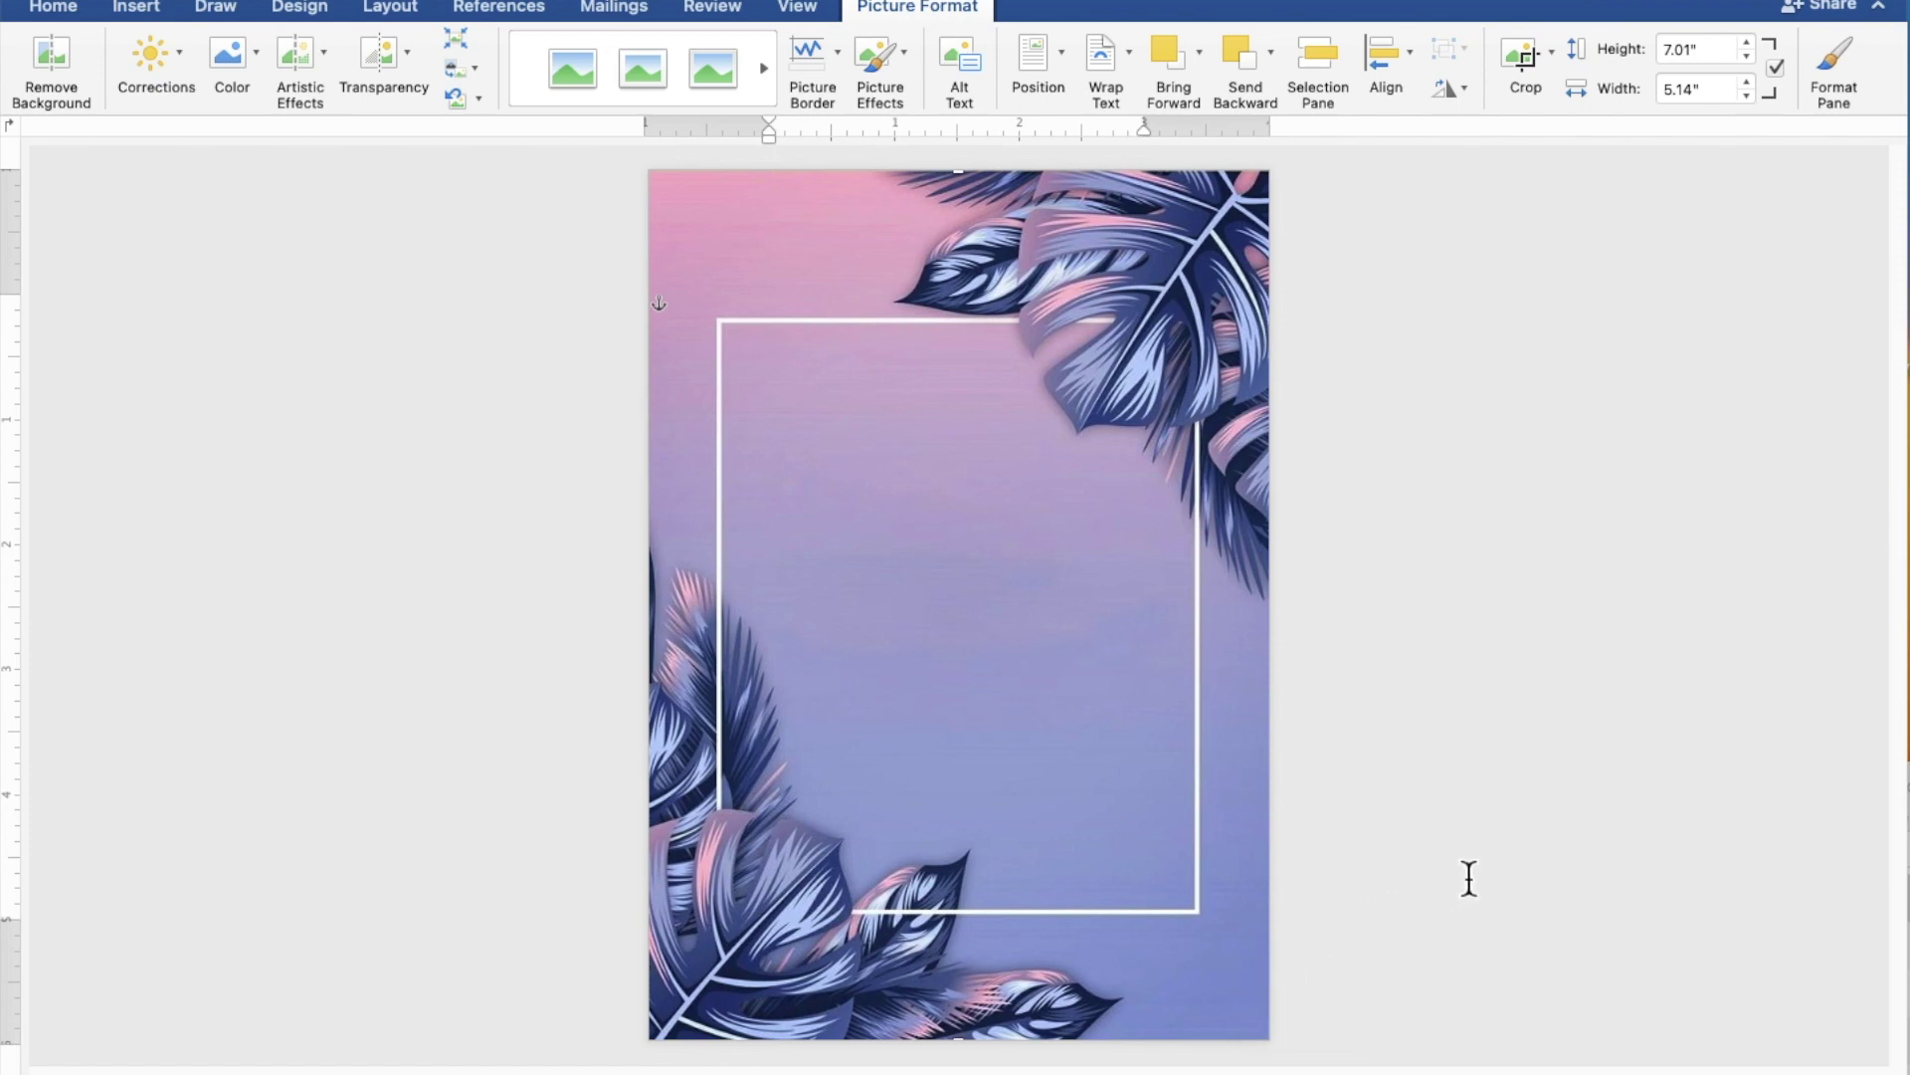
pyautogui.click(1528, 843)
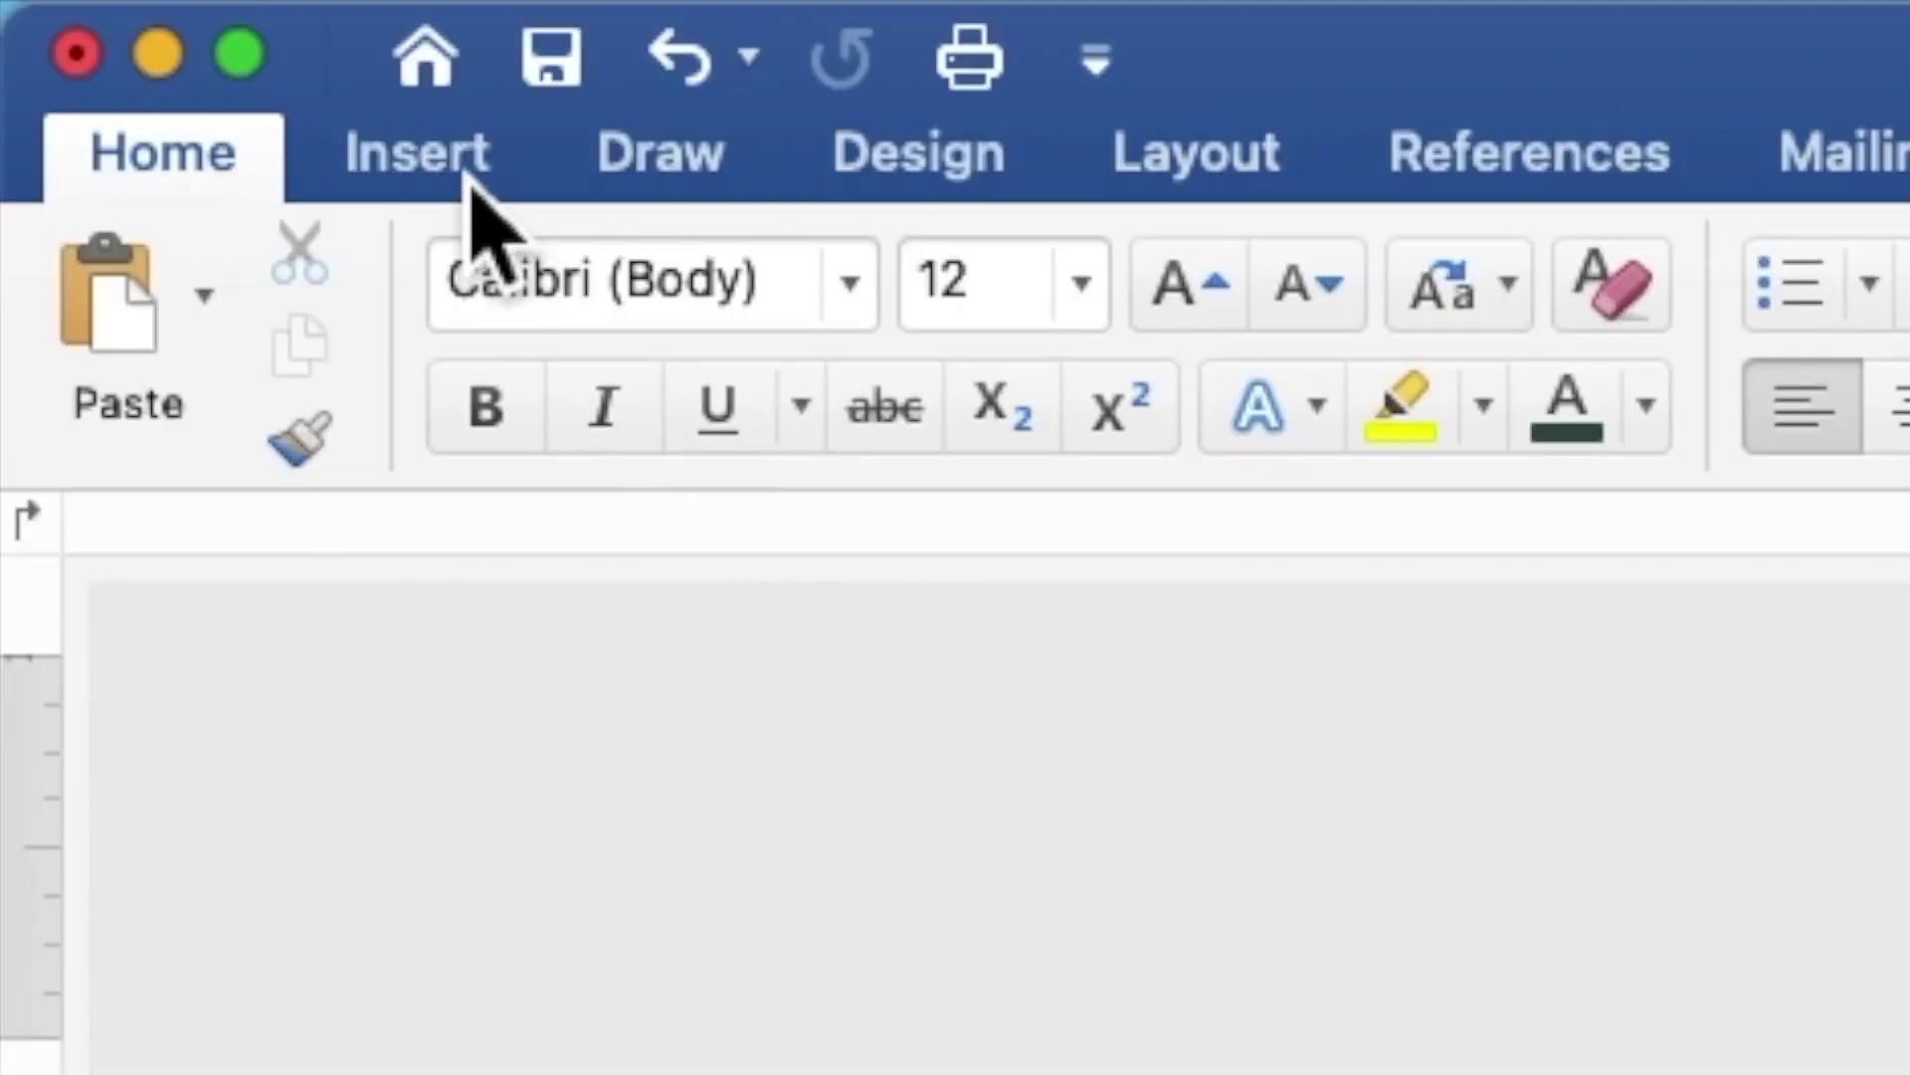
# Step: Draw a rectangle about 4.97" by 4.07" over the background's white frame
pyautogui.click(472, 189)
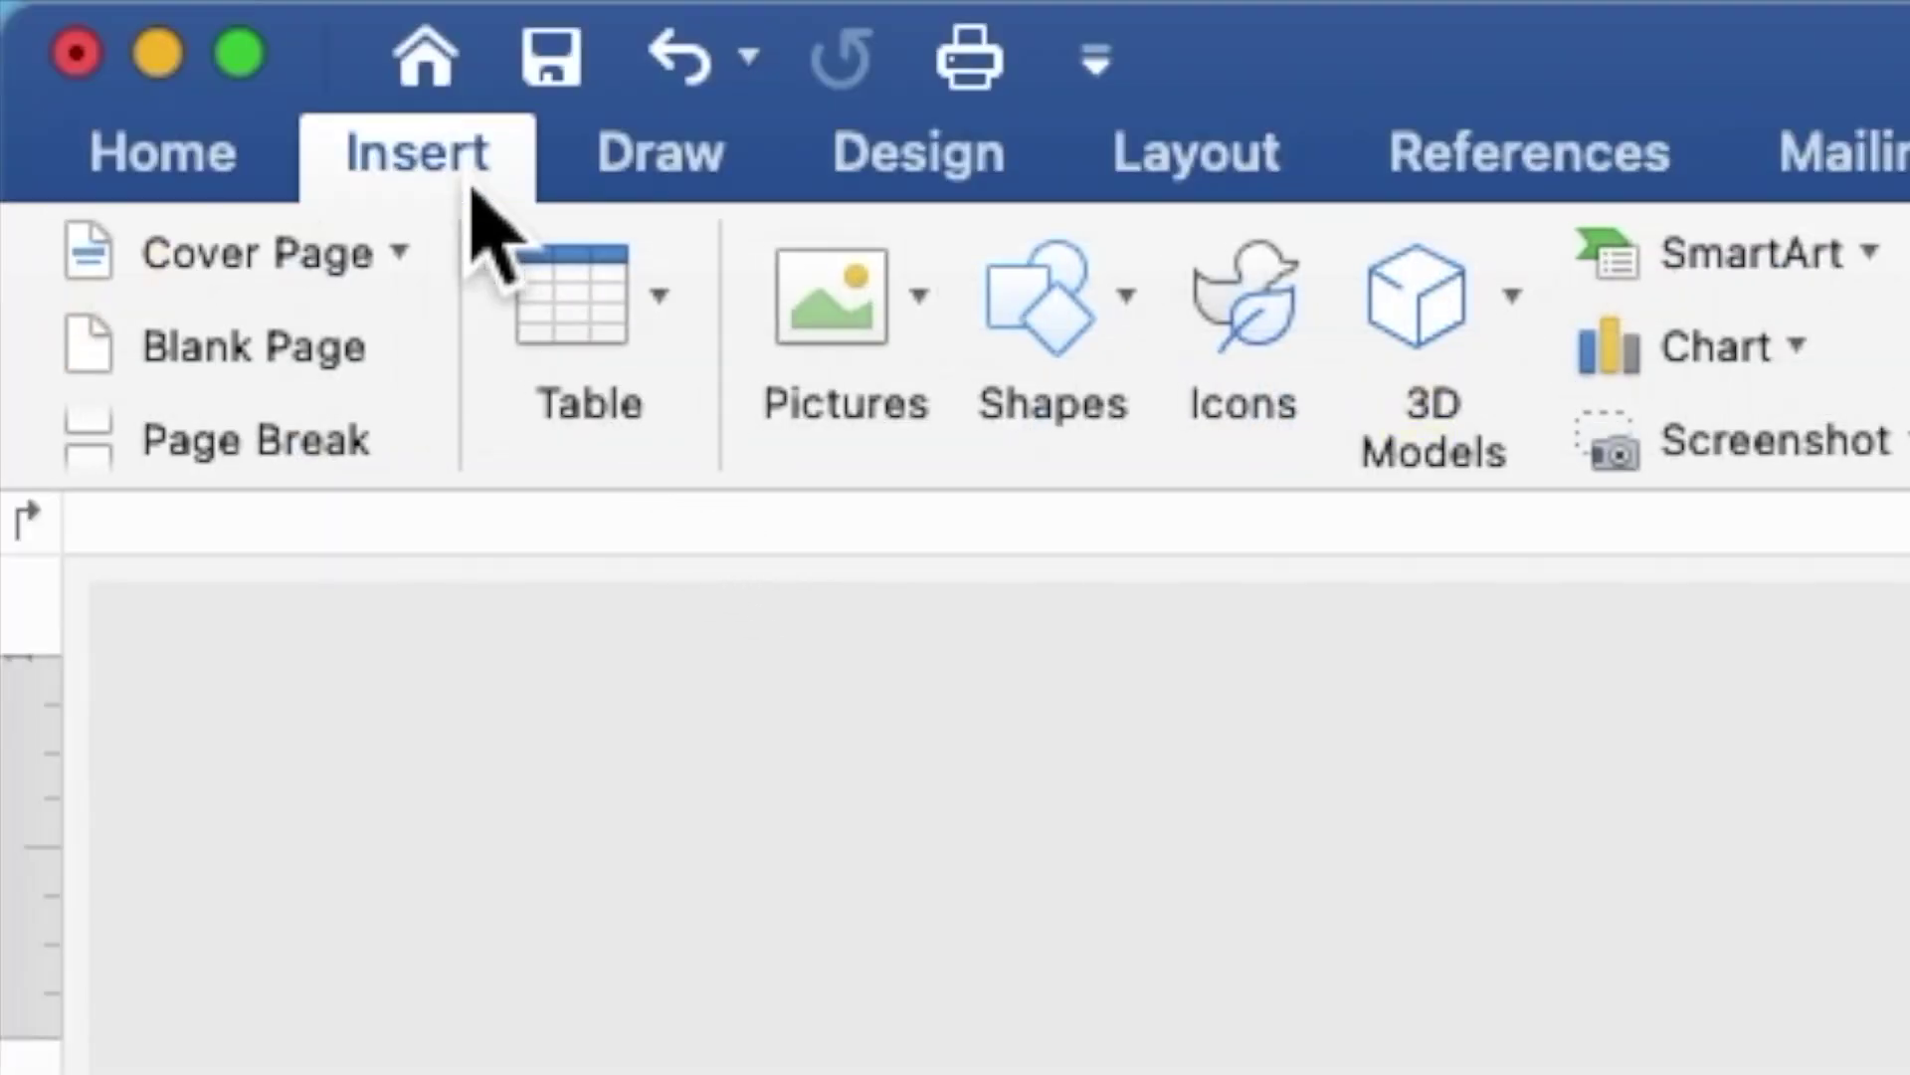
pyautogui.click(1052, 334)
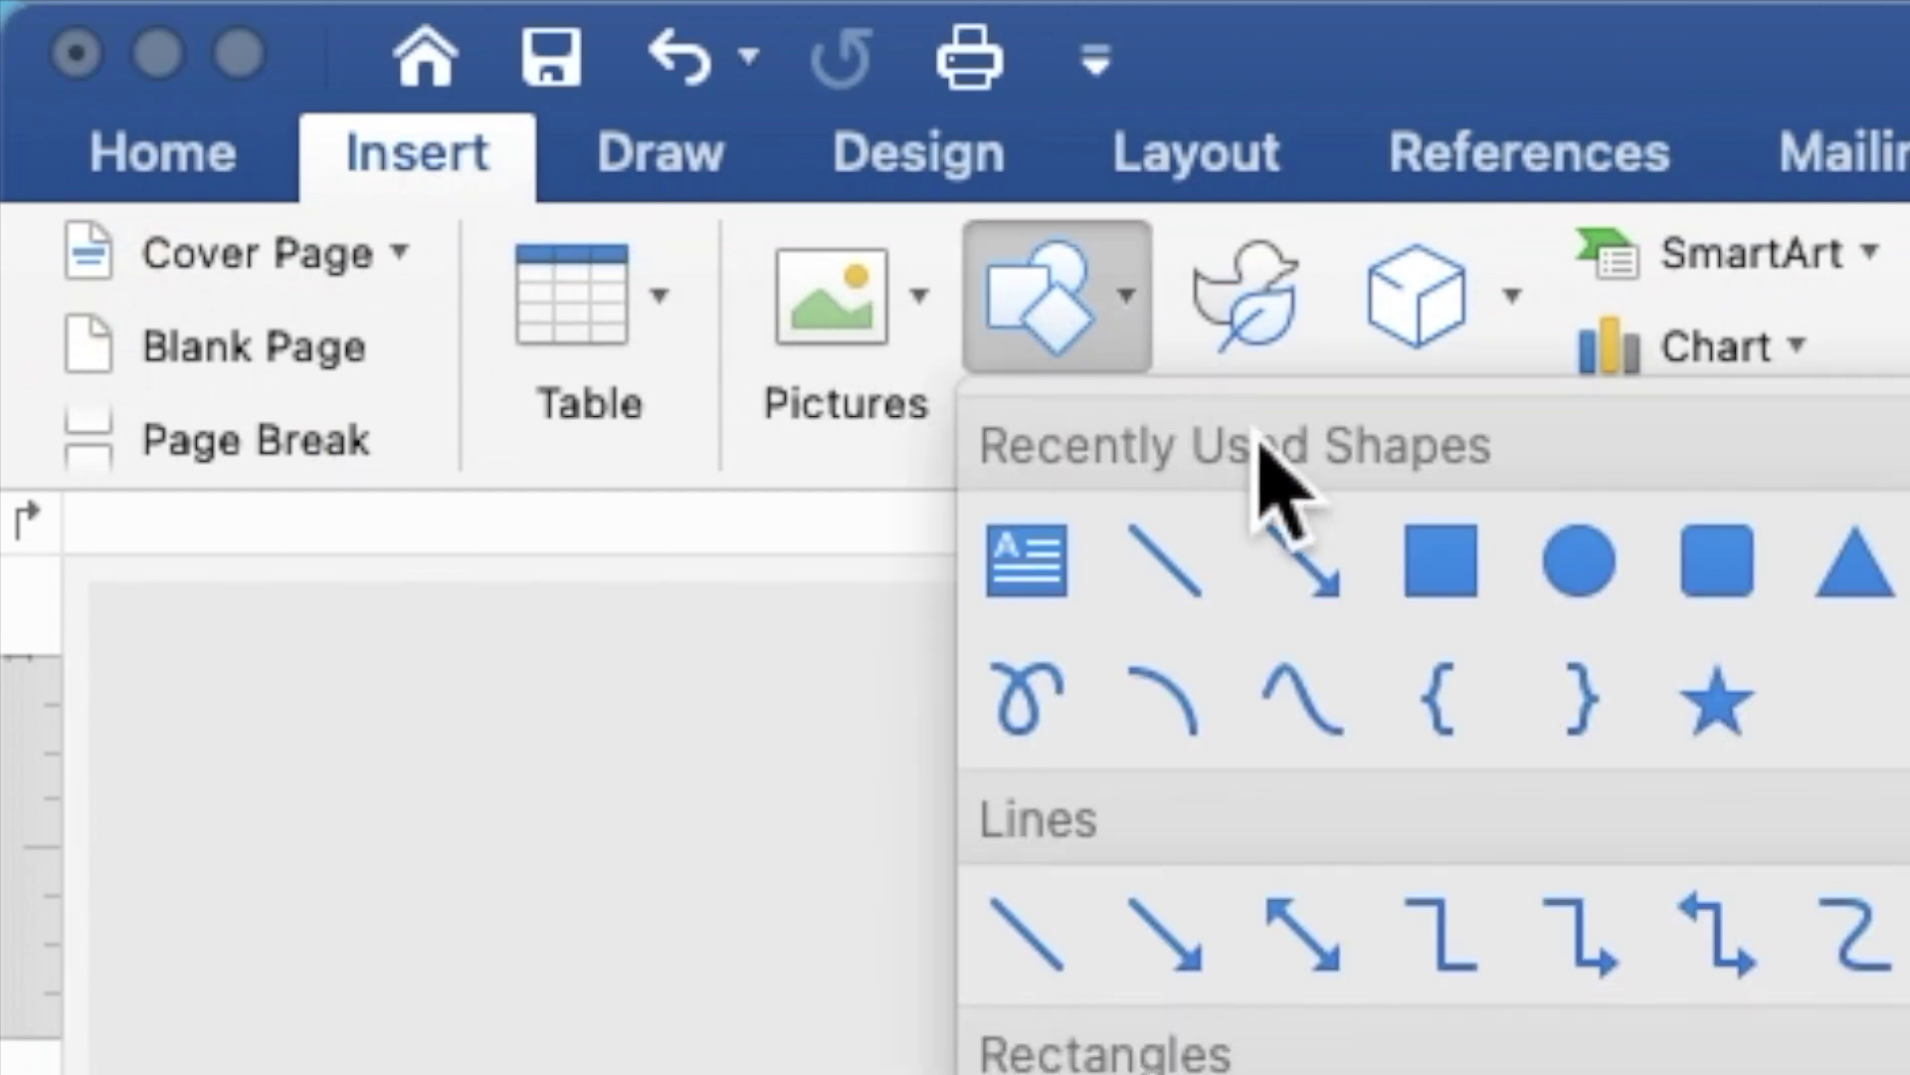
pyautogui.click(1439, 563)
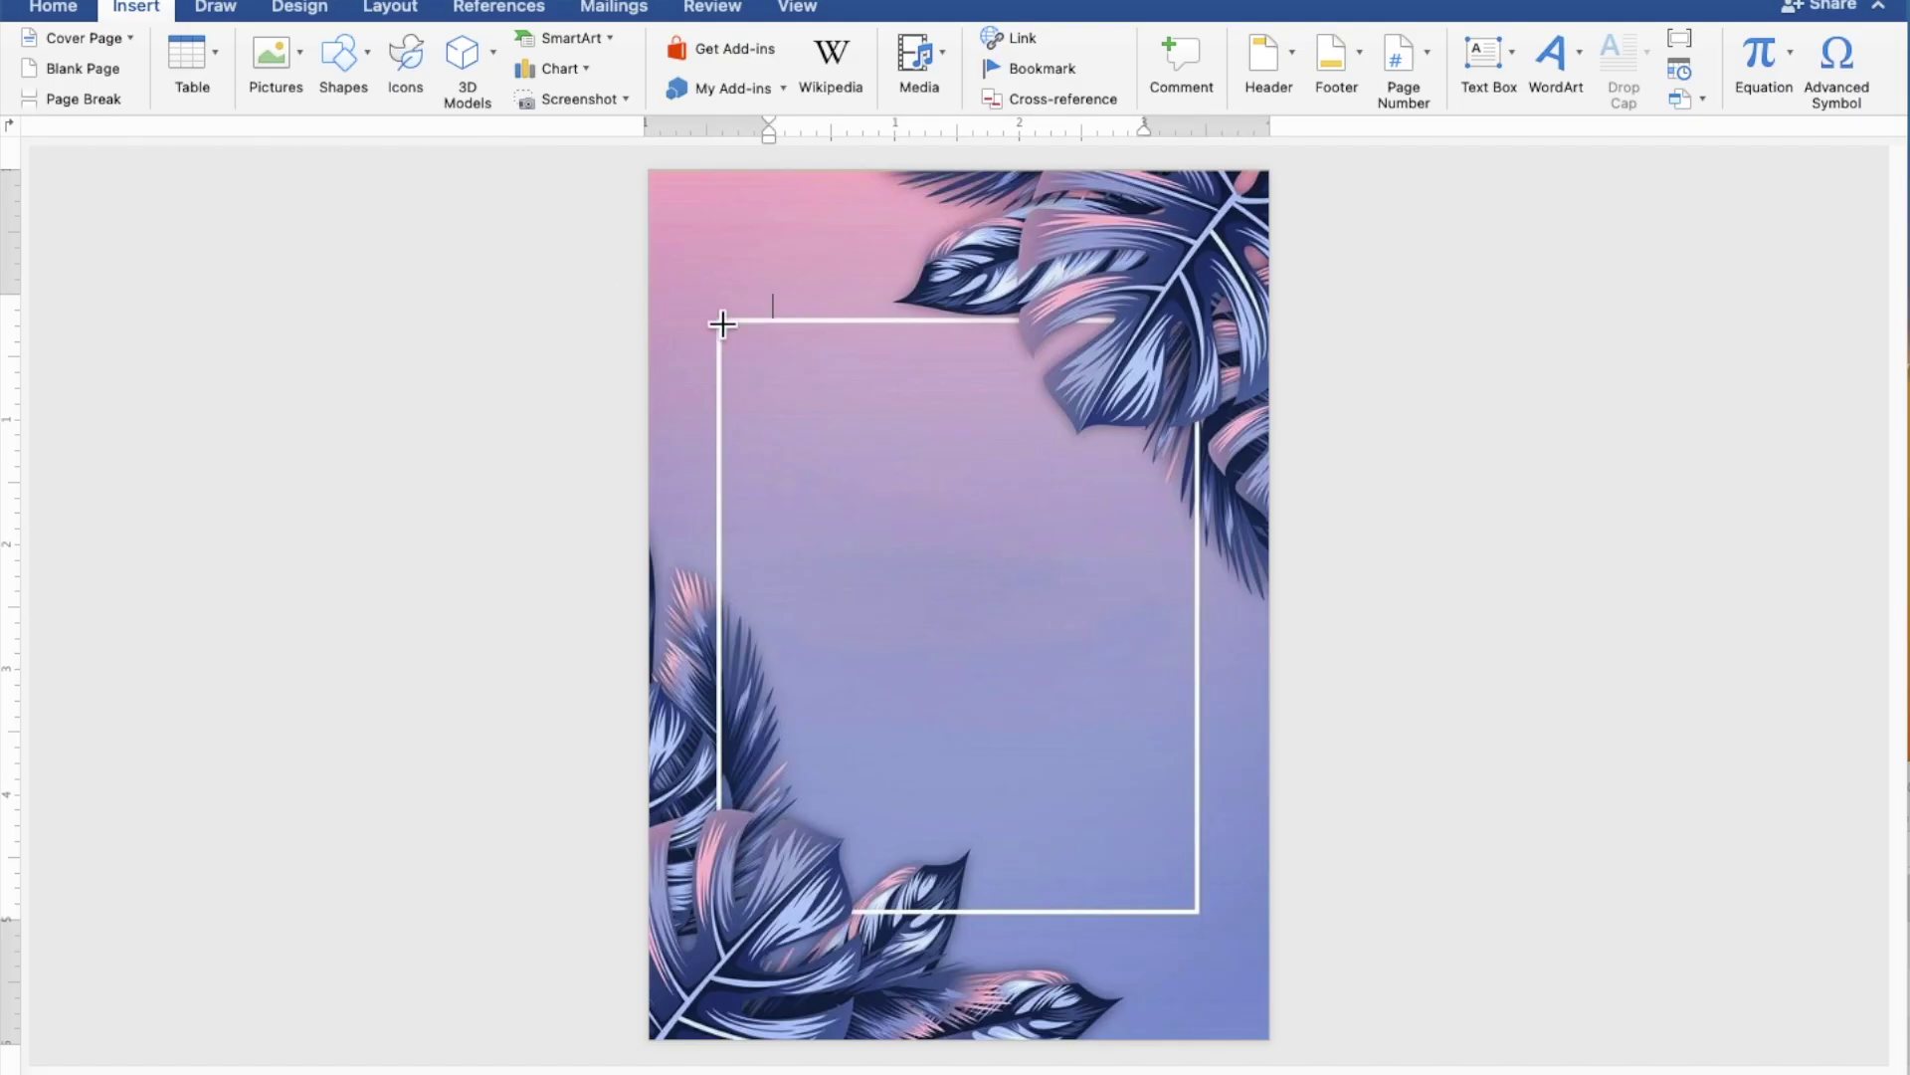
pyautogui.moveTo(707, 308)
pyautogui.mouseDown()
pyautogui.moveTo(844, 651)
pyautogui.moveTo(1112, 947)
pyautogui.moveTo(1230, 940)
pyautogui.mouseUp()
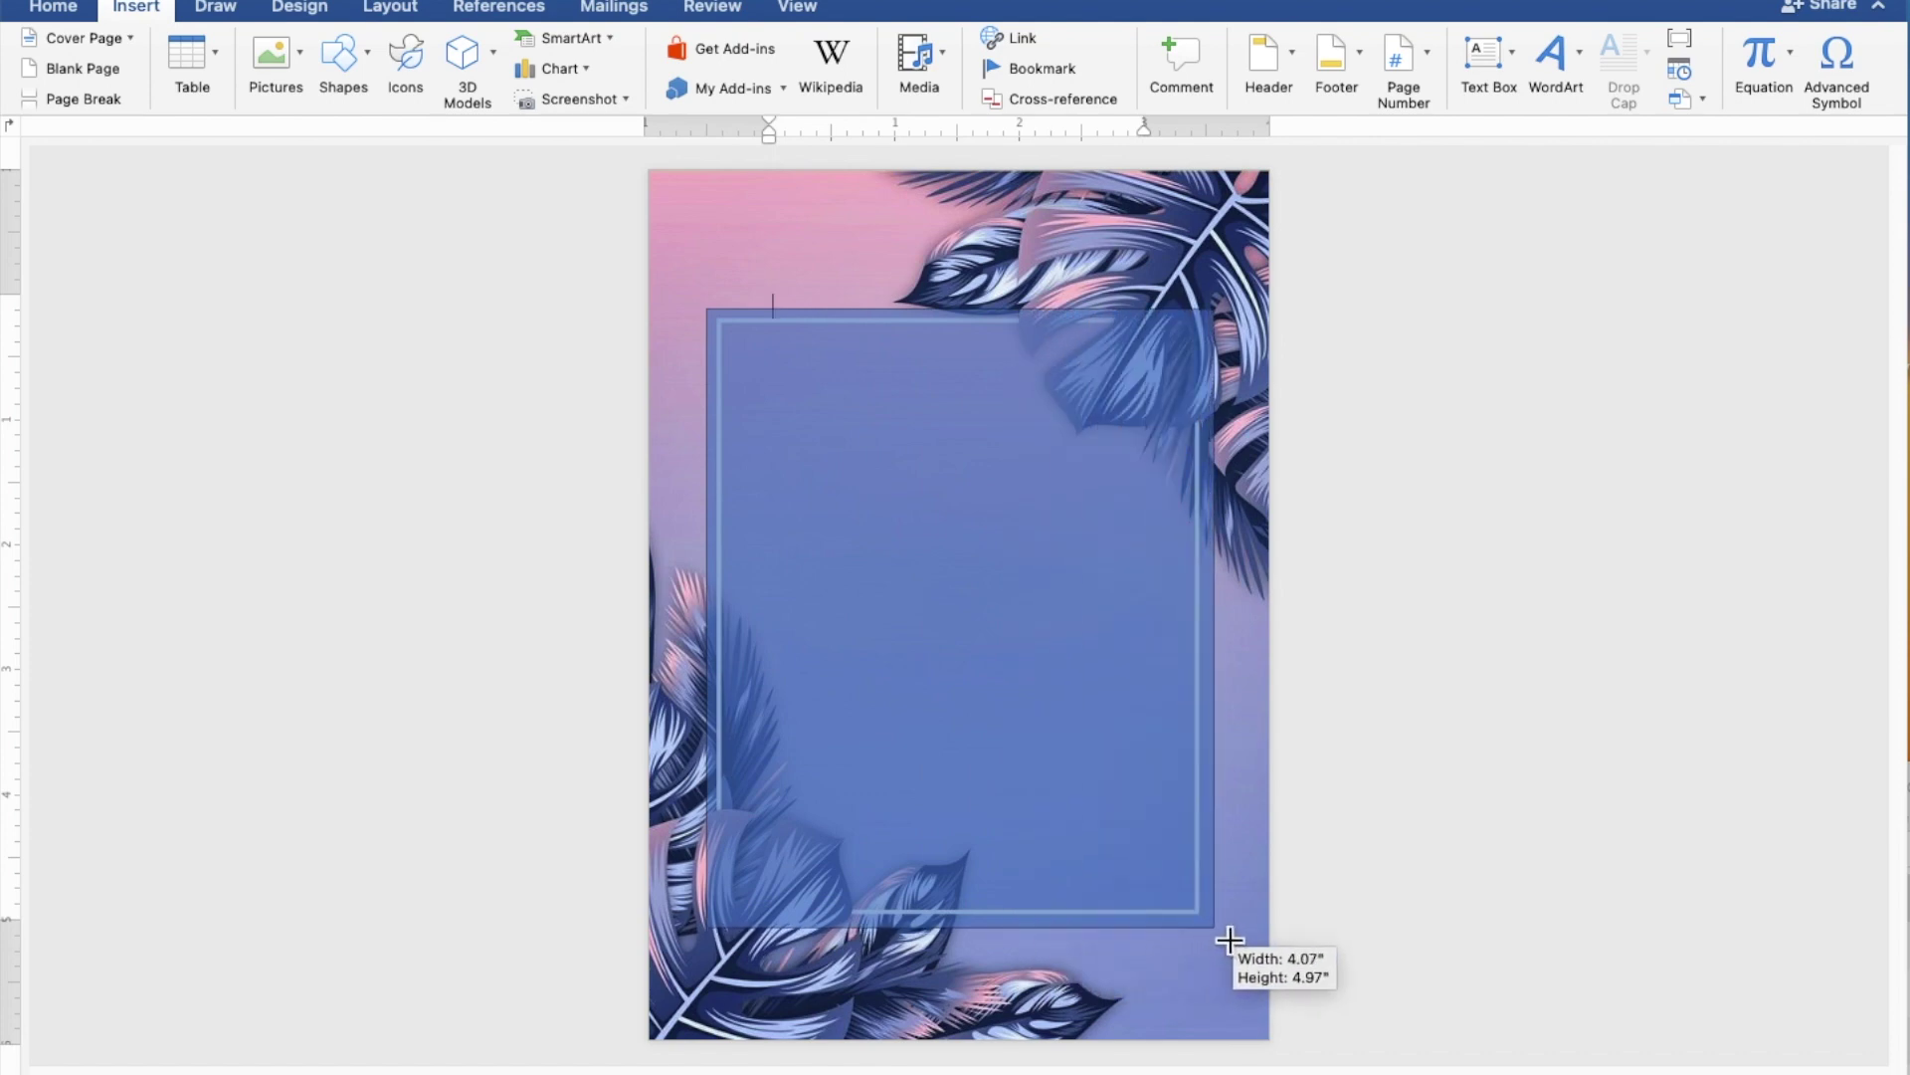
pyautogui.moveTo(1230, 940); pyautogui.dragTo(1226, 936)
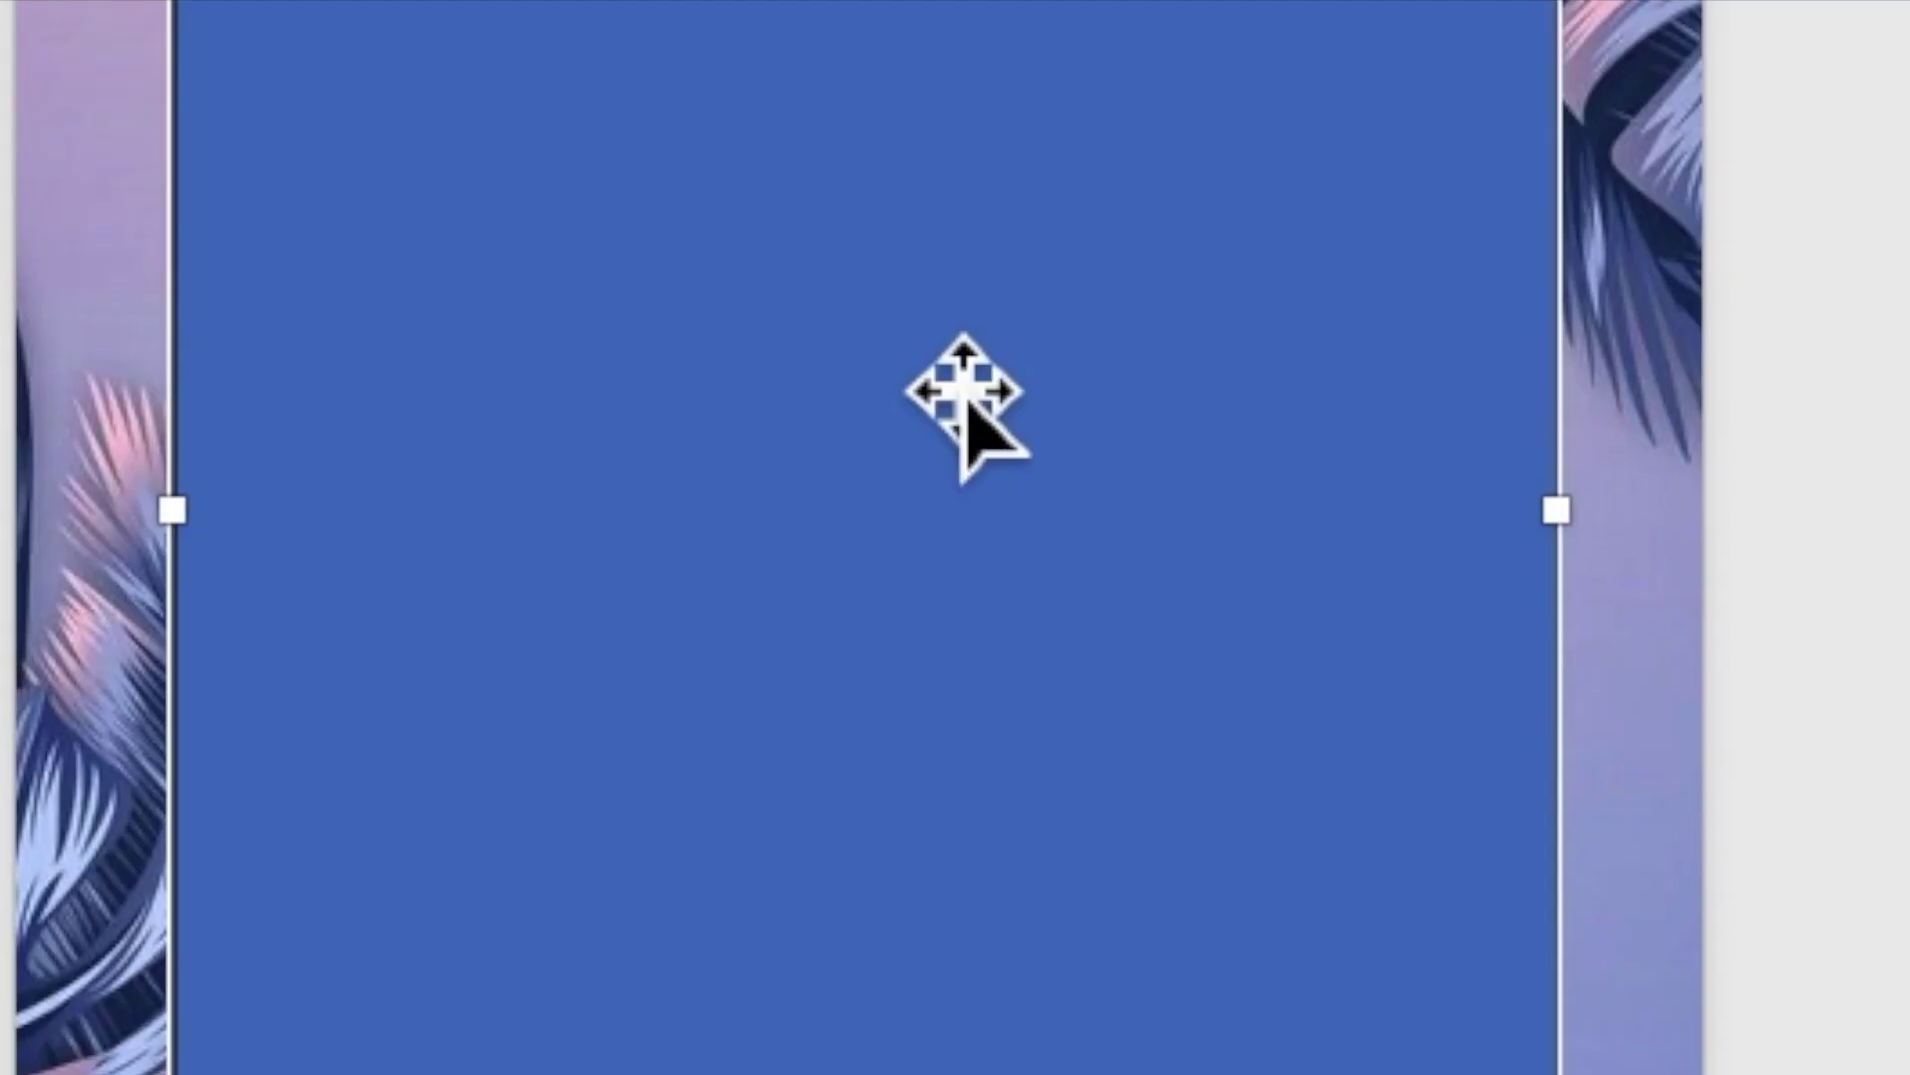
# Step: Add text to the rectangle and type 'TOGETHER WITH THEIR FAMILIES' as its first line
pyautogui.rightClick(986, 563)
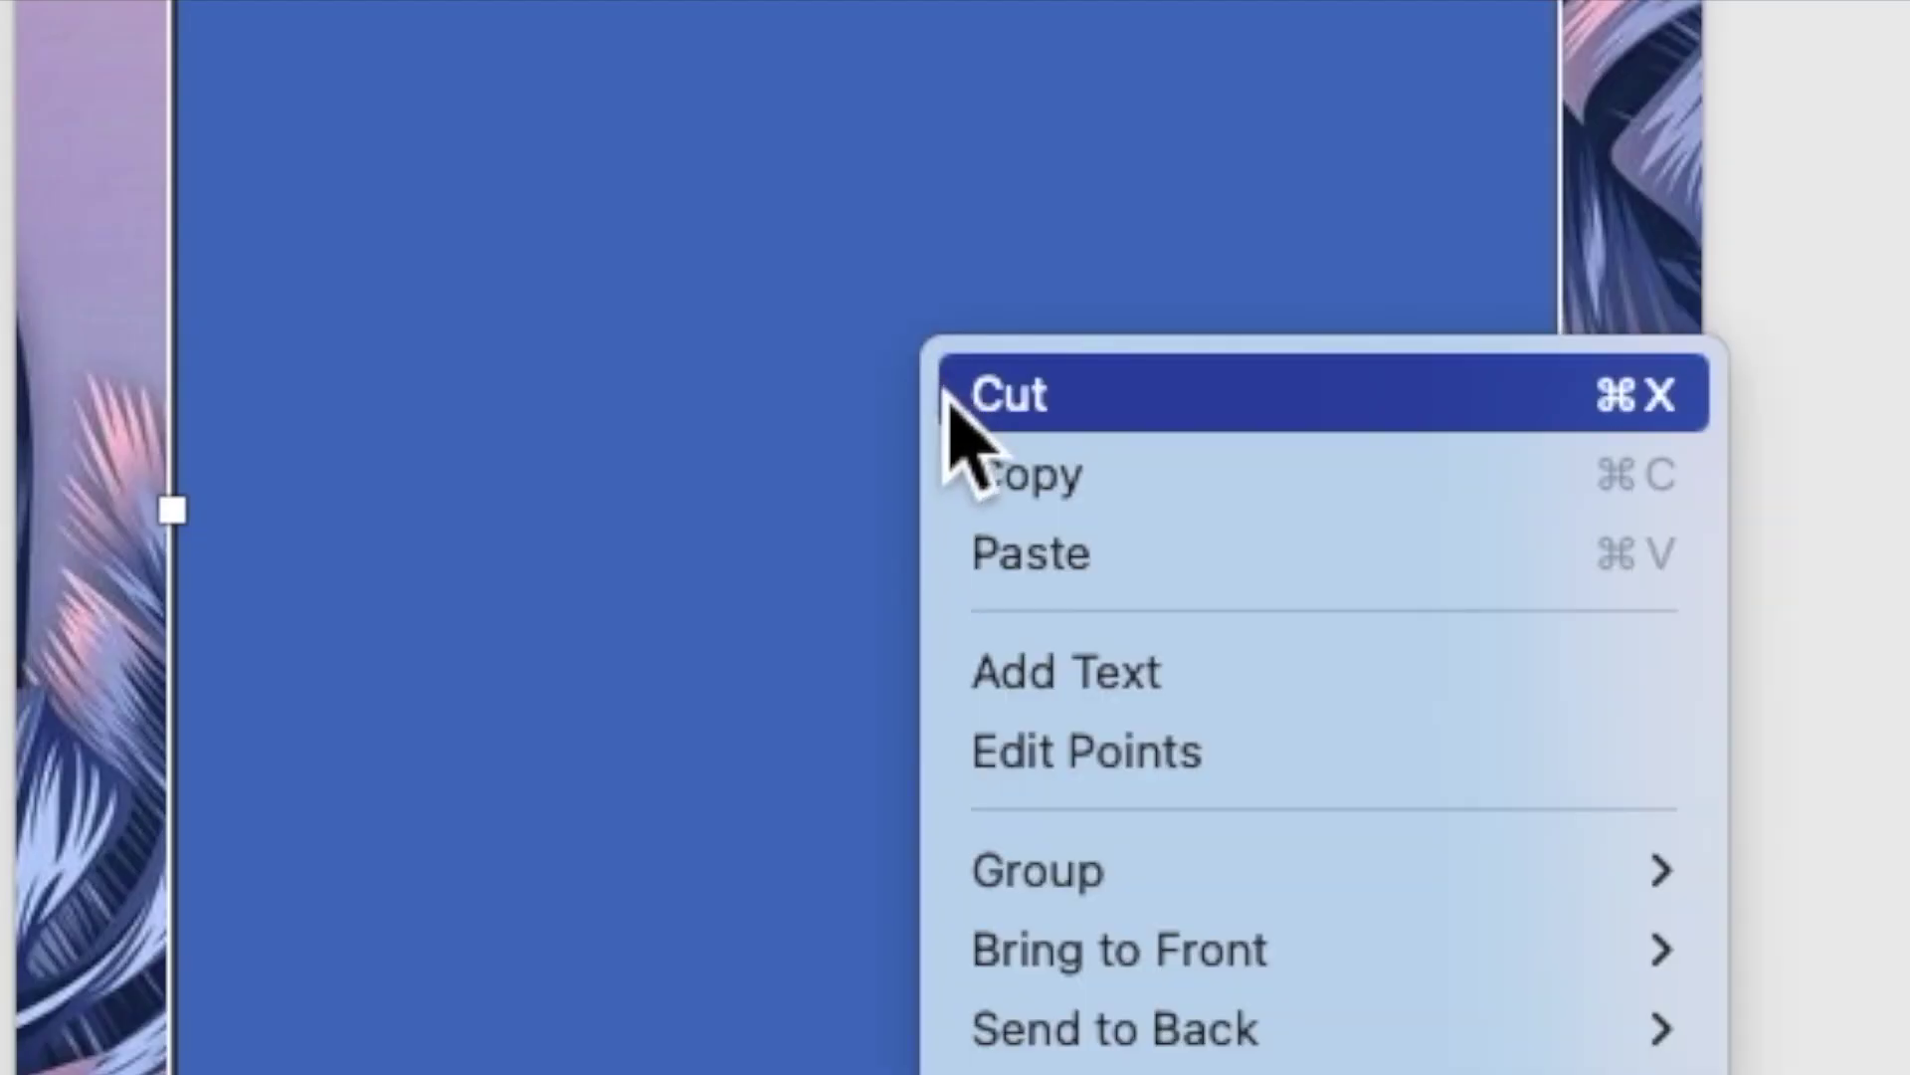
pyautogui.click(1022, 674)
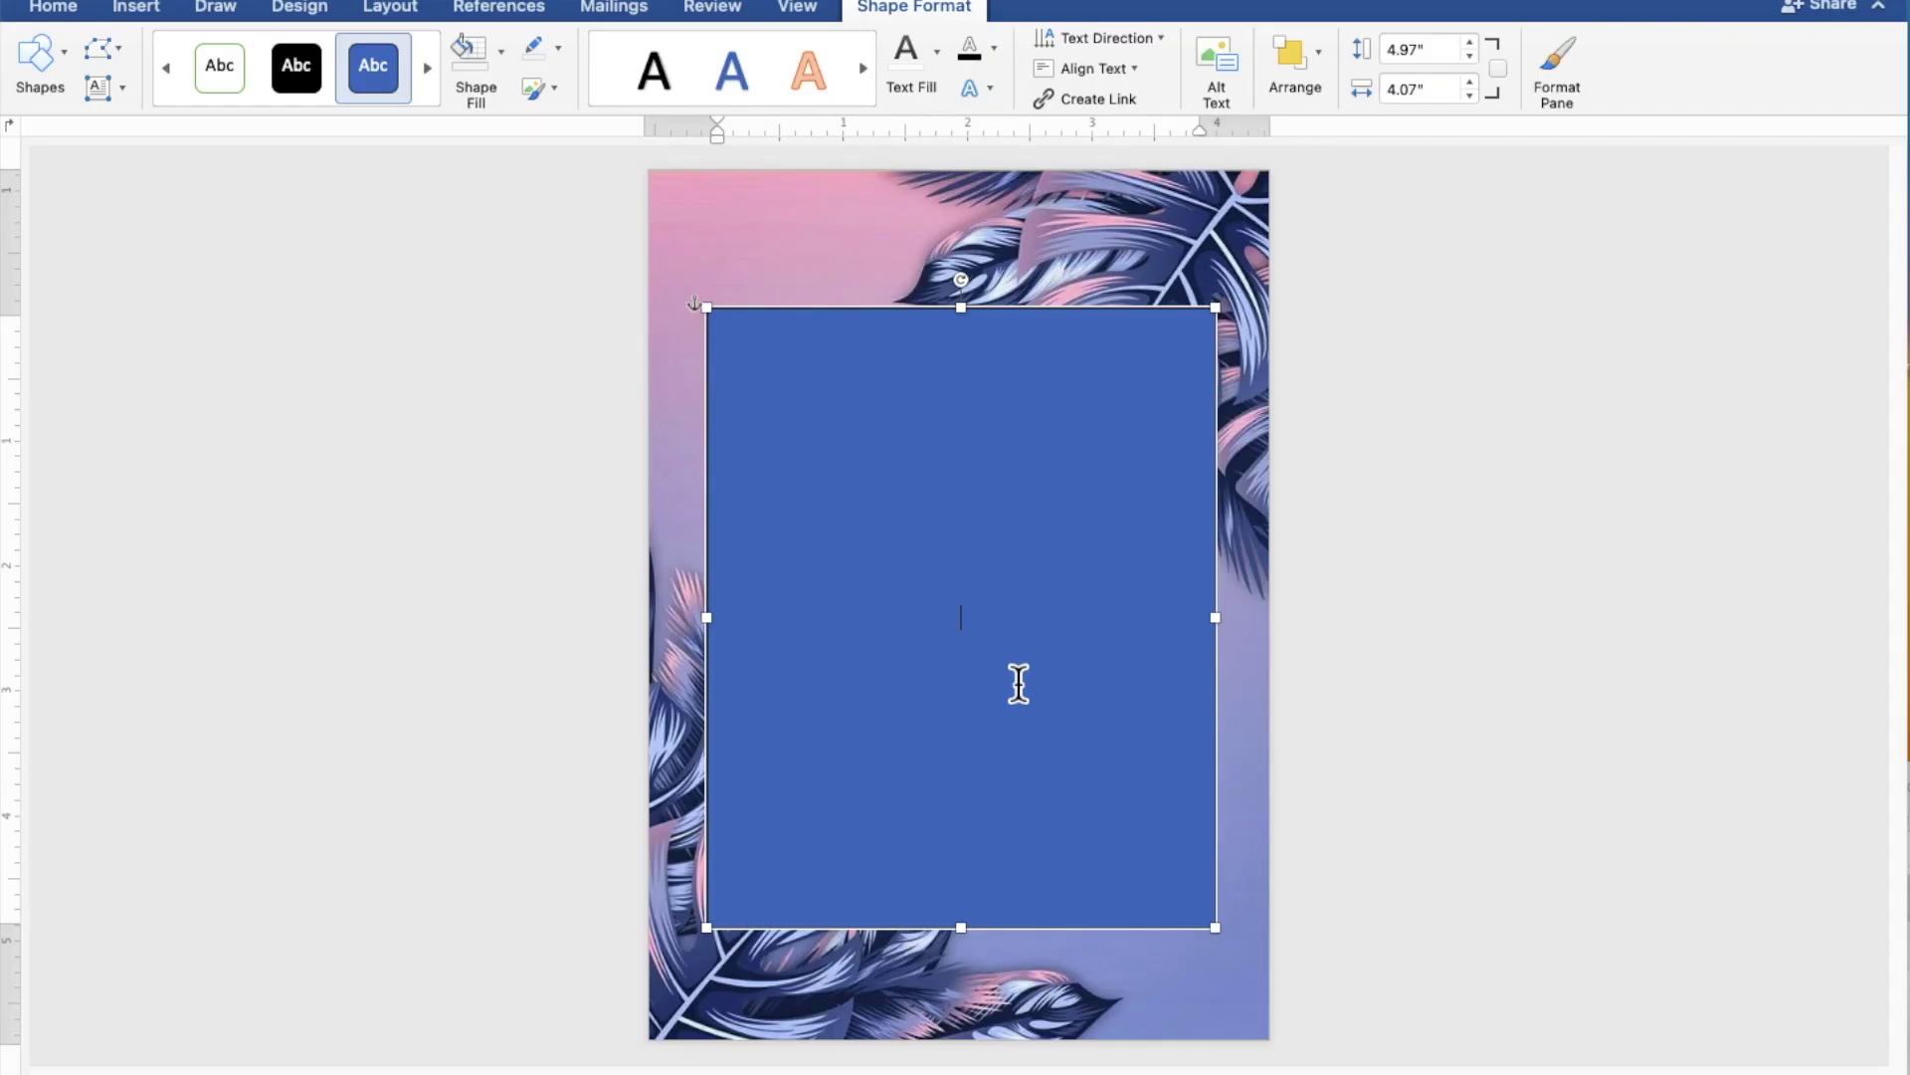
pyautogui.scroll(5, 1019, 684)
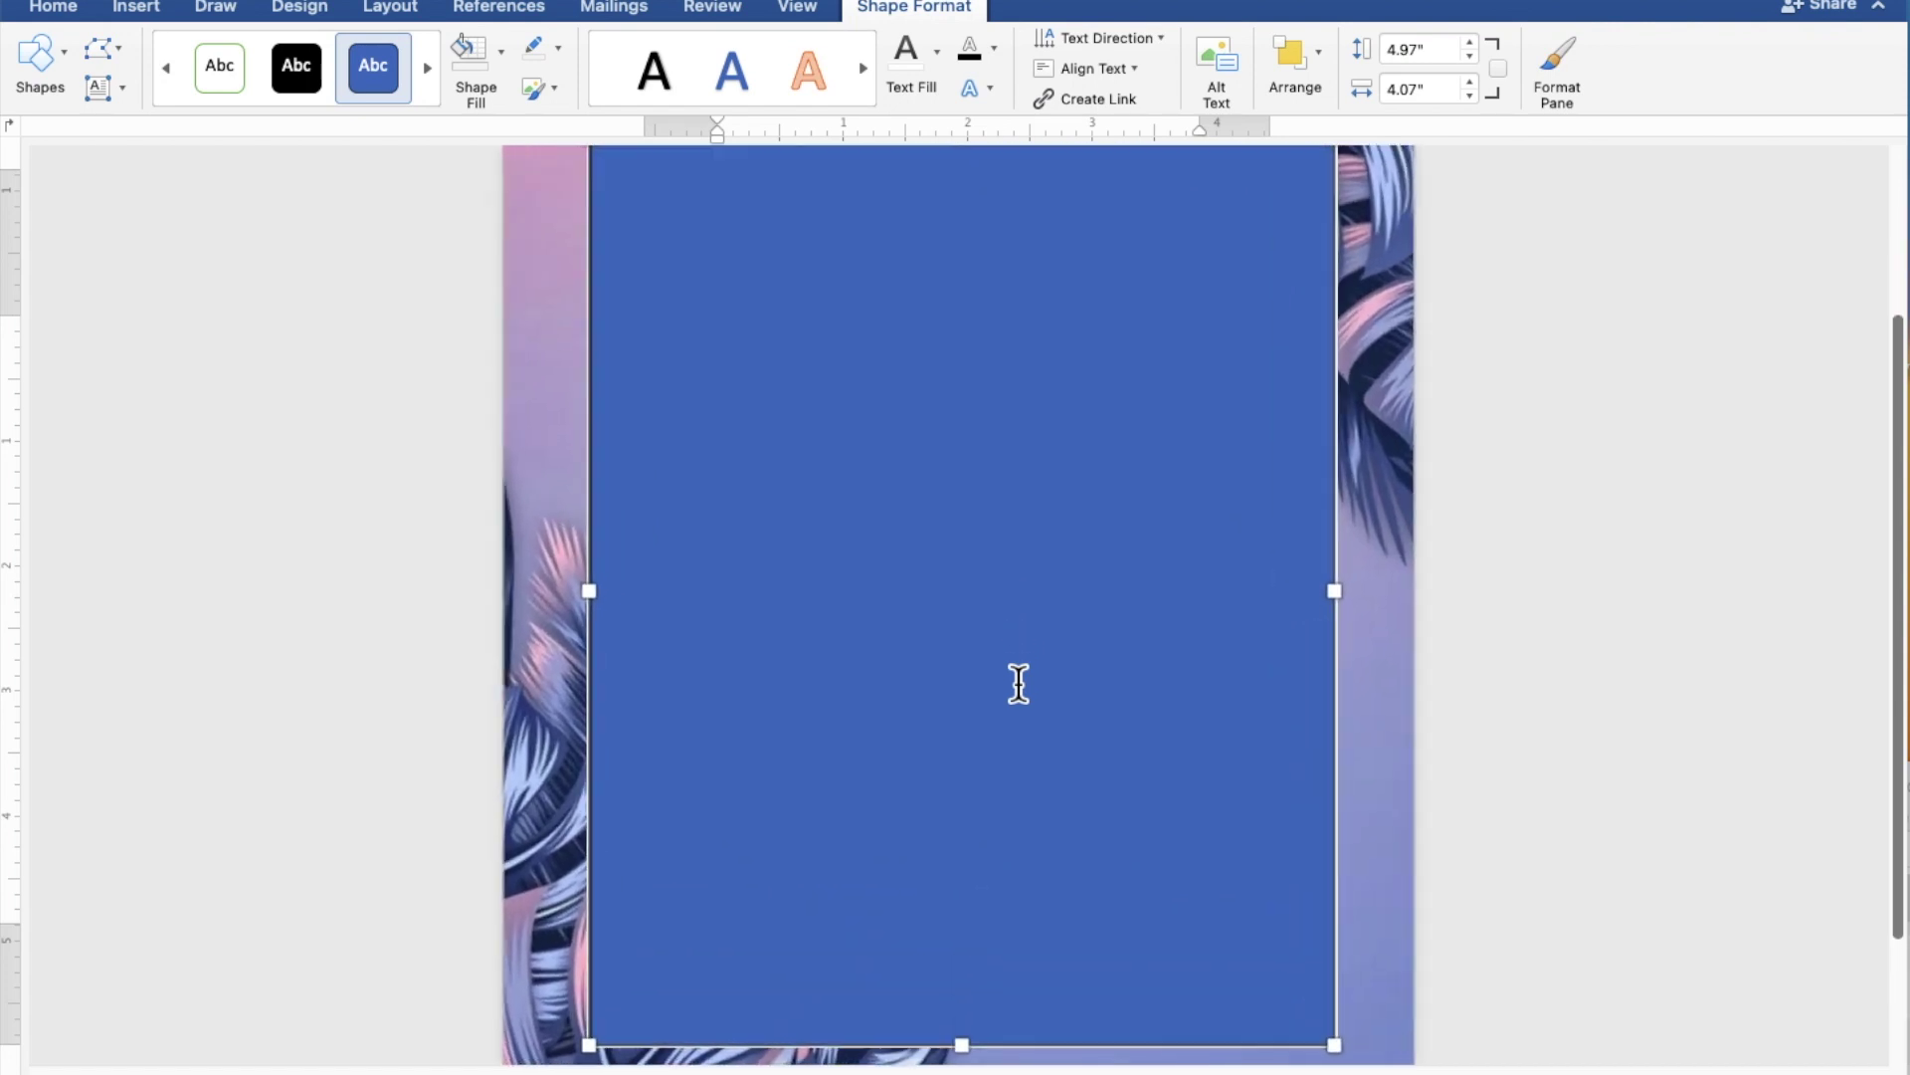
pyautogui.scroll(2, 1019, 684)
pyautogui.scroll(1, 1019, 683)
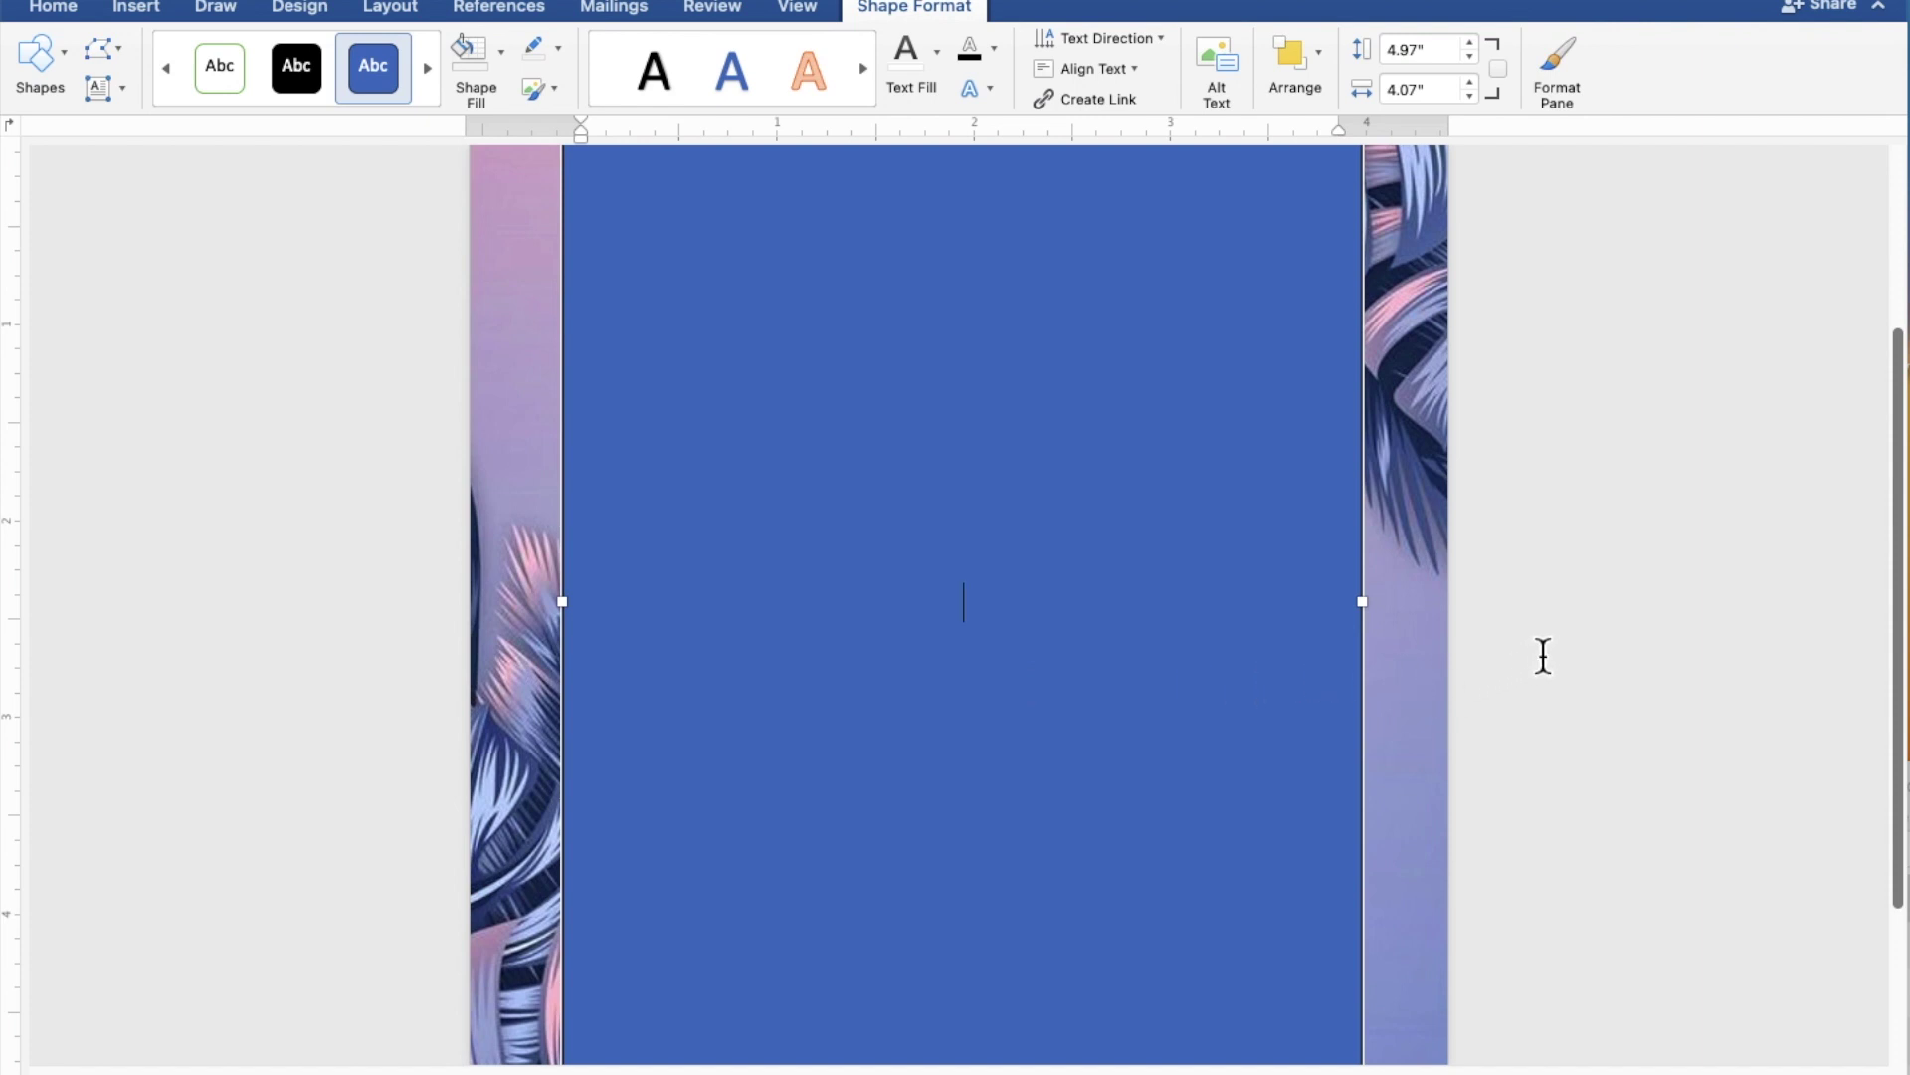
pyautogui.write('TO')
pyautogui.write('GETH')
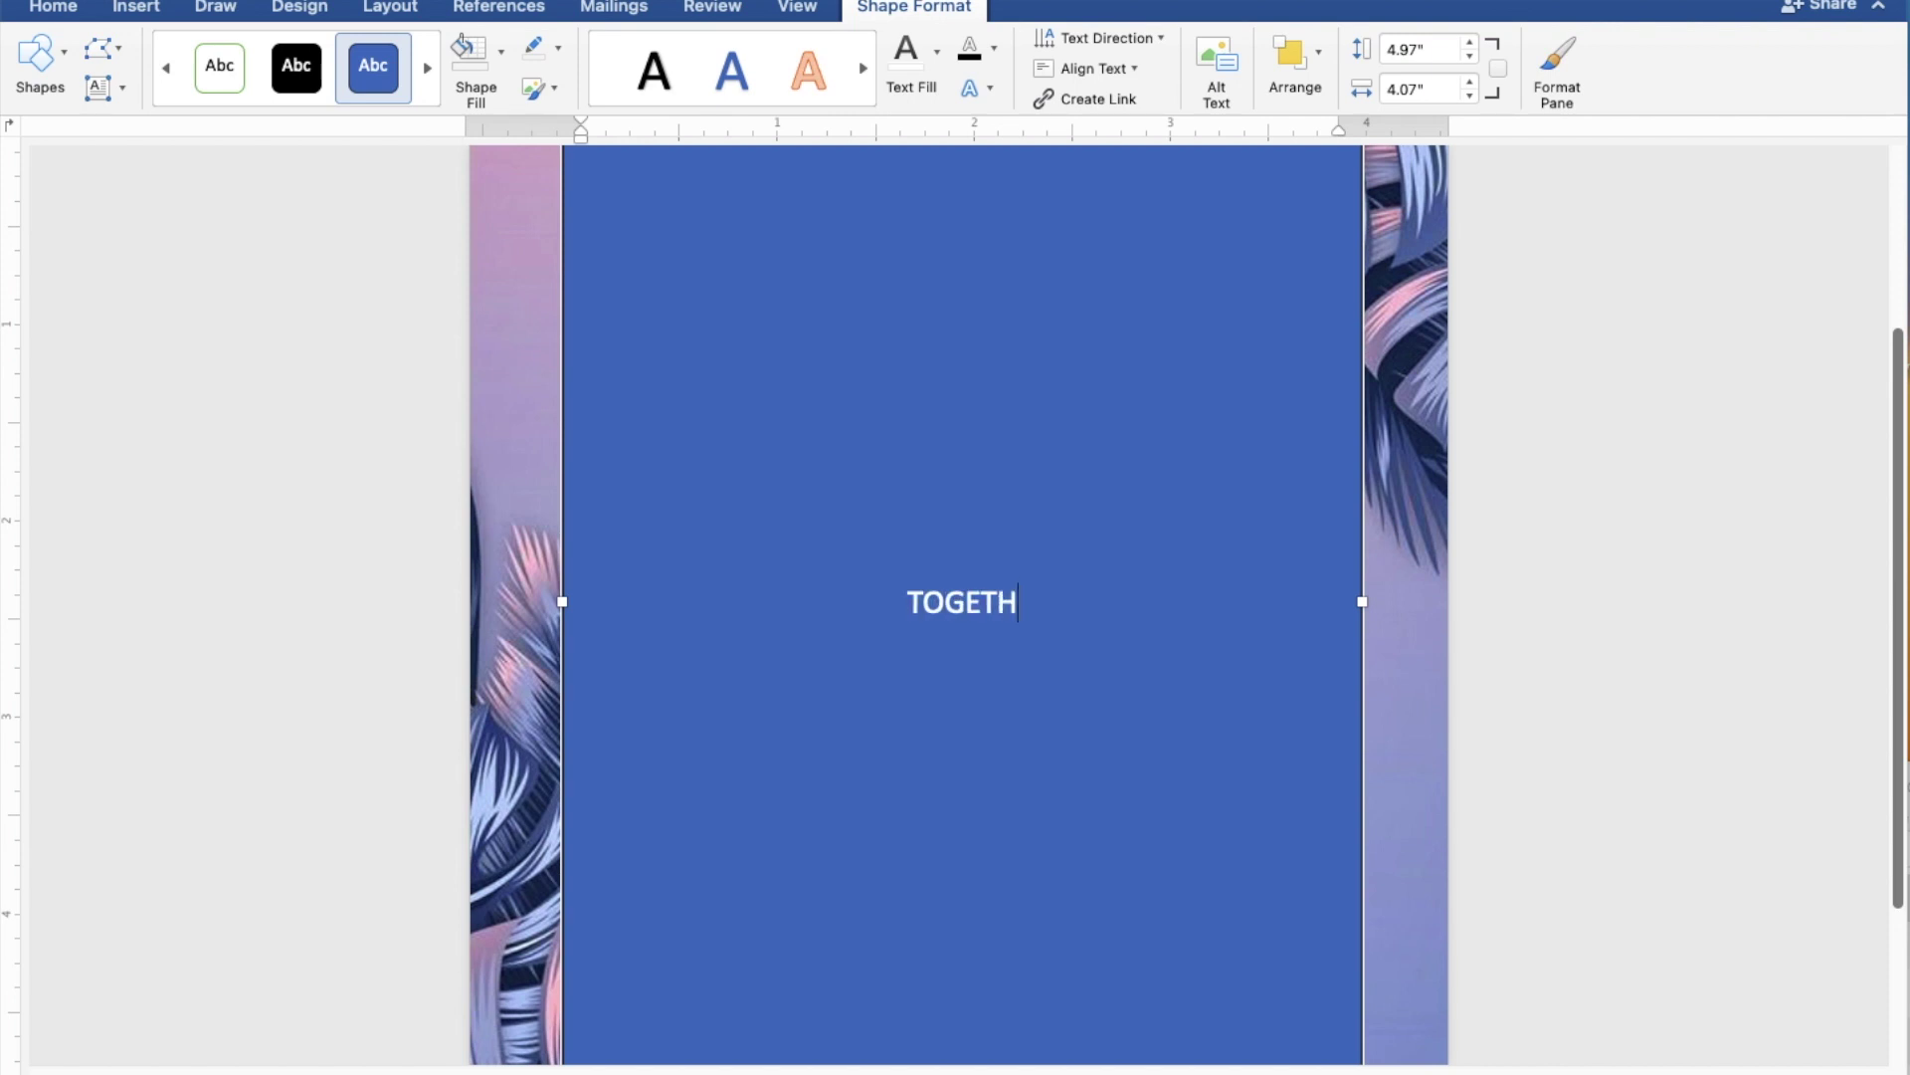
pyautogui.write('ER ')
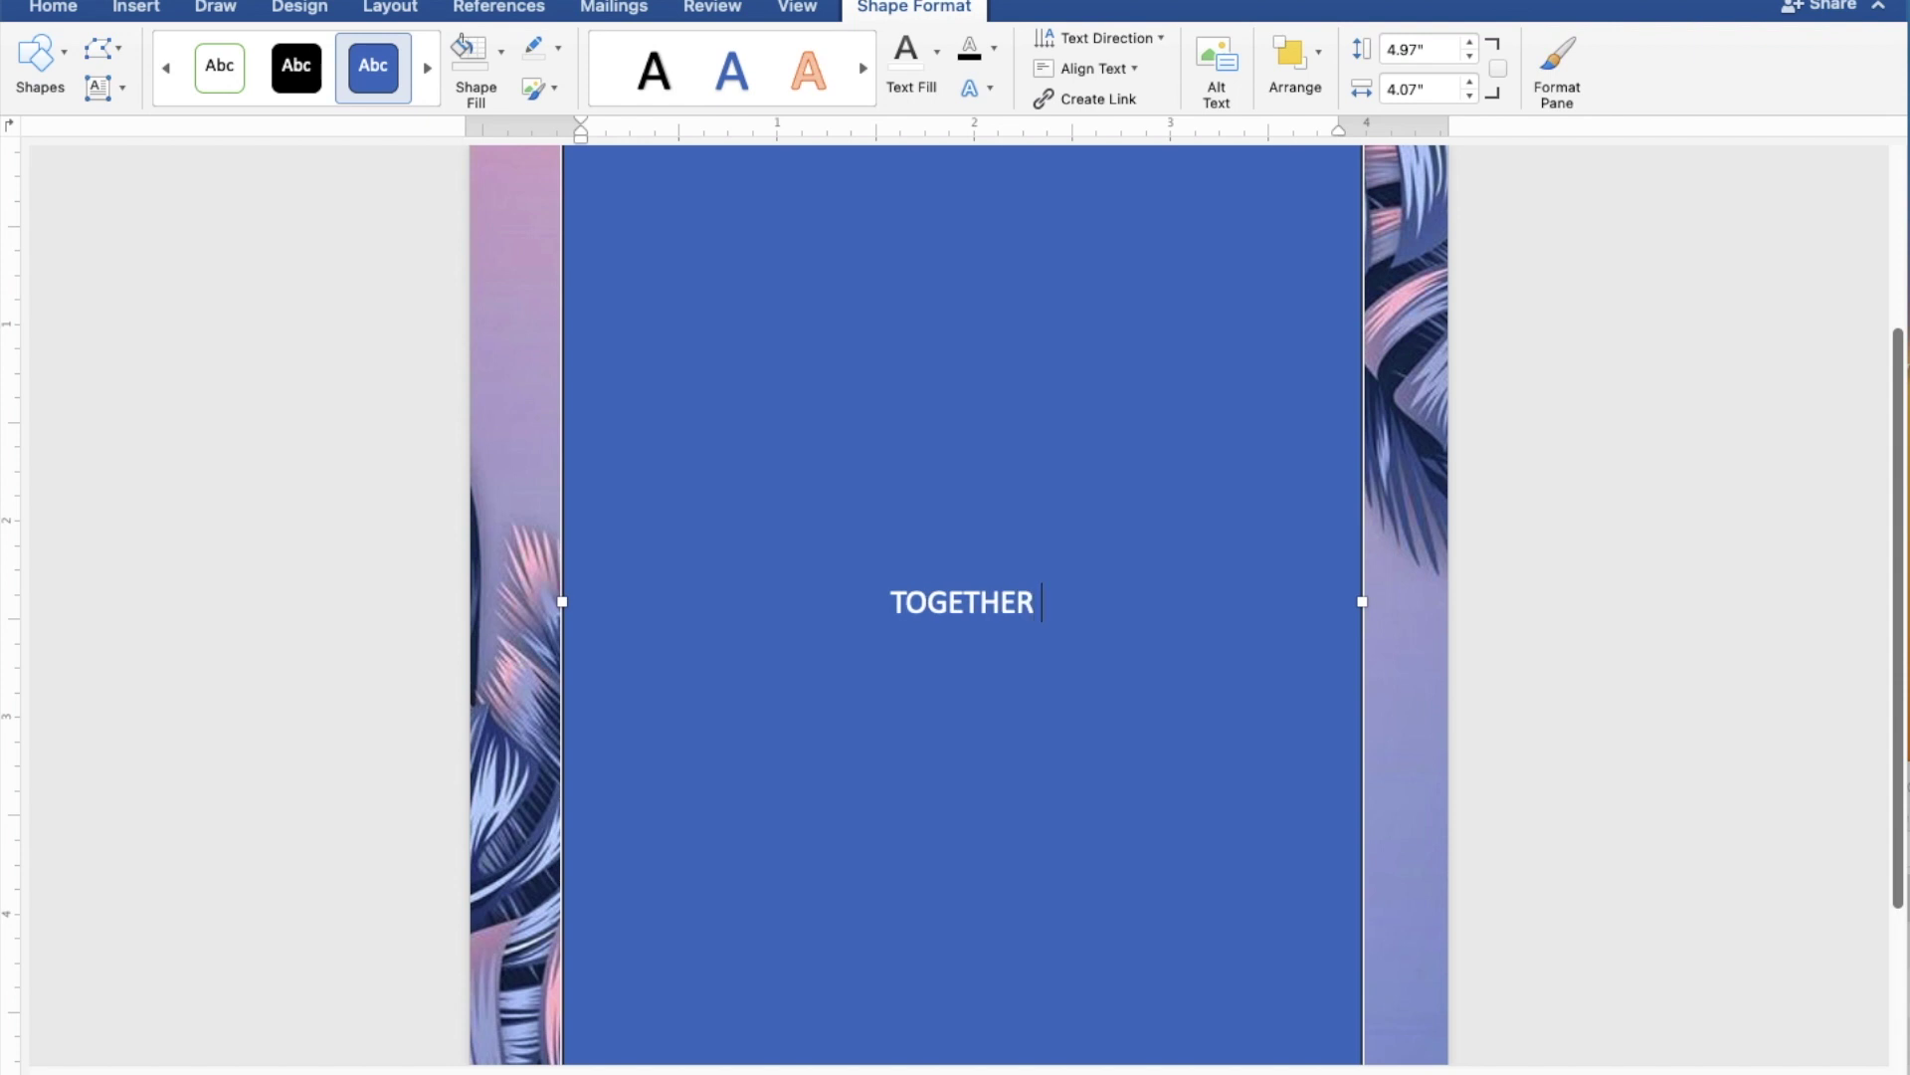
pyautogui.write('WITH')
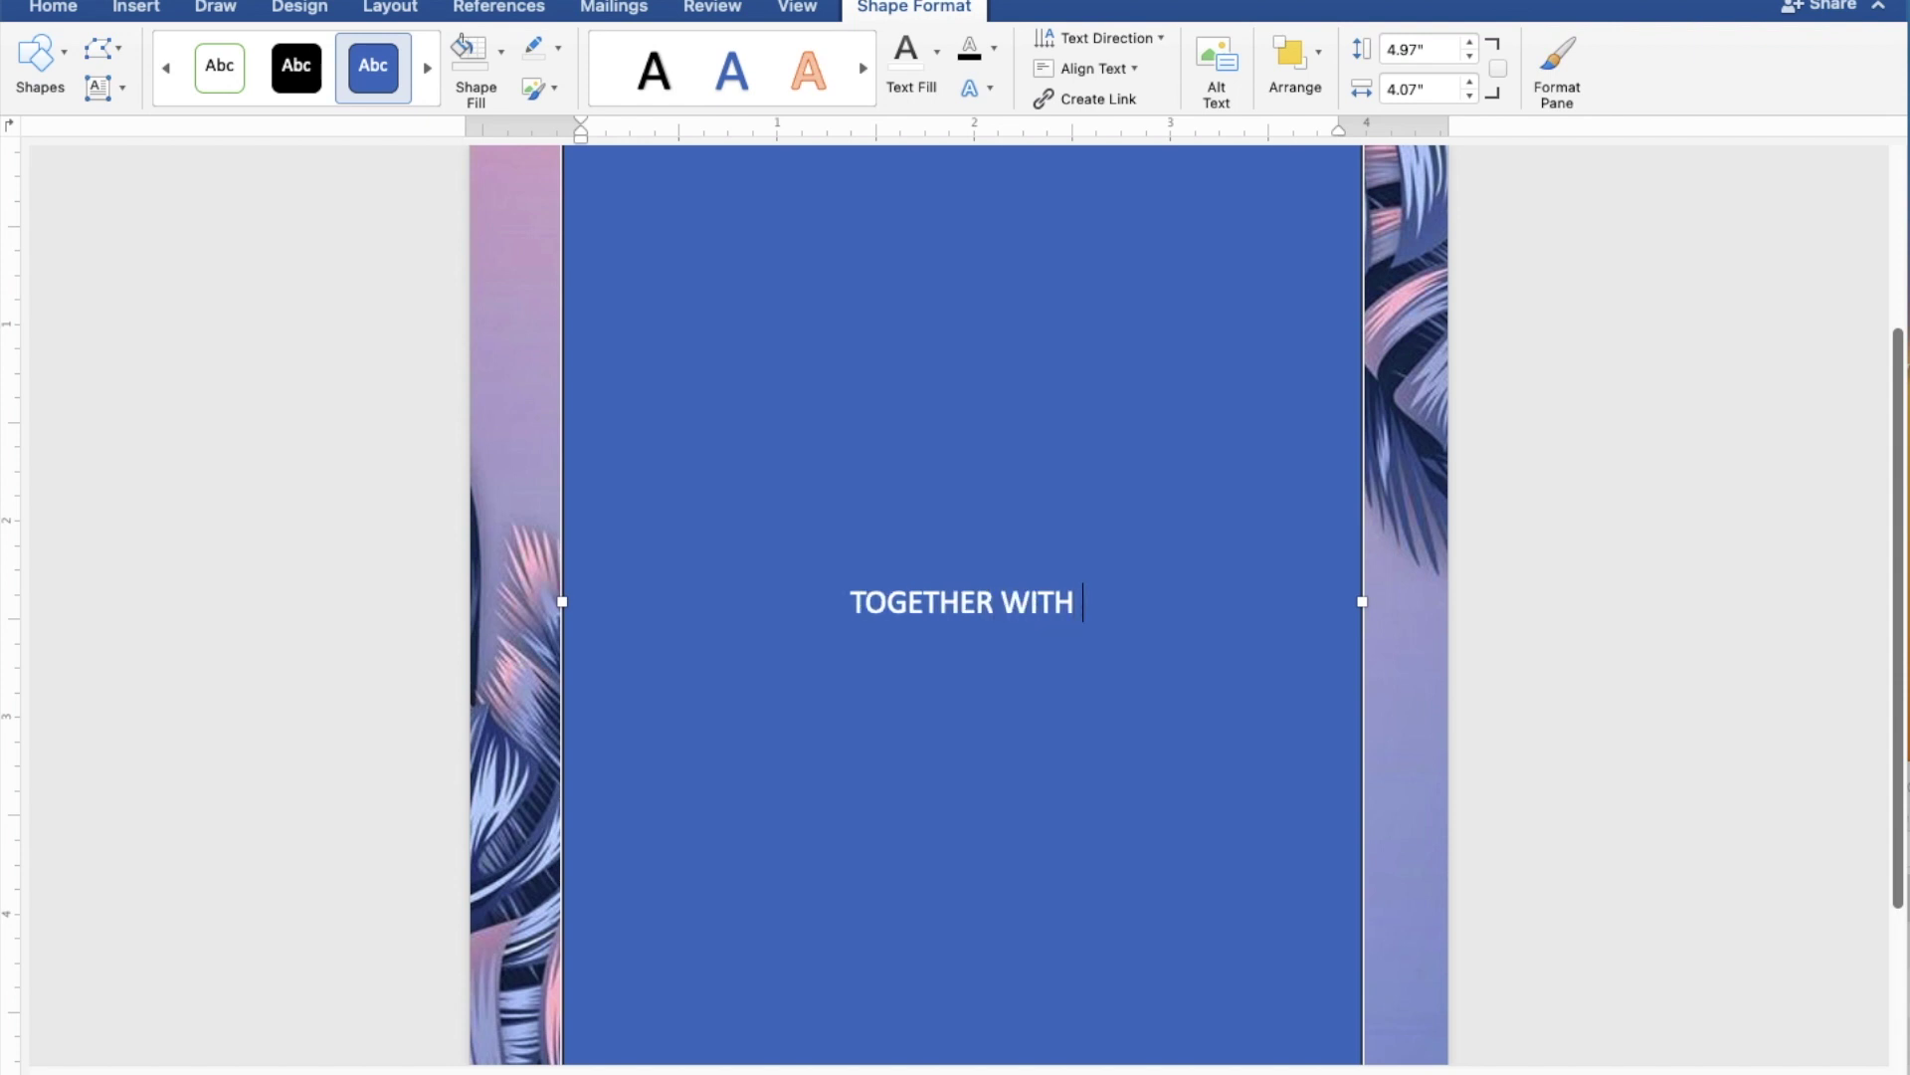
pyautogui.write(' THEIR')
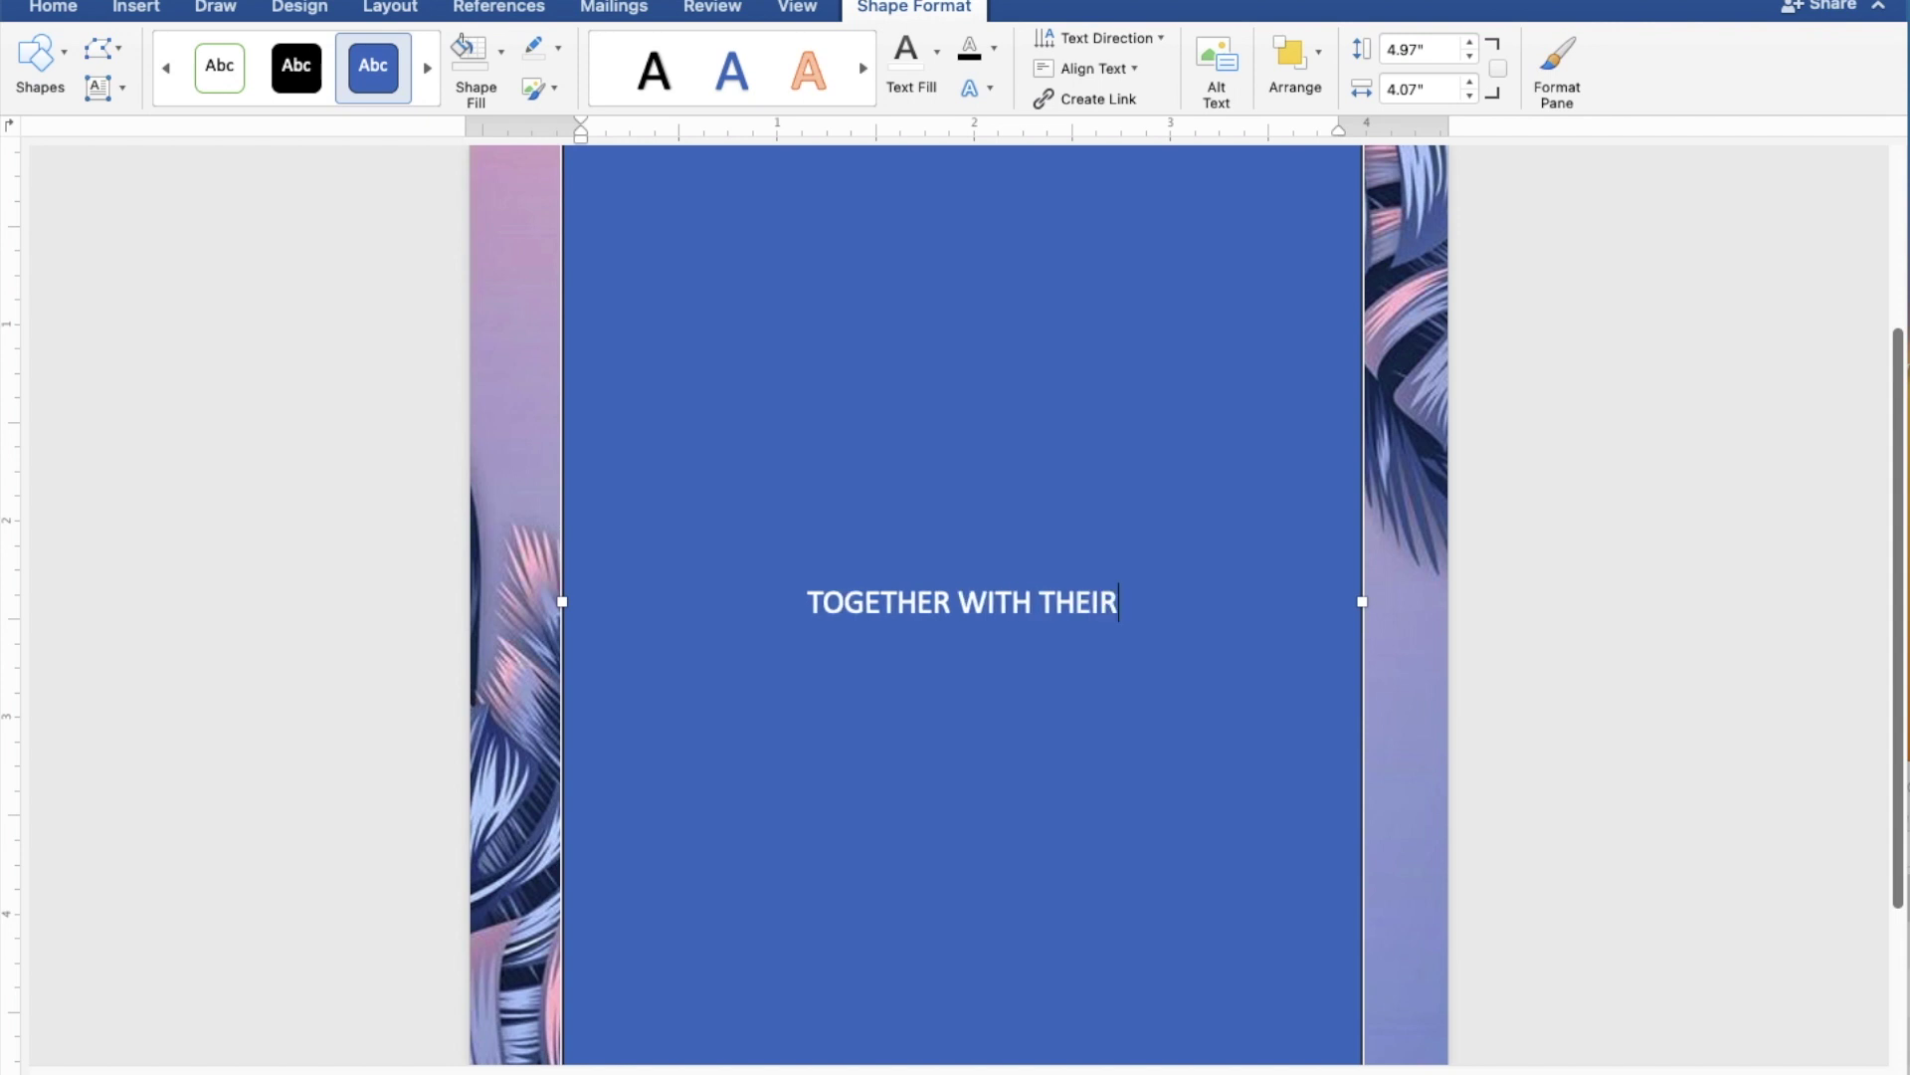
pyautogui.write(' FAMILI')
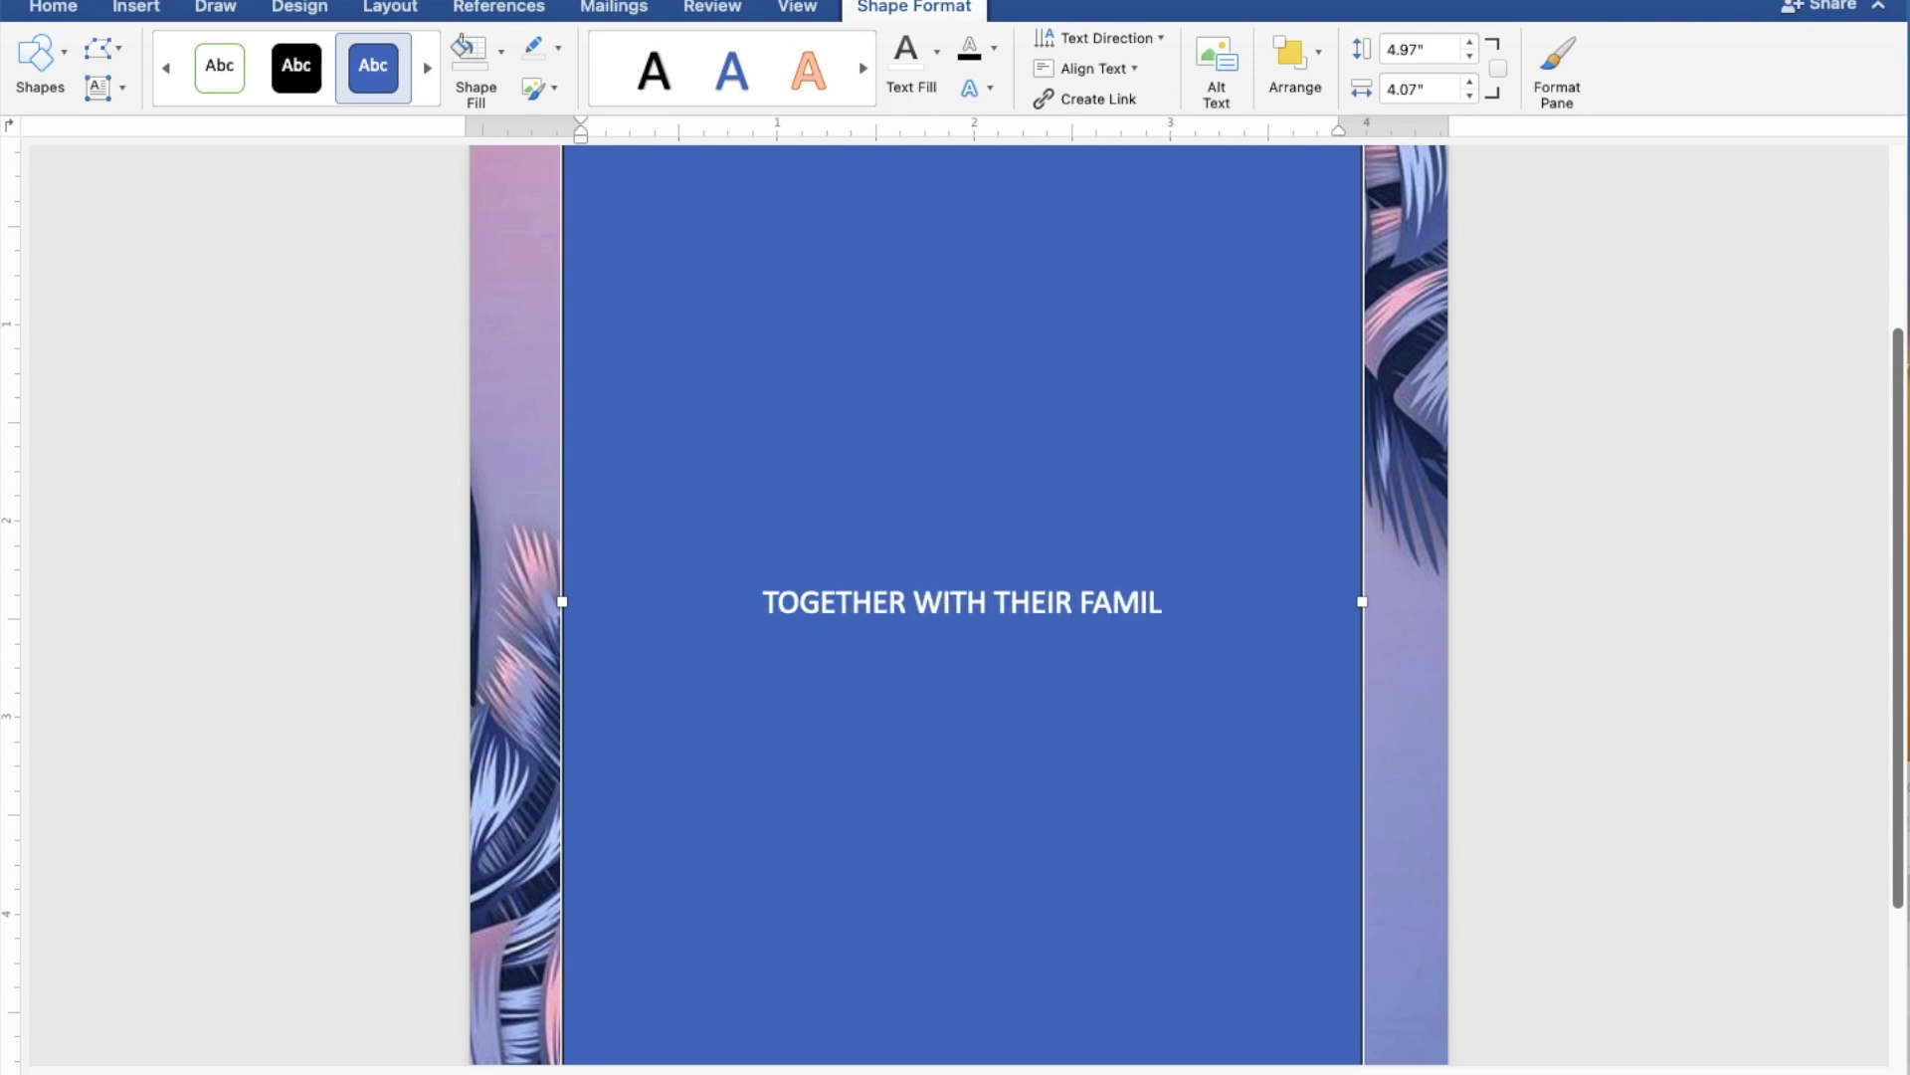
pyautogui.write('ES')
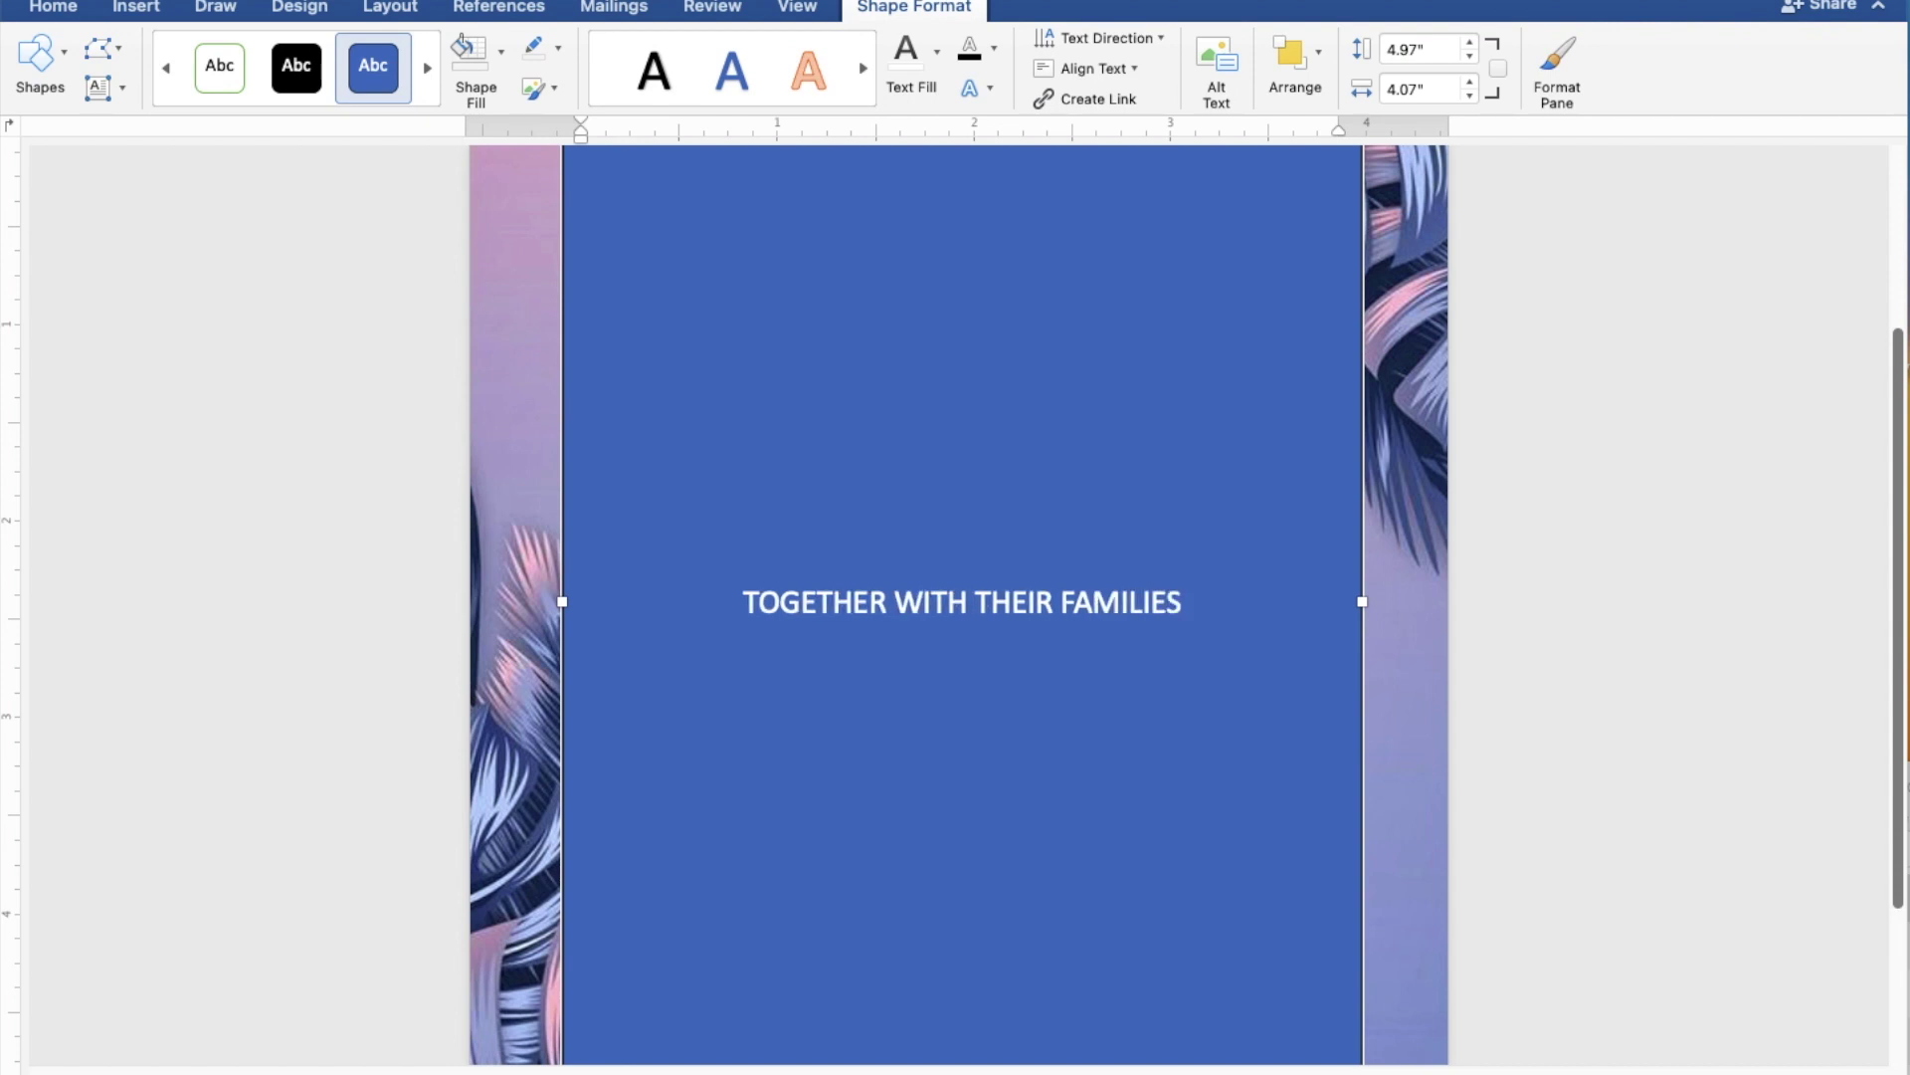
# Step: After a blank line, type the groom's name, 'AND' and the bride's name on separate lines, then a blank line
pyautogui.press('Return')
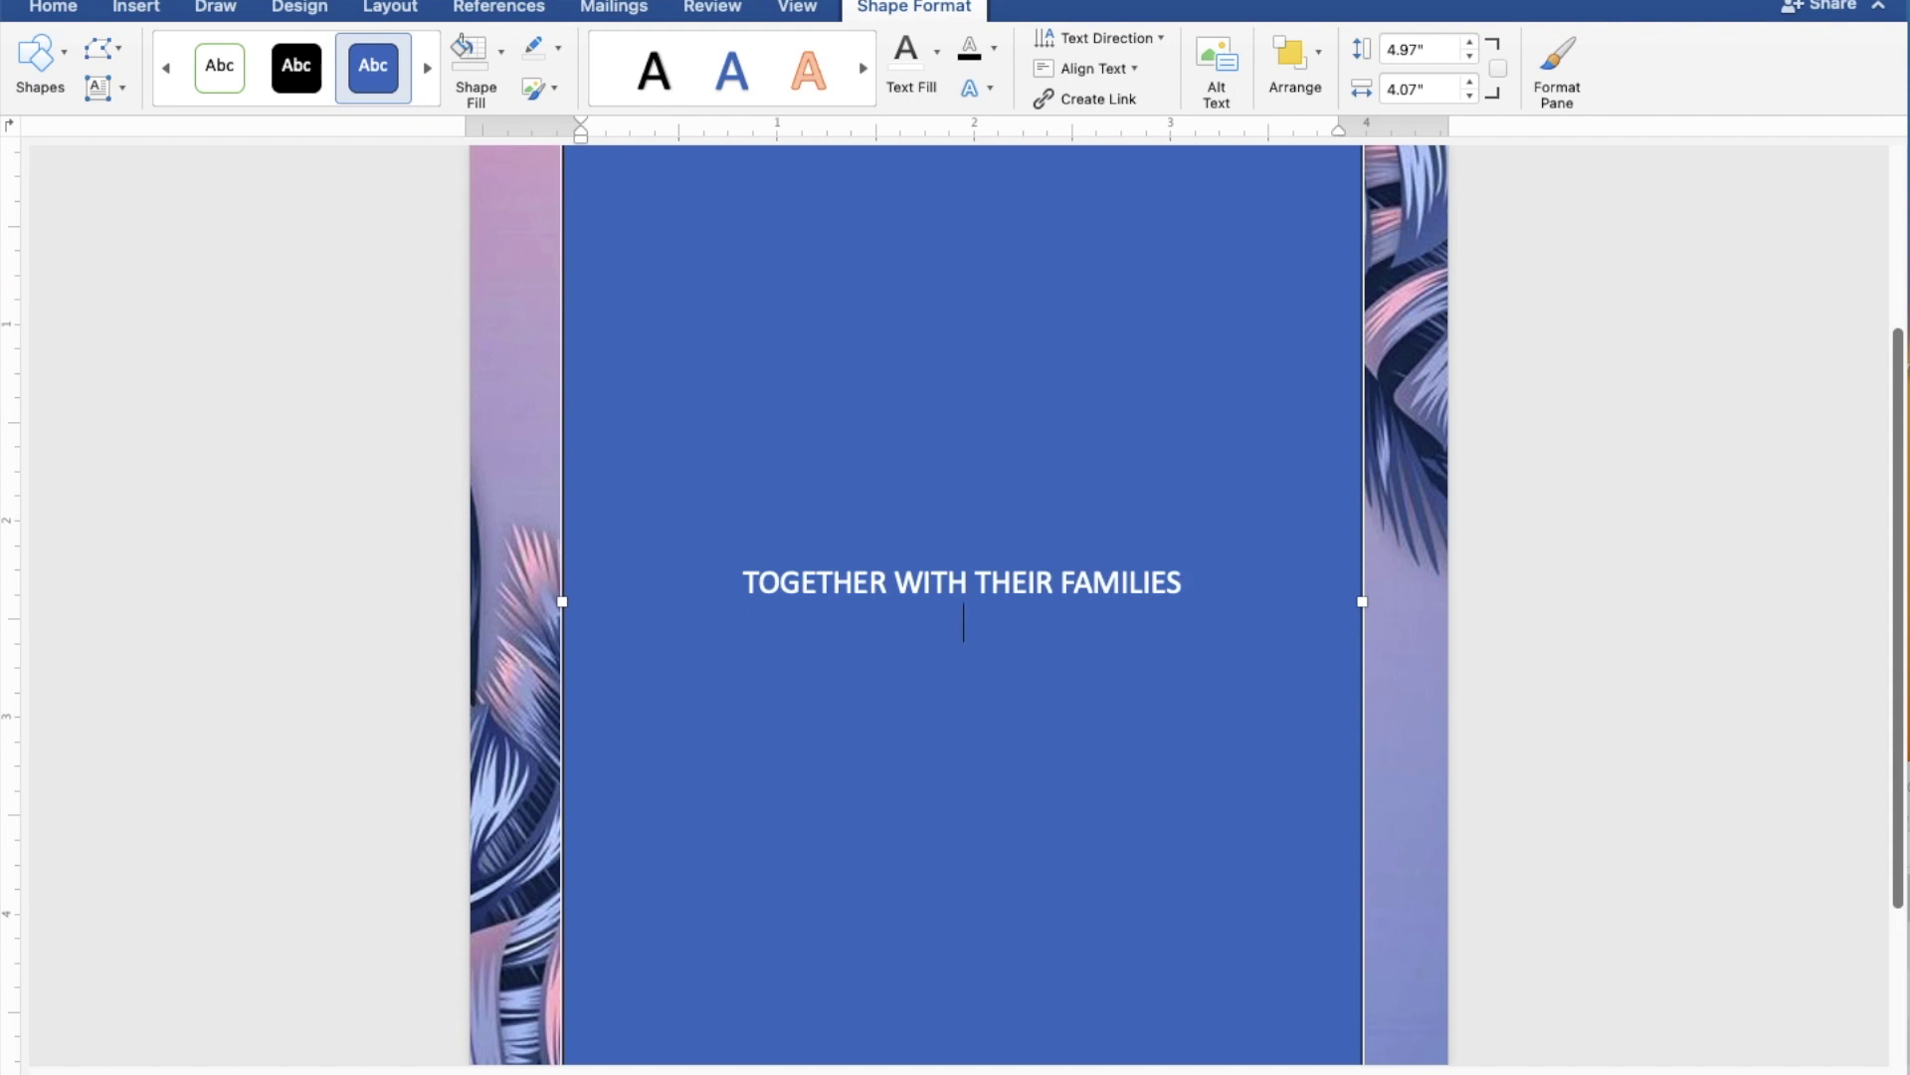
pyautogui.press('Return')
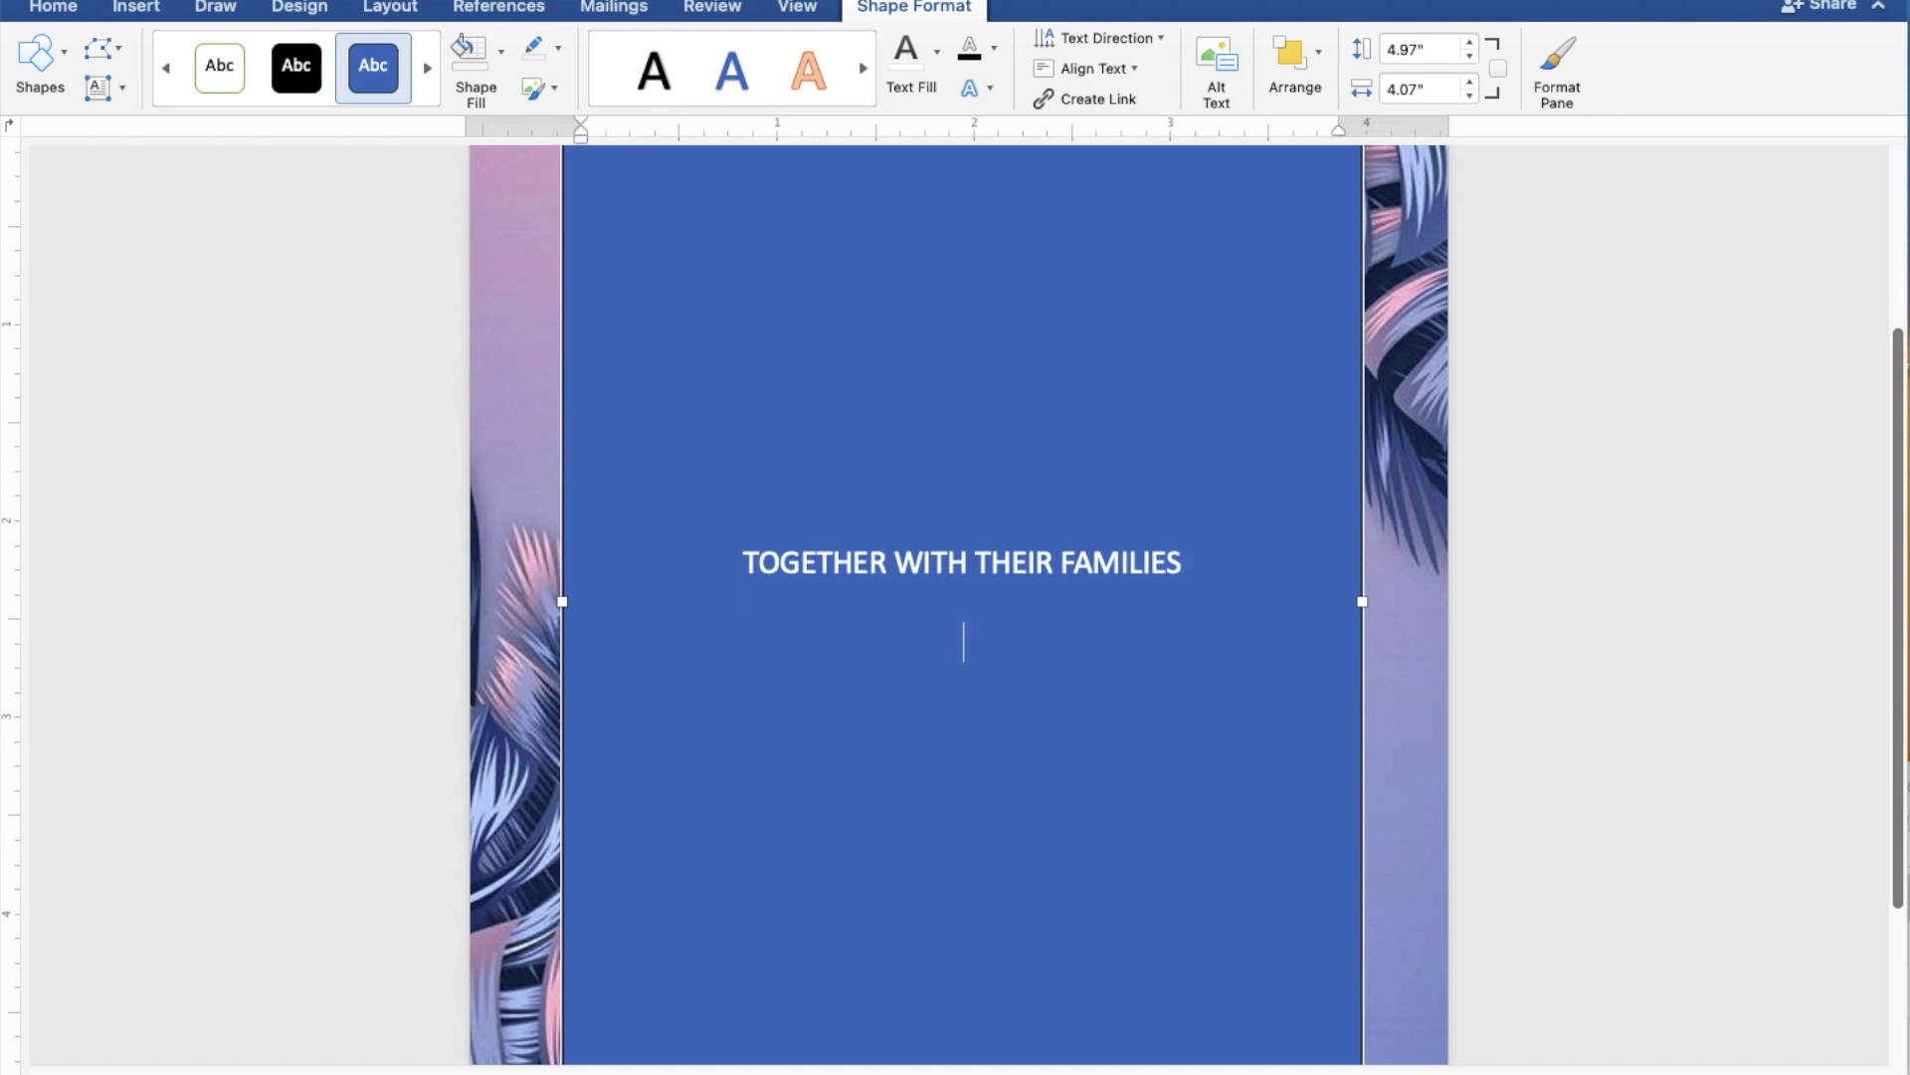
pyautogui.write('Ken Aqu')
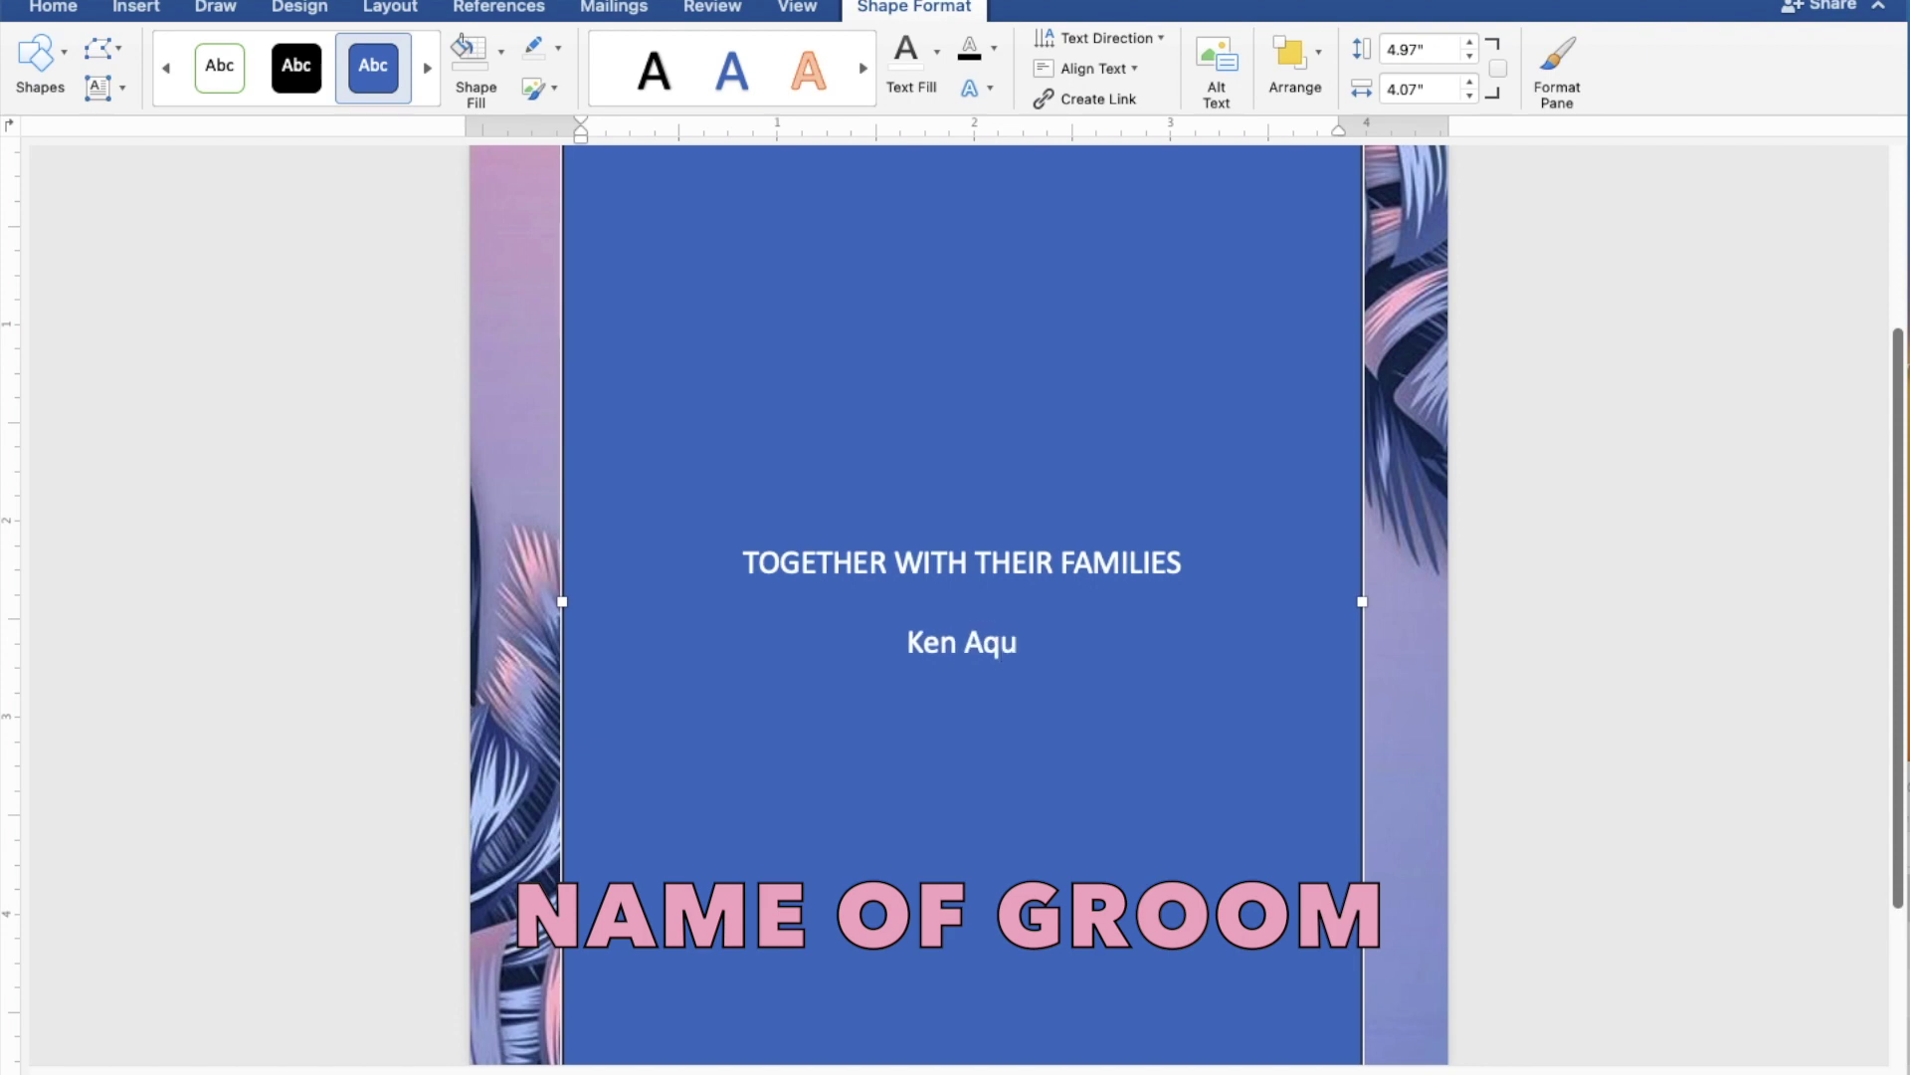
pyautogui.write('ino')
pyautogui.press('Return')
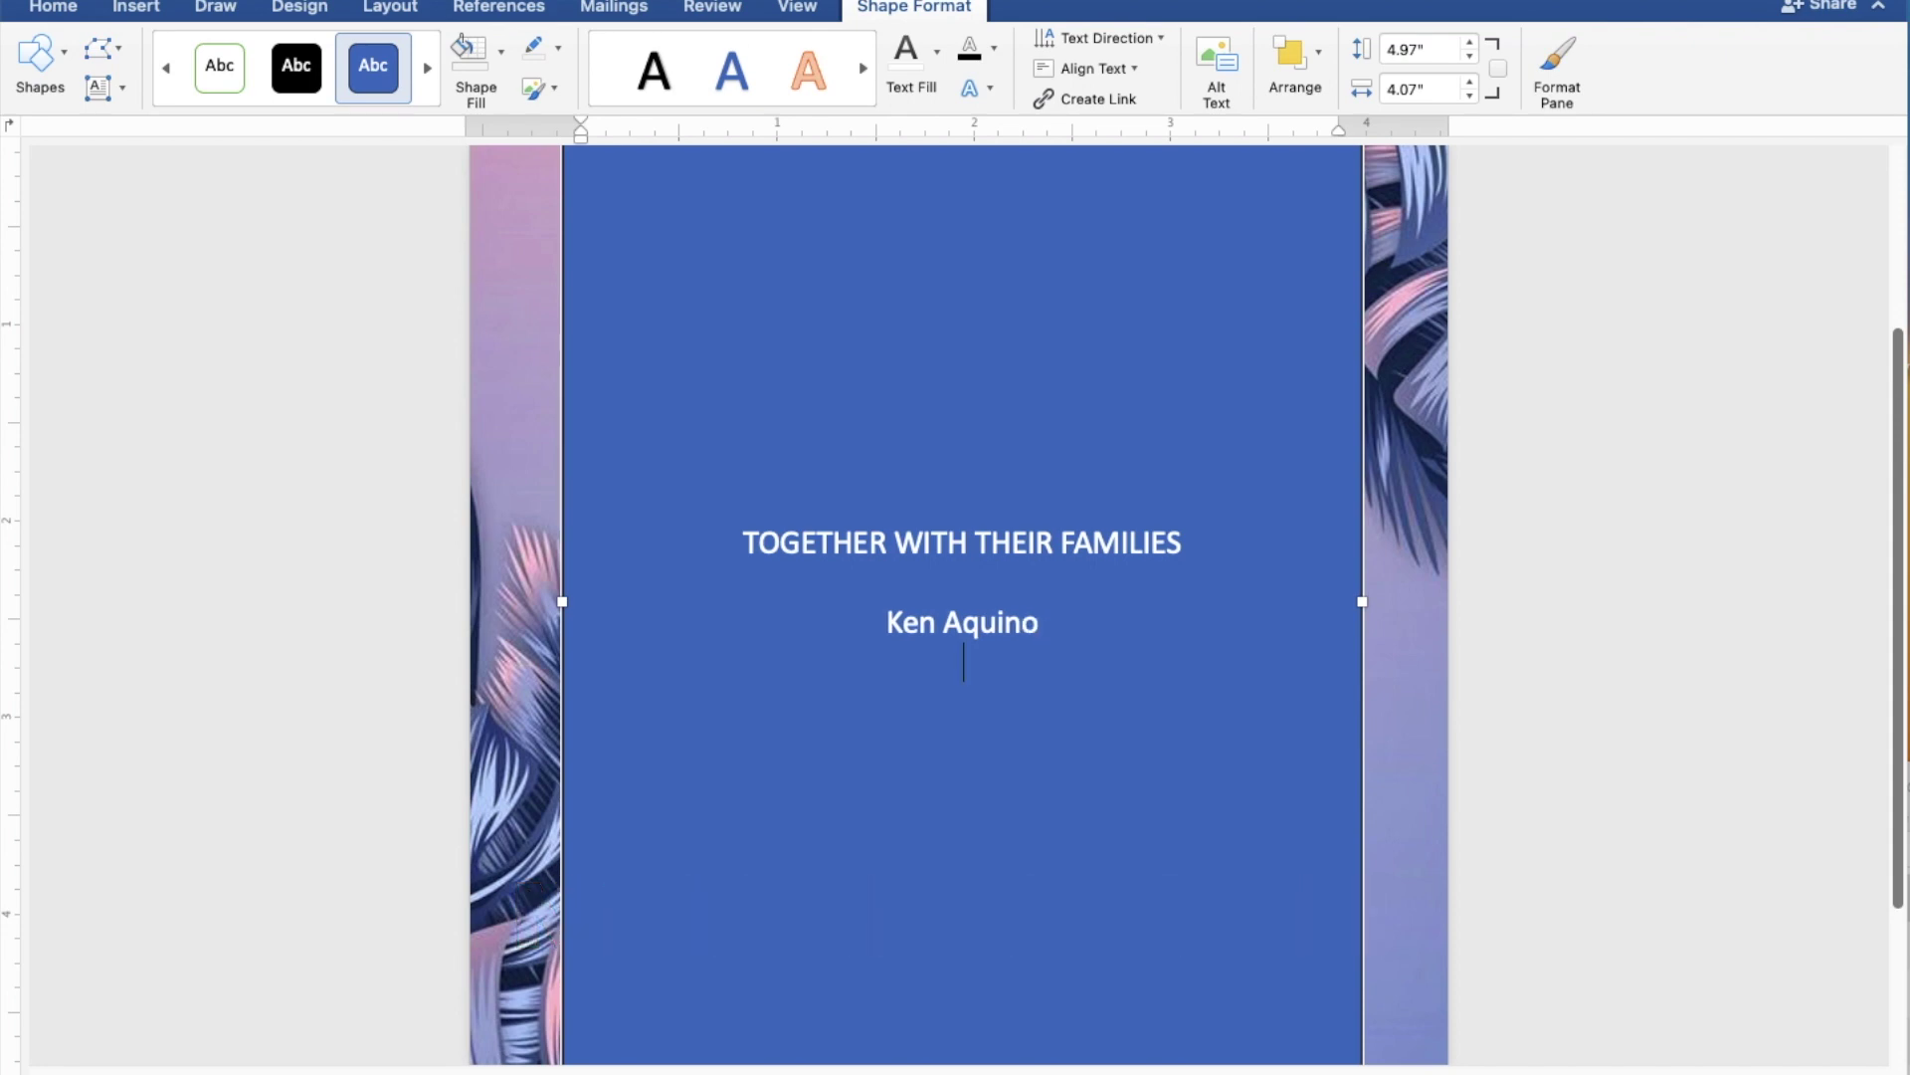
pyautogui.write('AND')
pyautogui.press('Return')
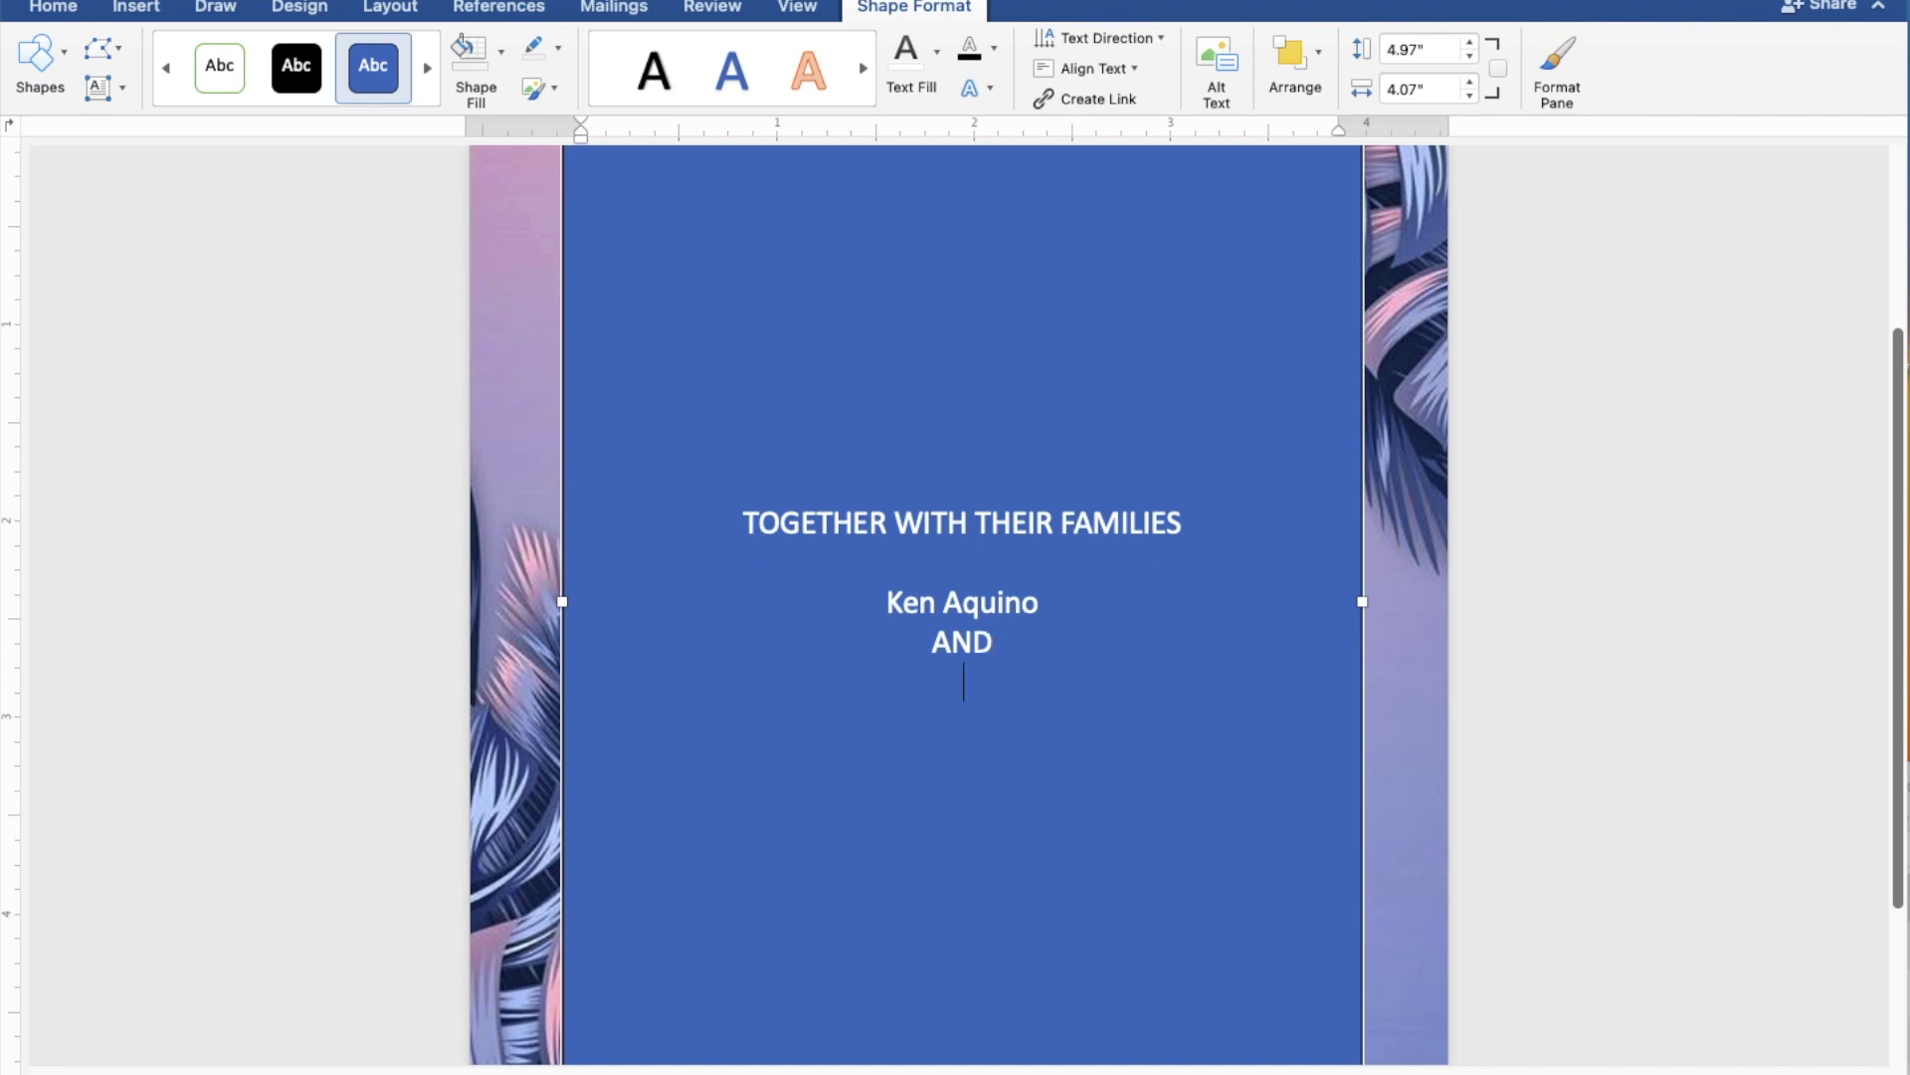
pyautogui.write('C')
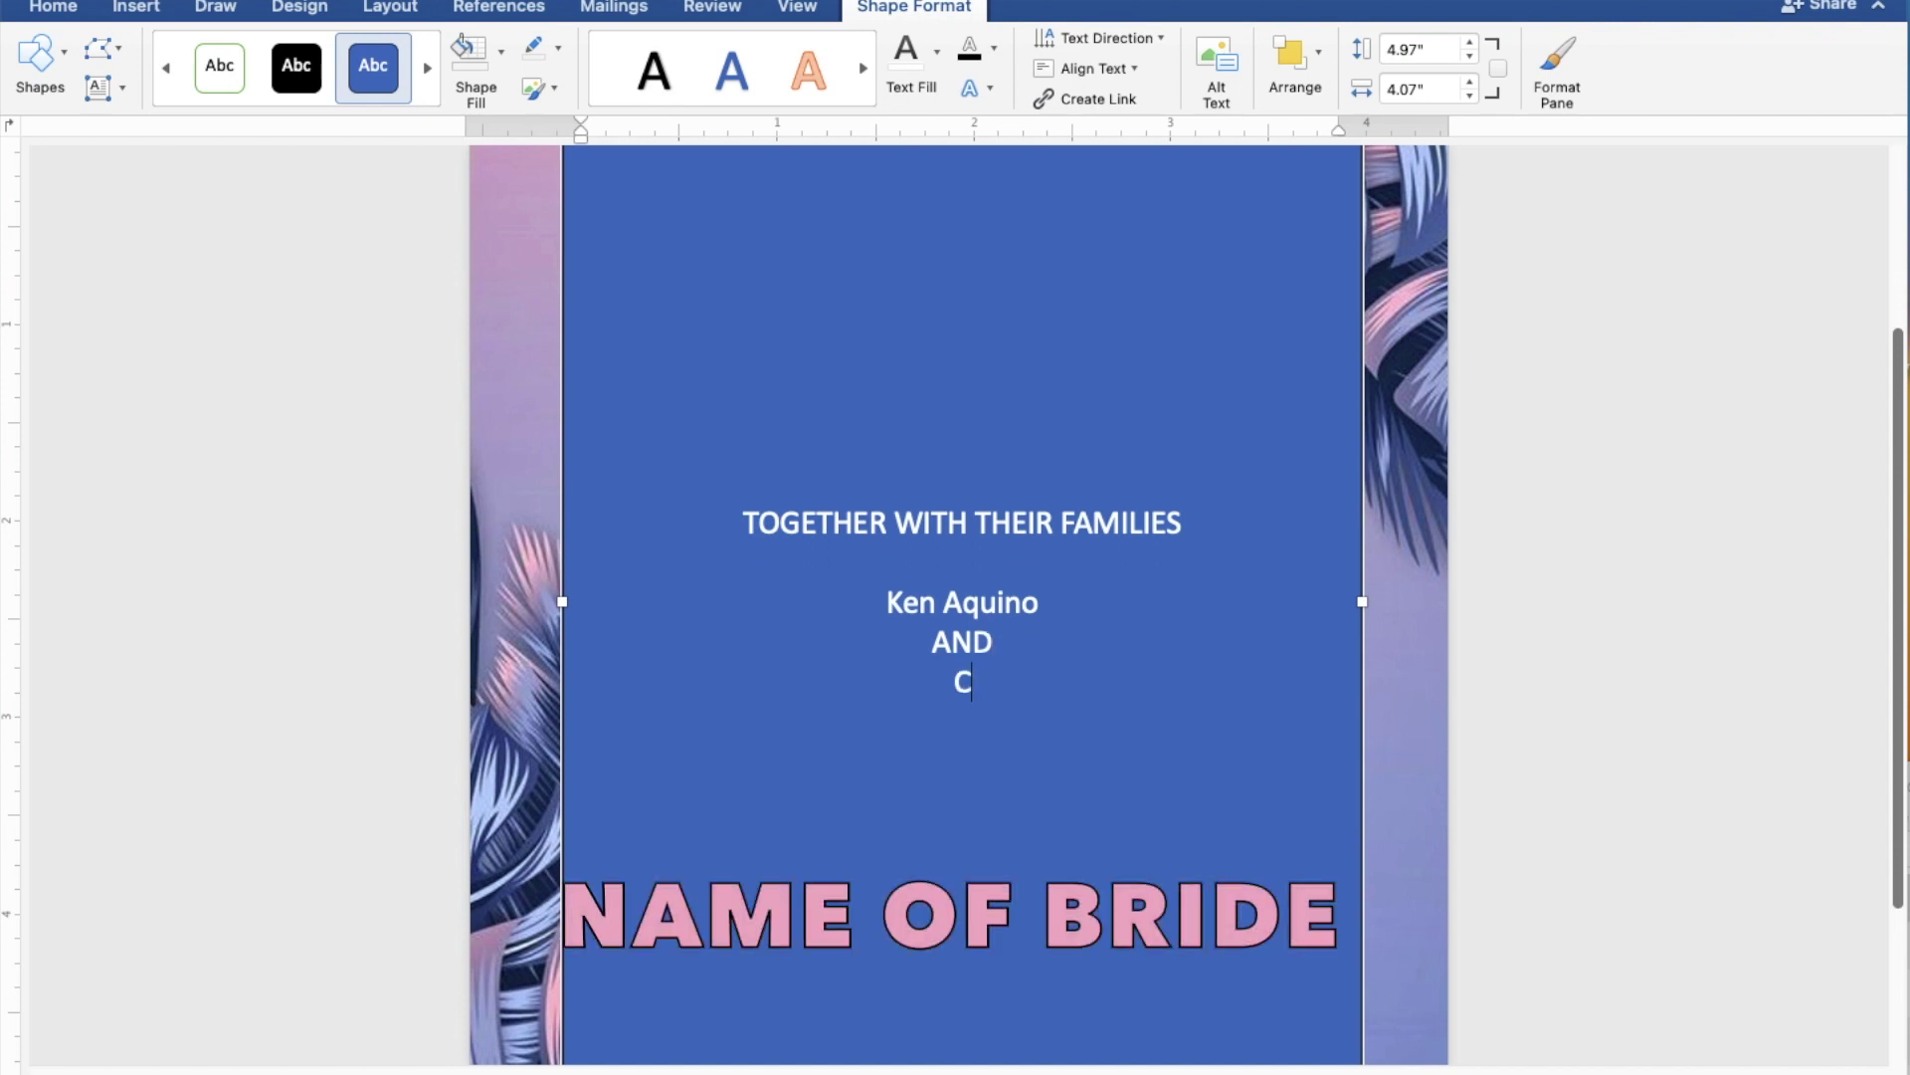
pyautogui.write('assy ')
pyautogui.write('Soriano')
pyautogui.press('Return')
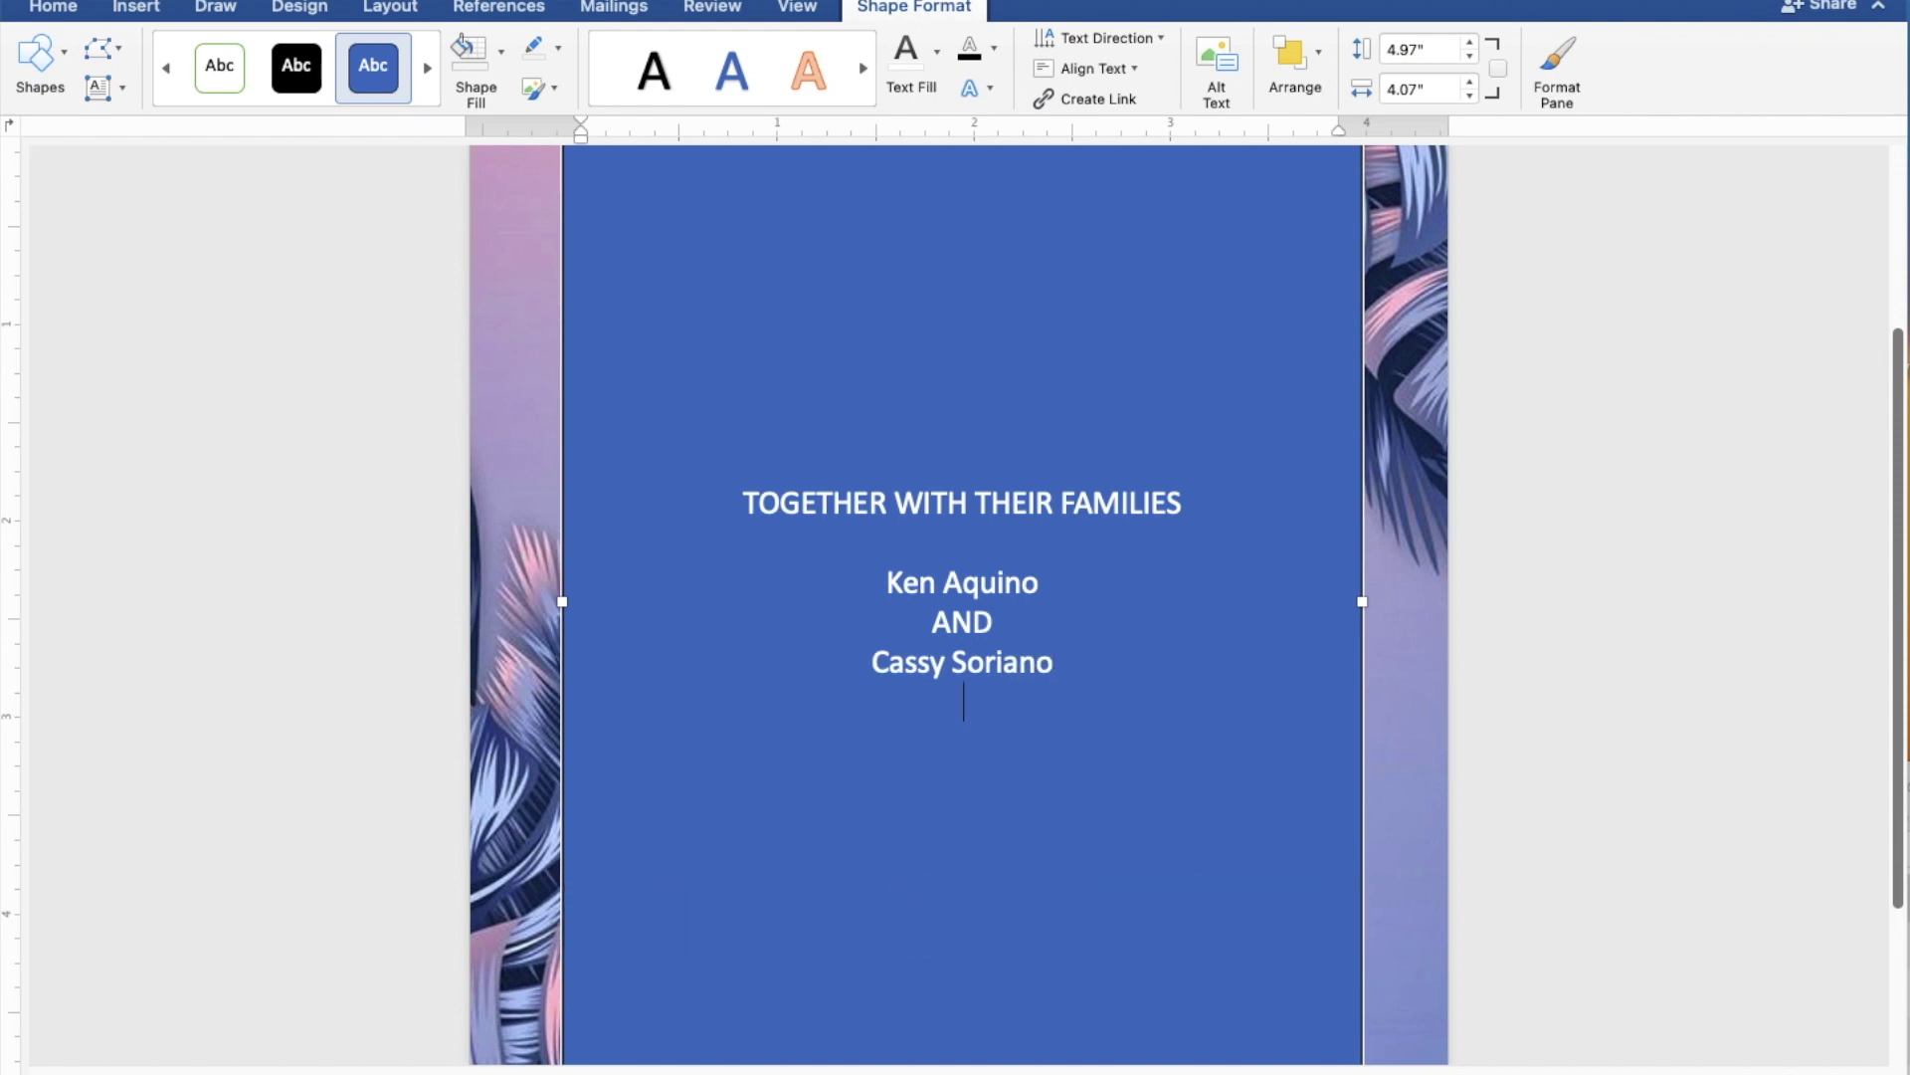
pyautogui.press('Return')
# Step: Type 'REQUEST THE PLEASURE OF YOUR PRESENCE' and 'AS THEY JOYFULLY UNITE IN MARRIAGE', then a blank line
pyautogui.write('REQ')
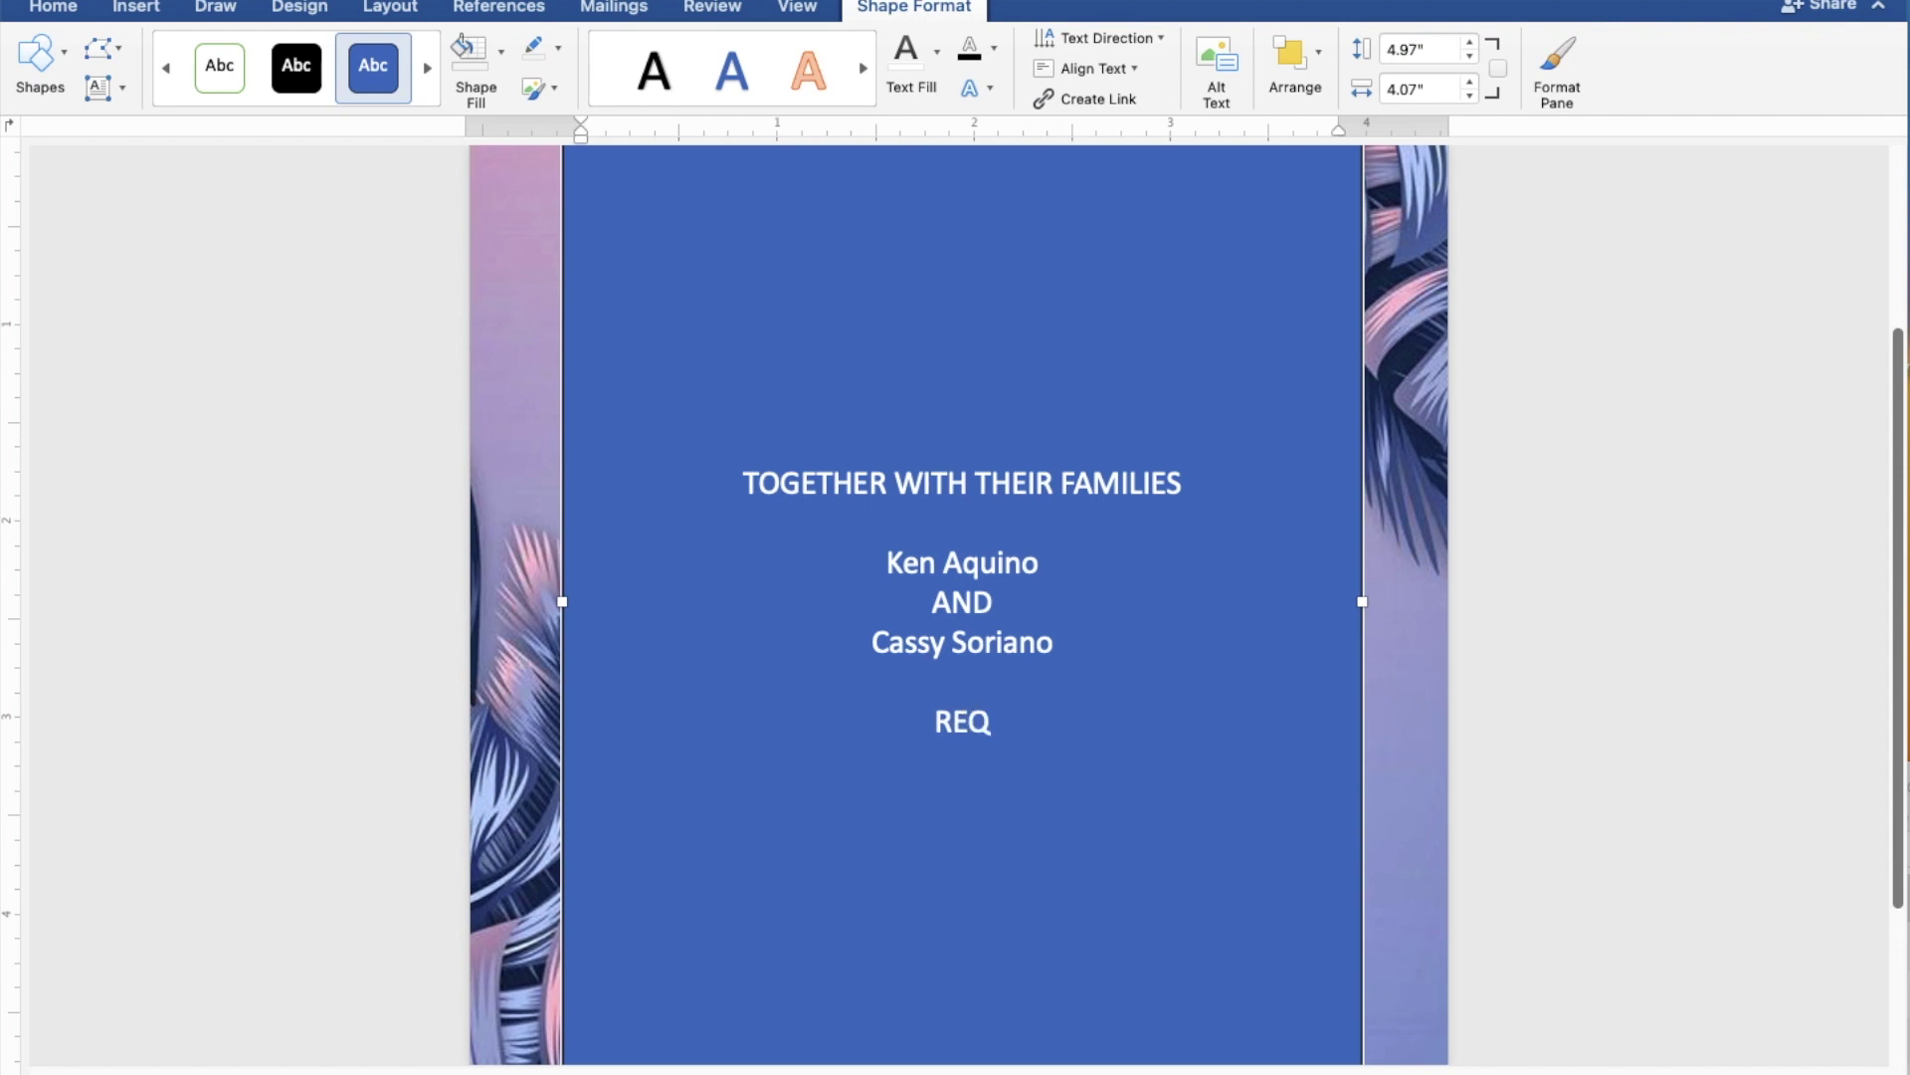
pyautogui.write('UES')
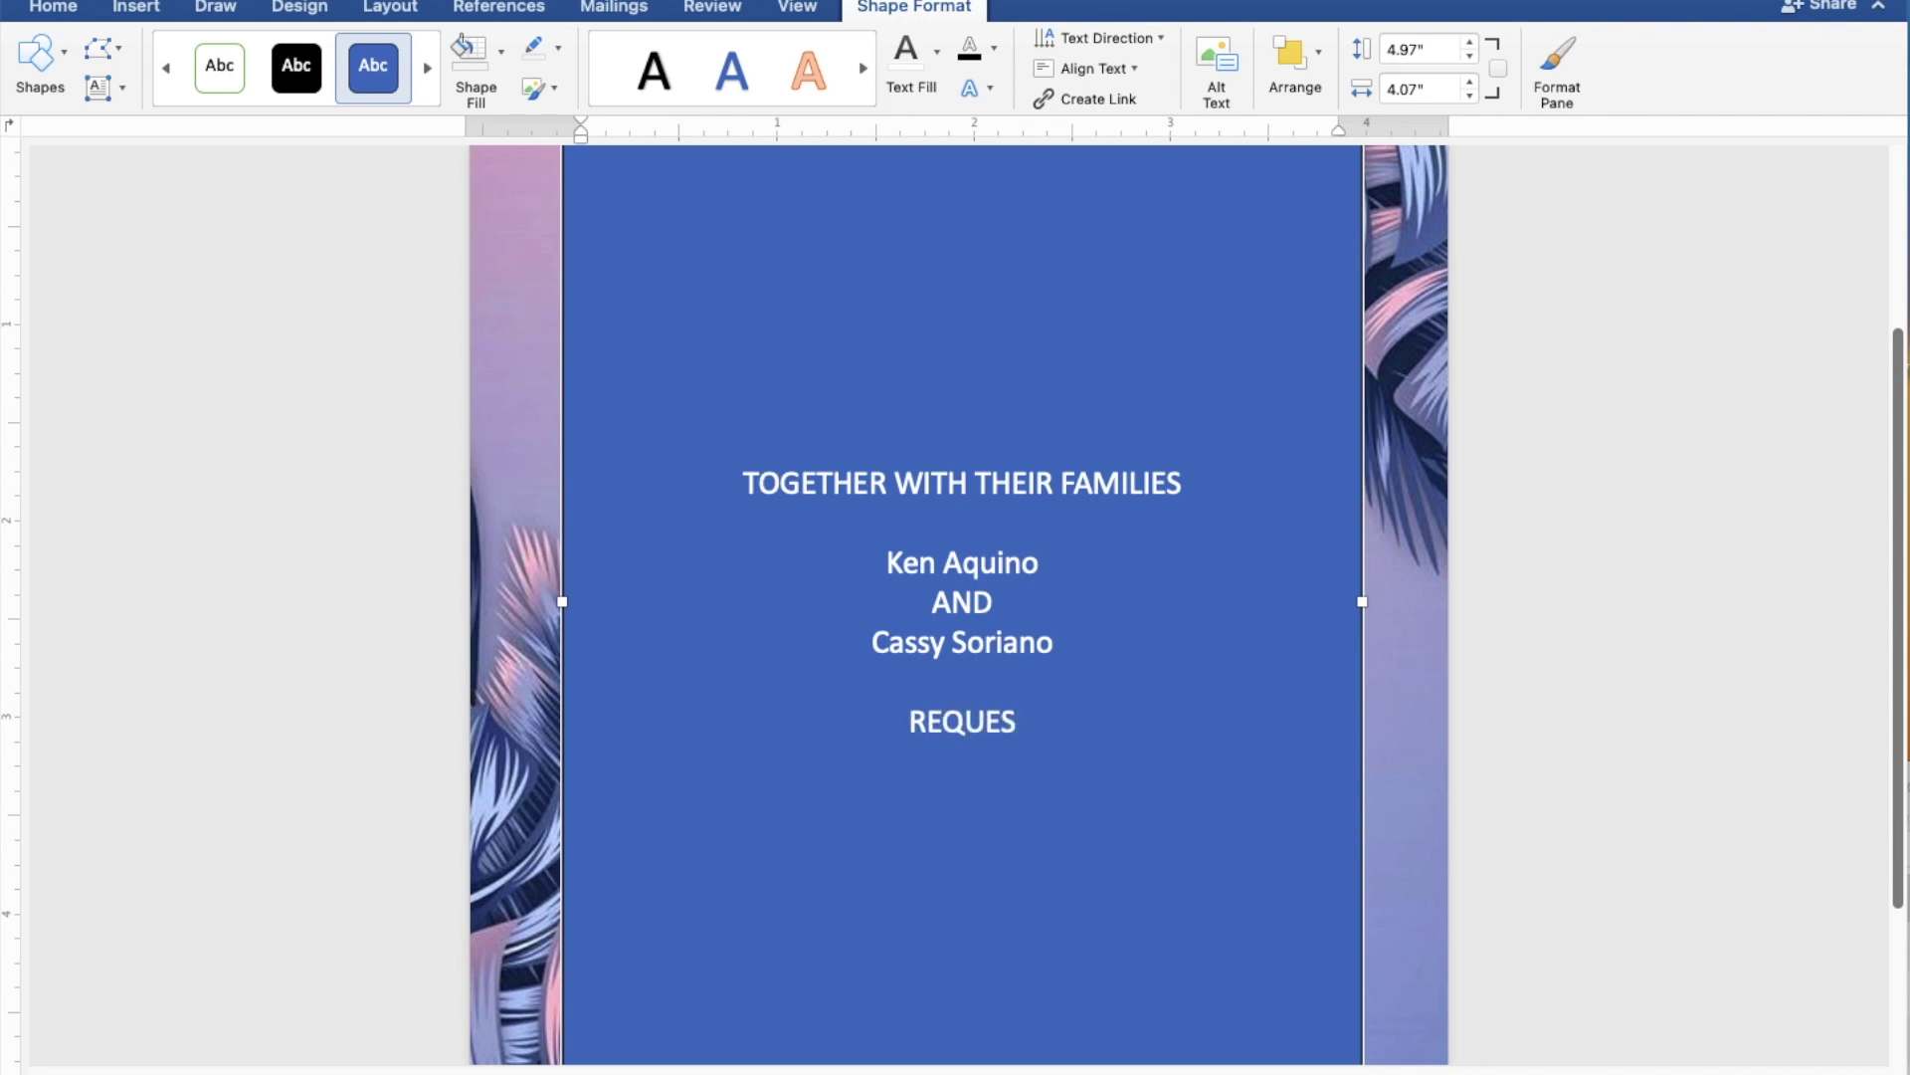
pyautogui.write('T T')
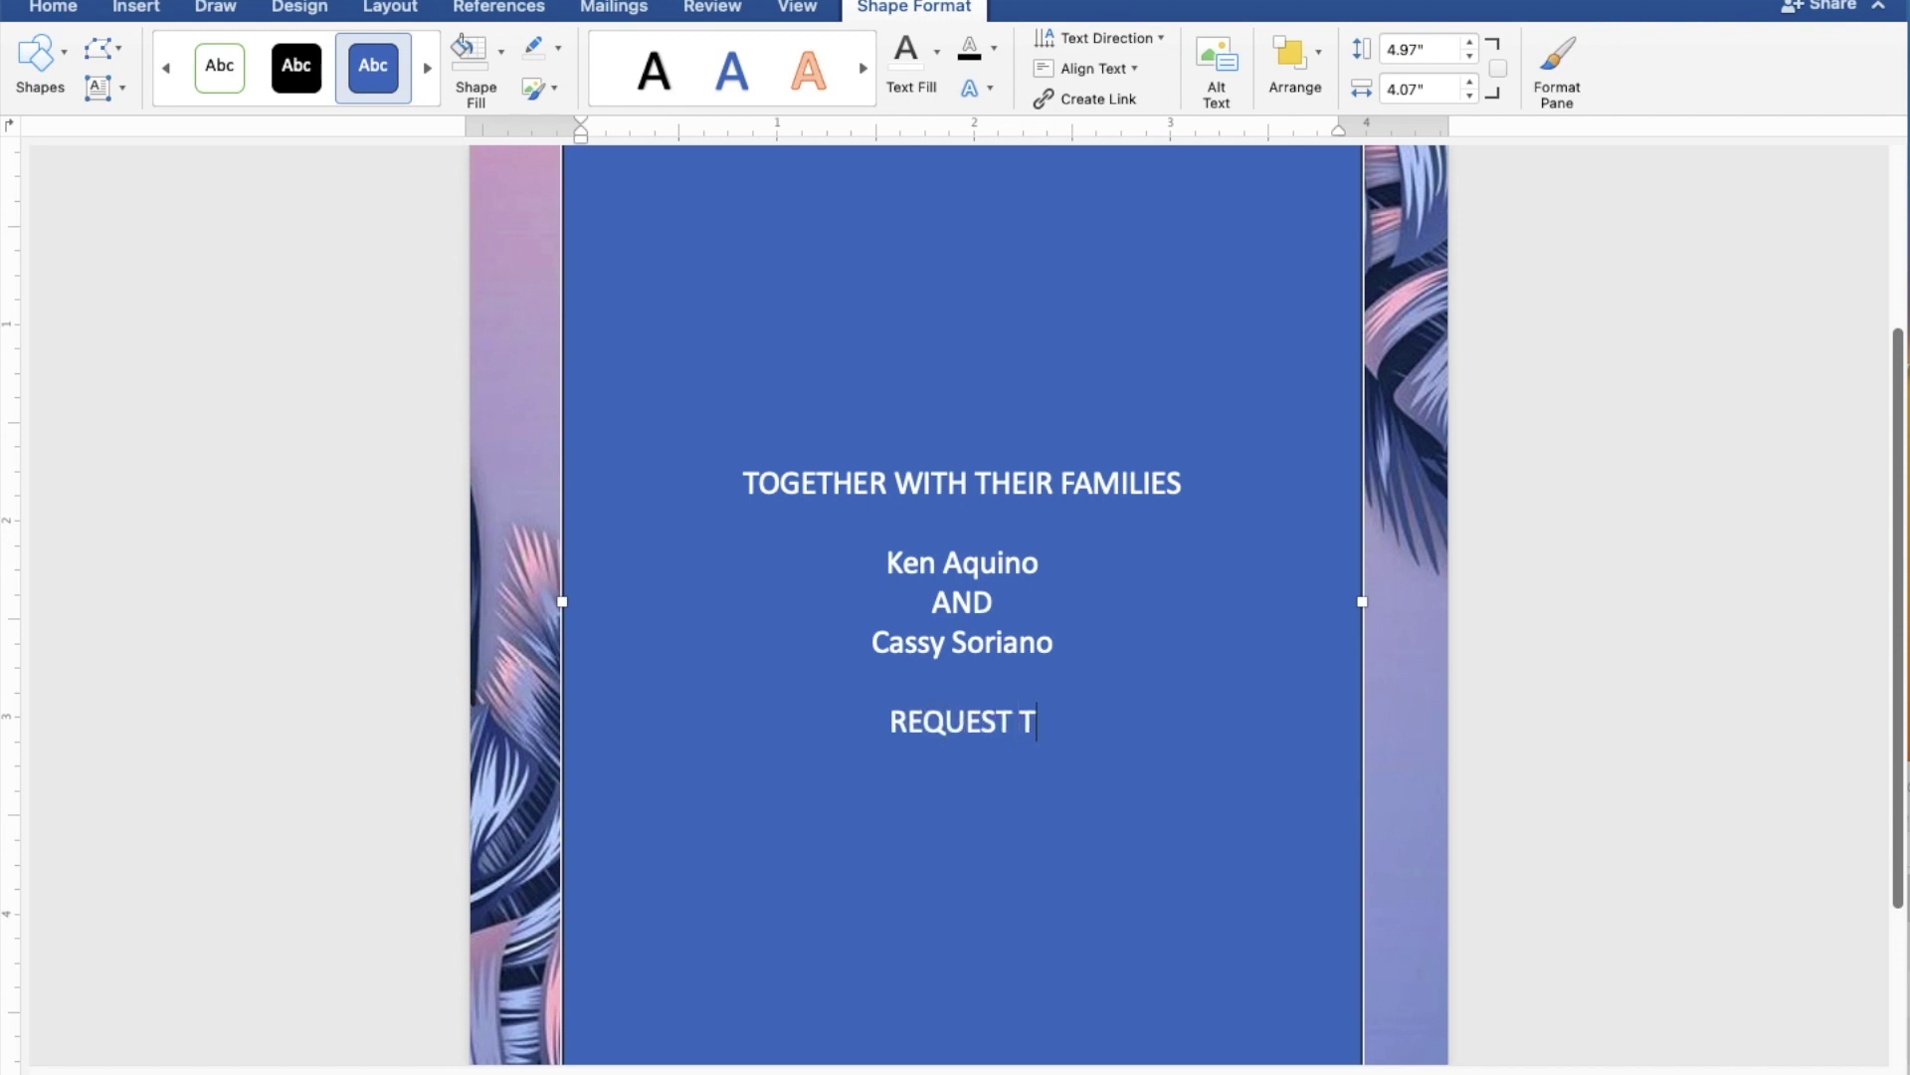
pyautogui.write('HE ')
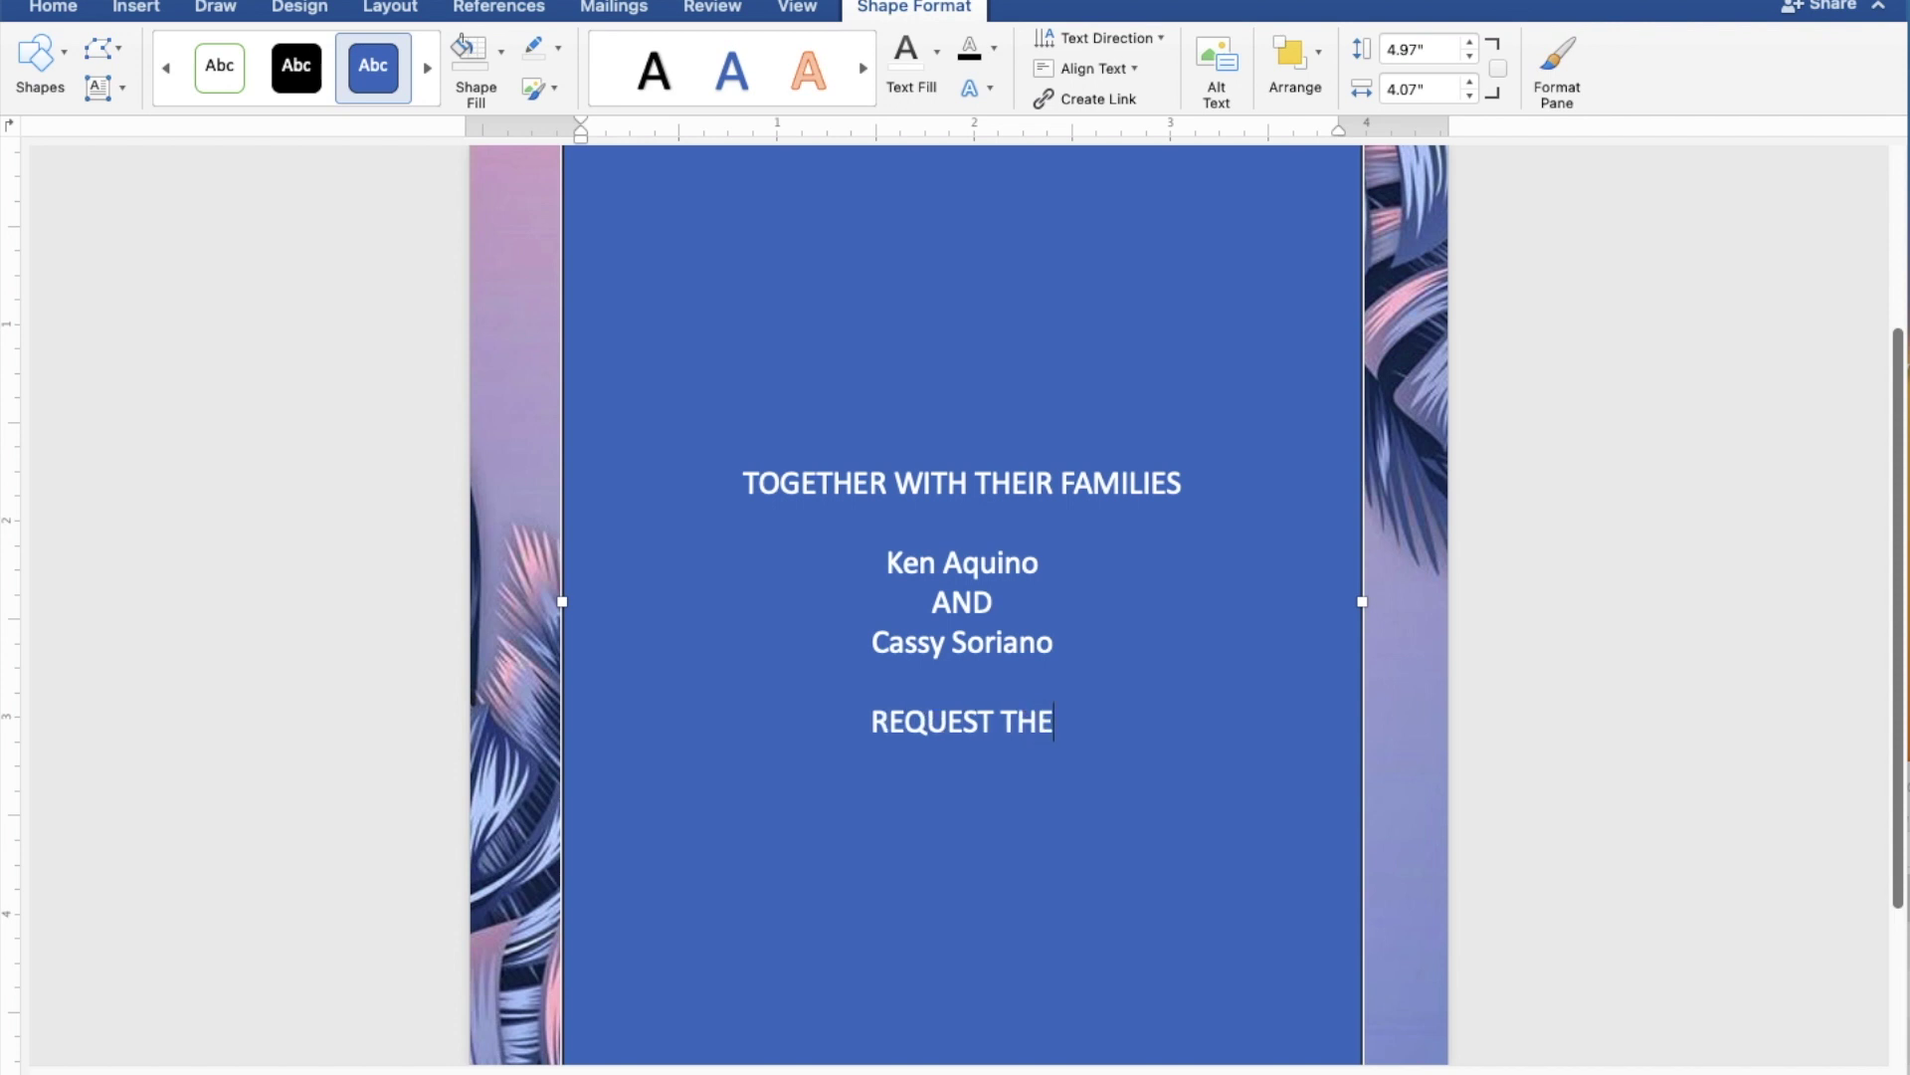
pyautogui.write('PLEASURE OF Y')
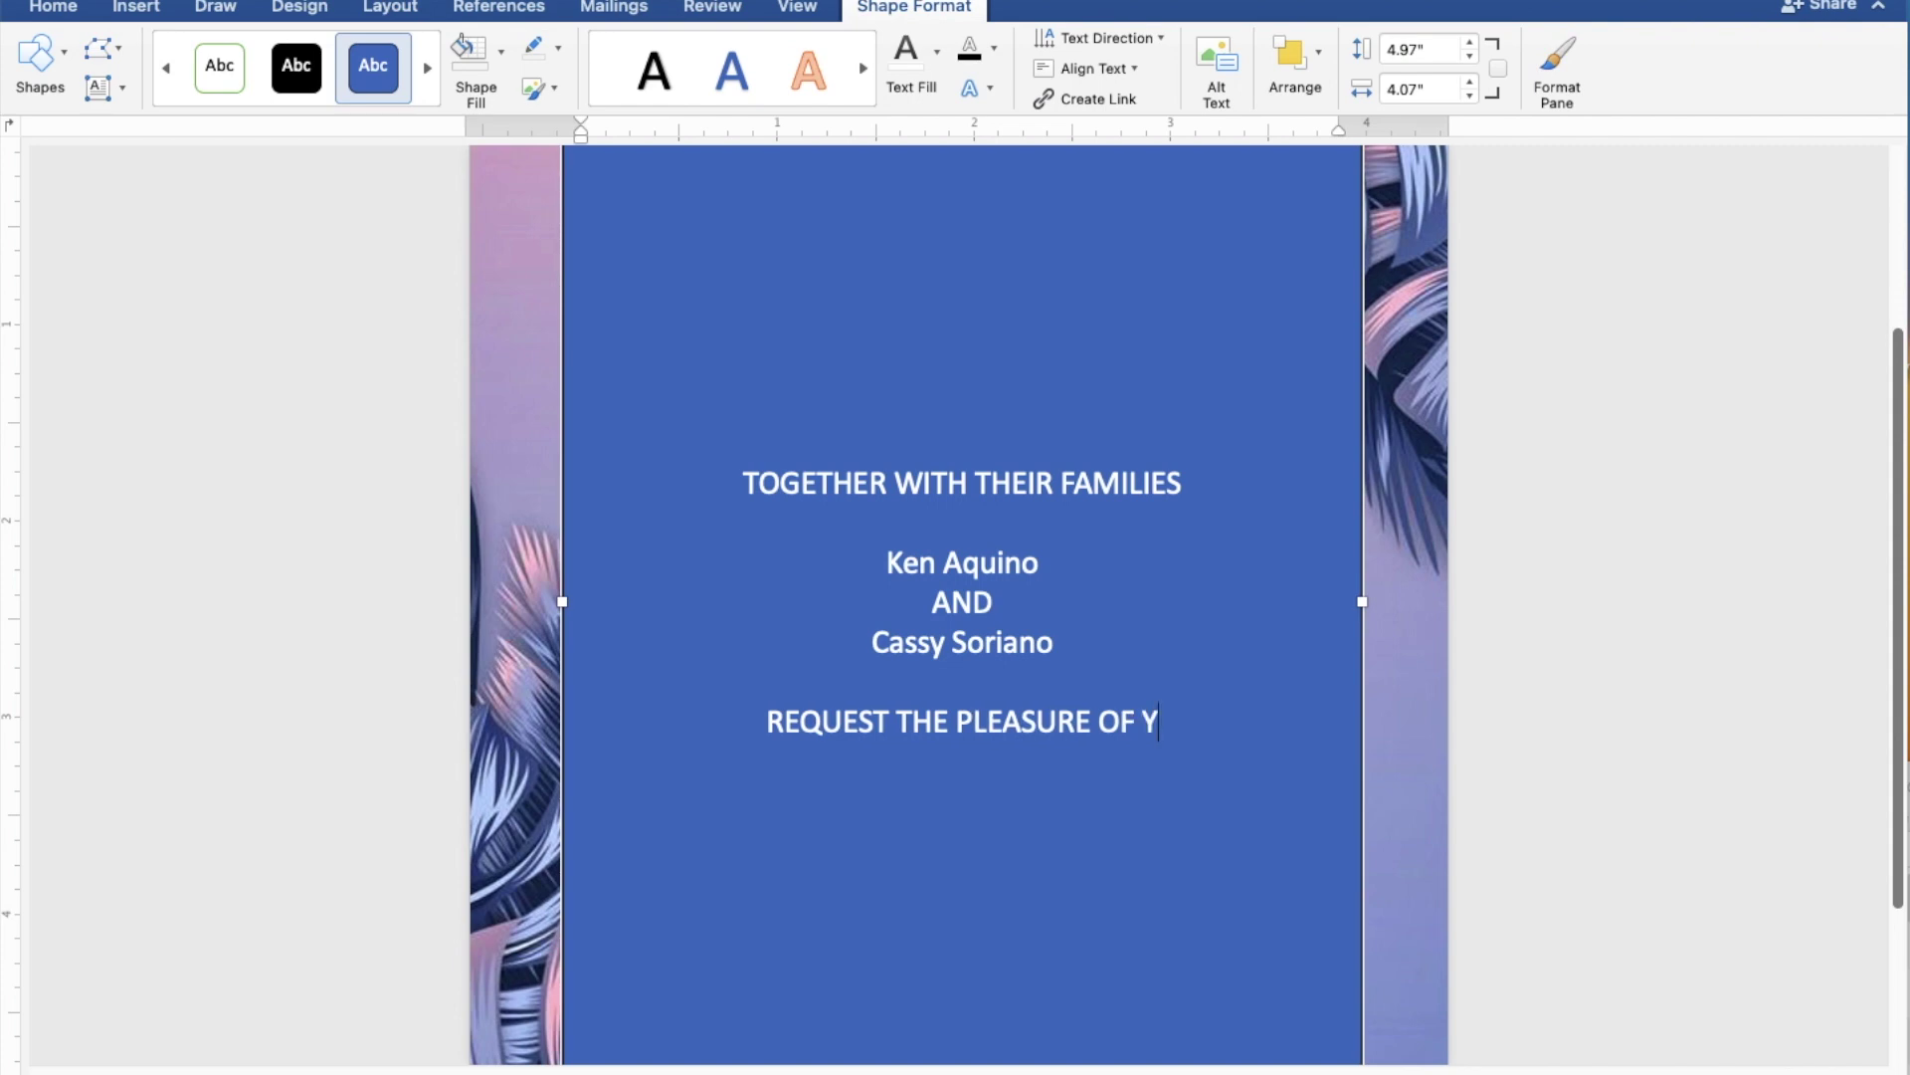
pyautogui.write('OU')
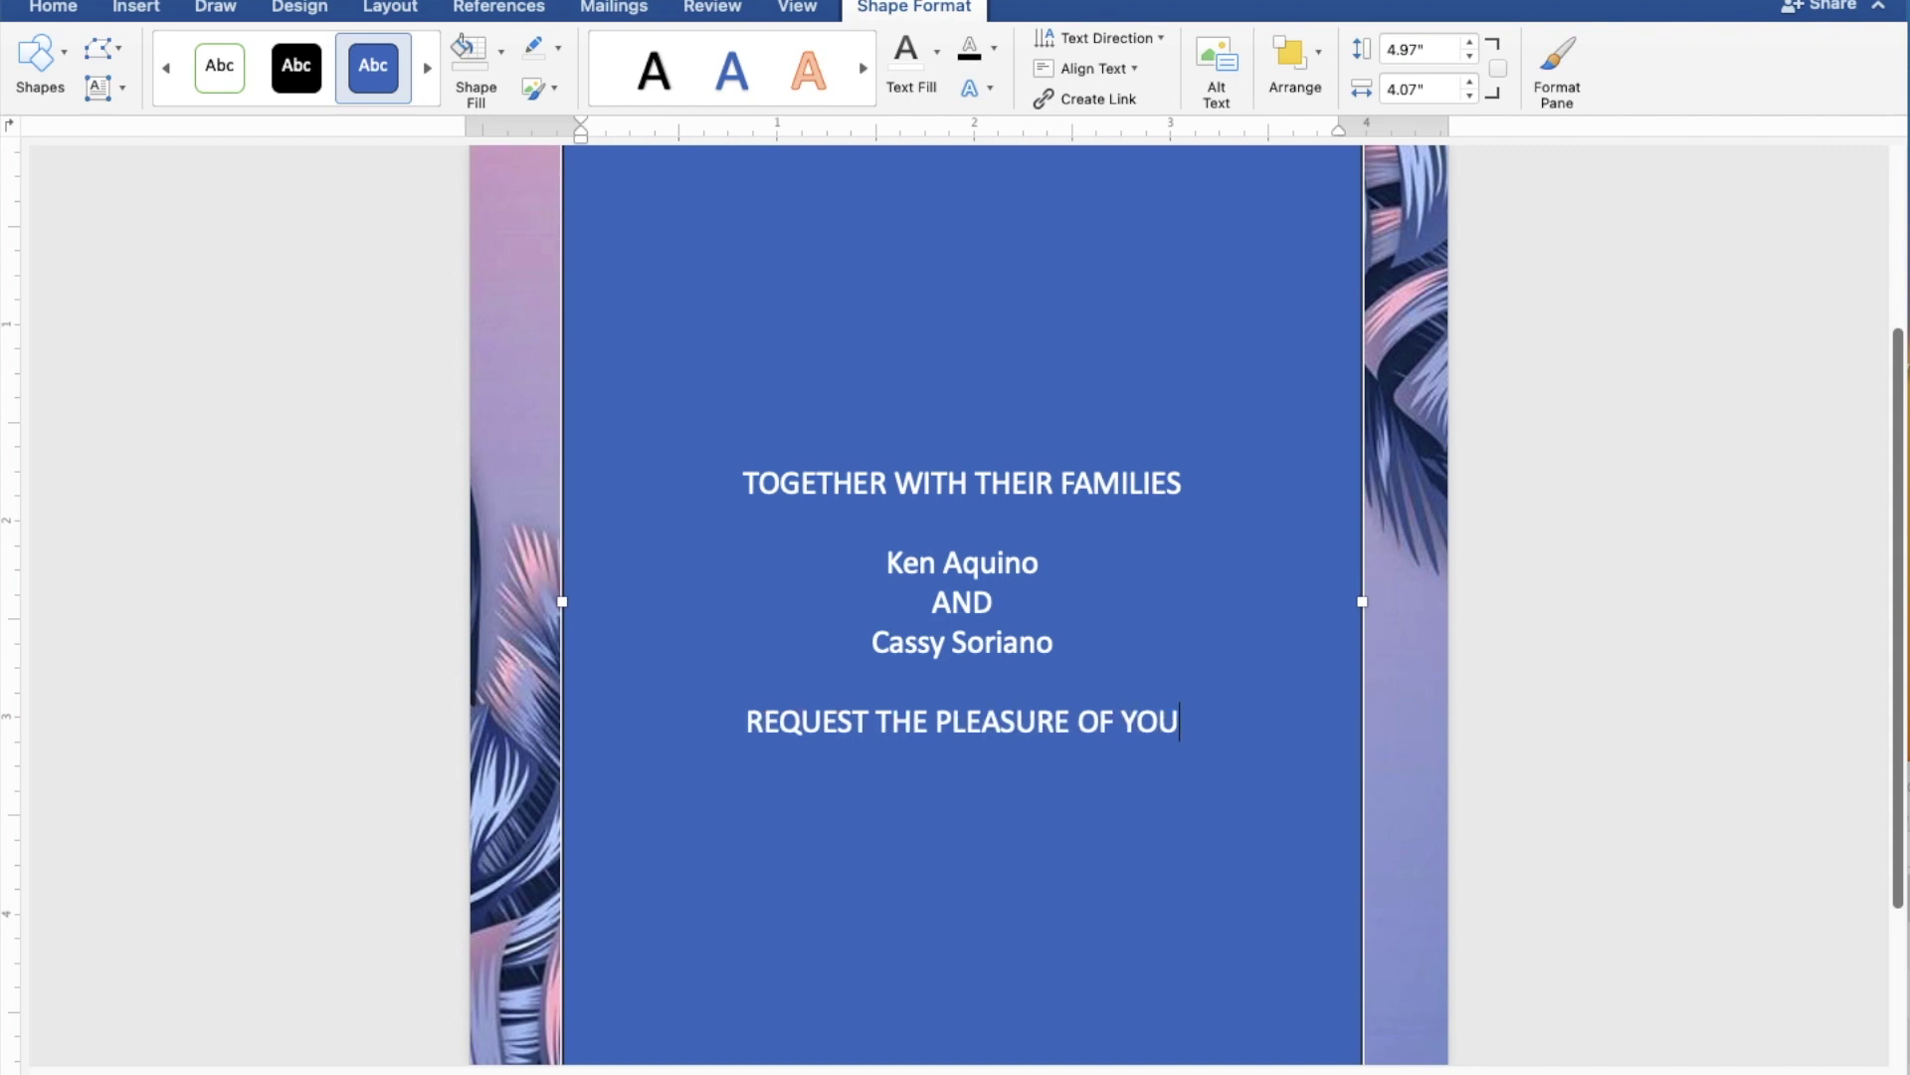
pyautogui.write('R PRES')
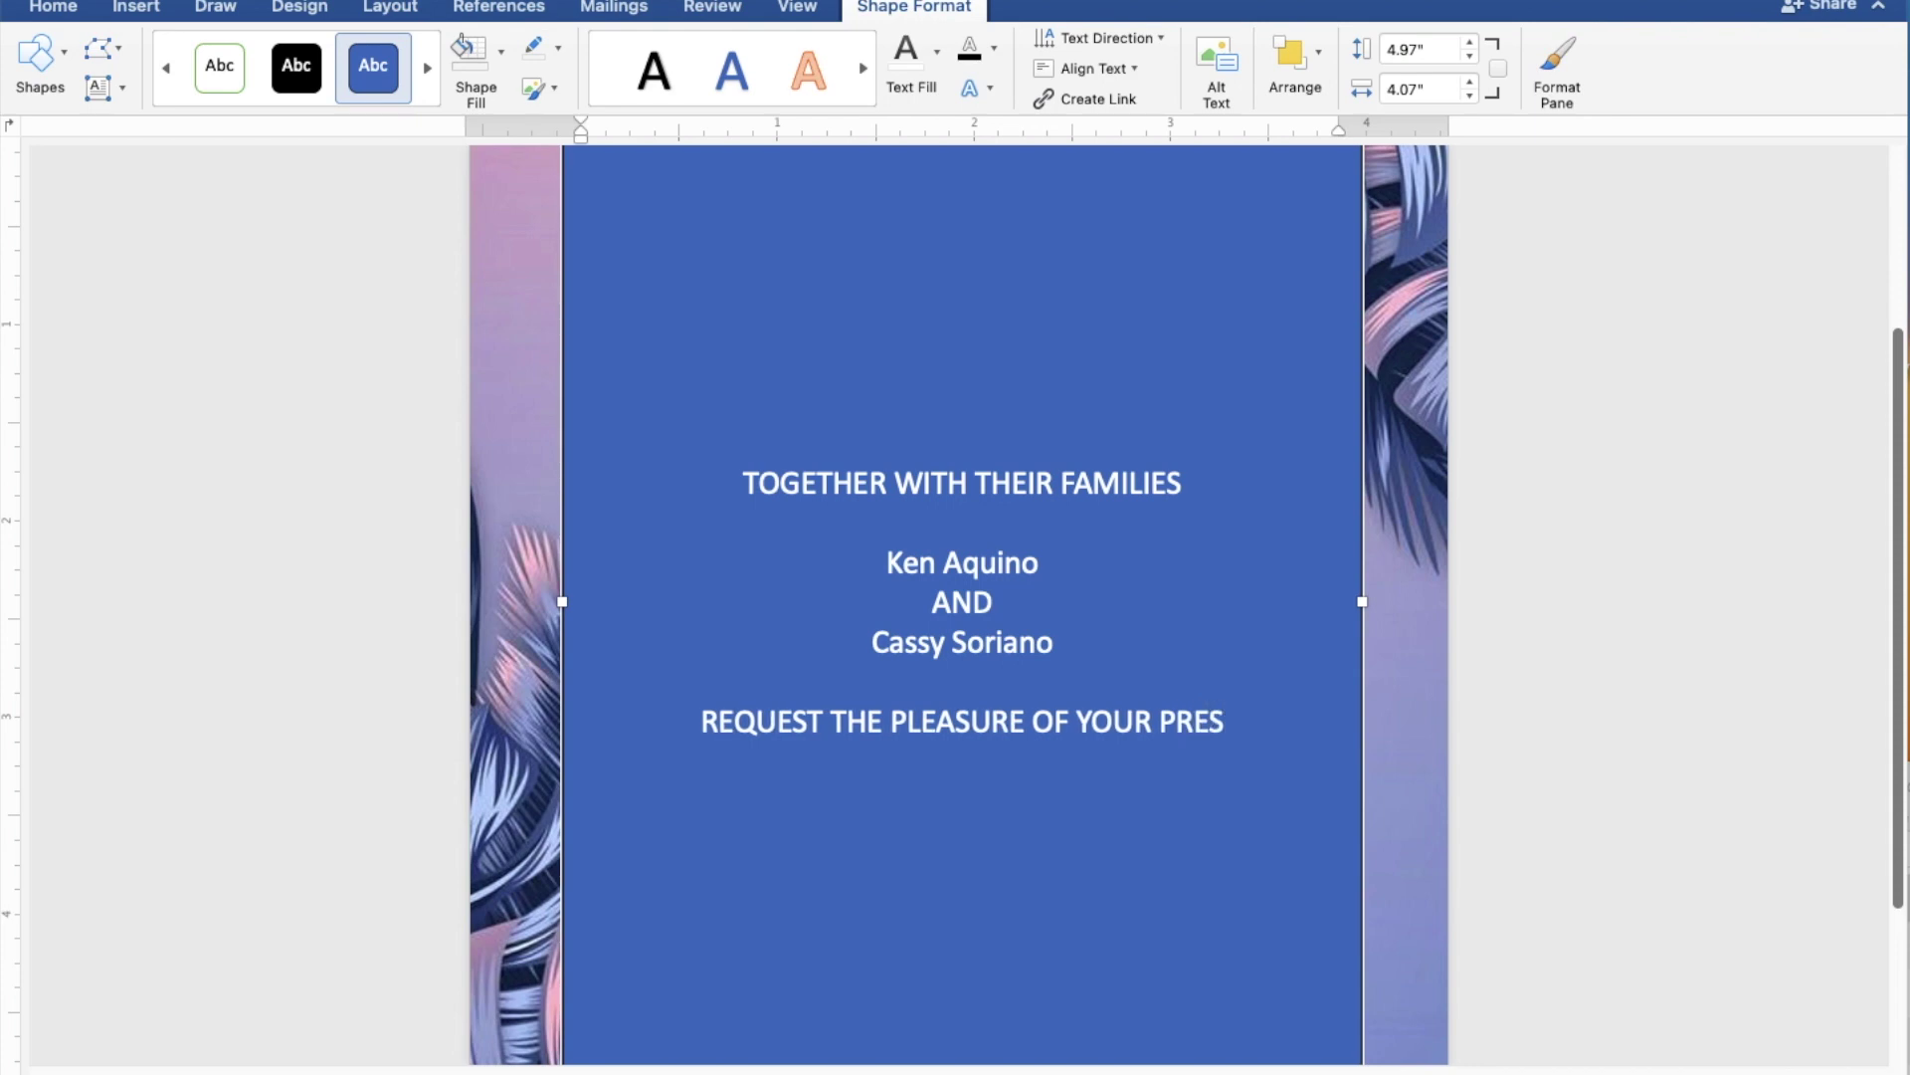
pyautogui.write('ENCE')
pyautogui.press('Return')
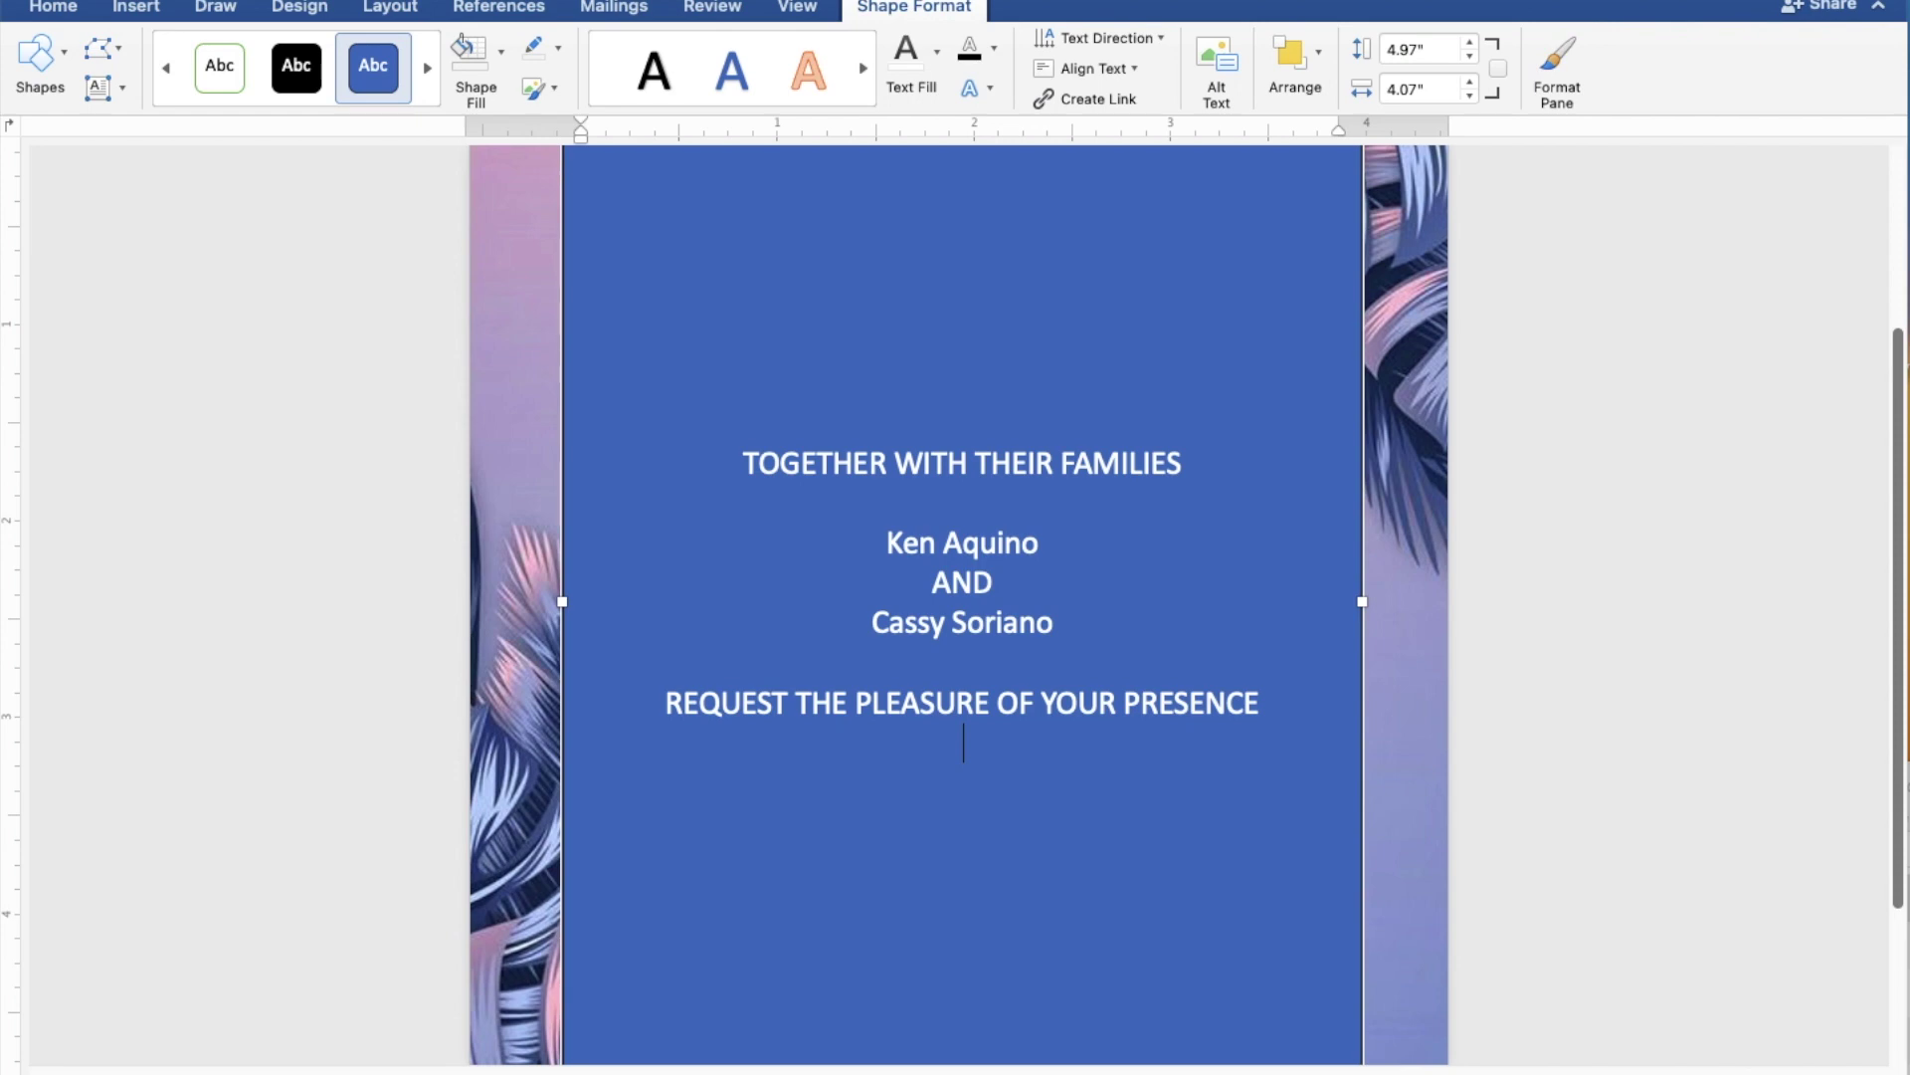
pyautogui.write('AS ')
pyautogui.write('THEY JOYF')
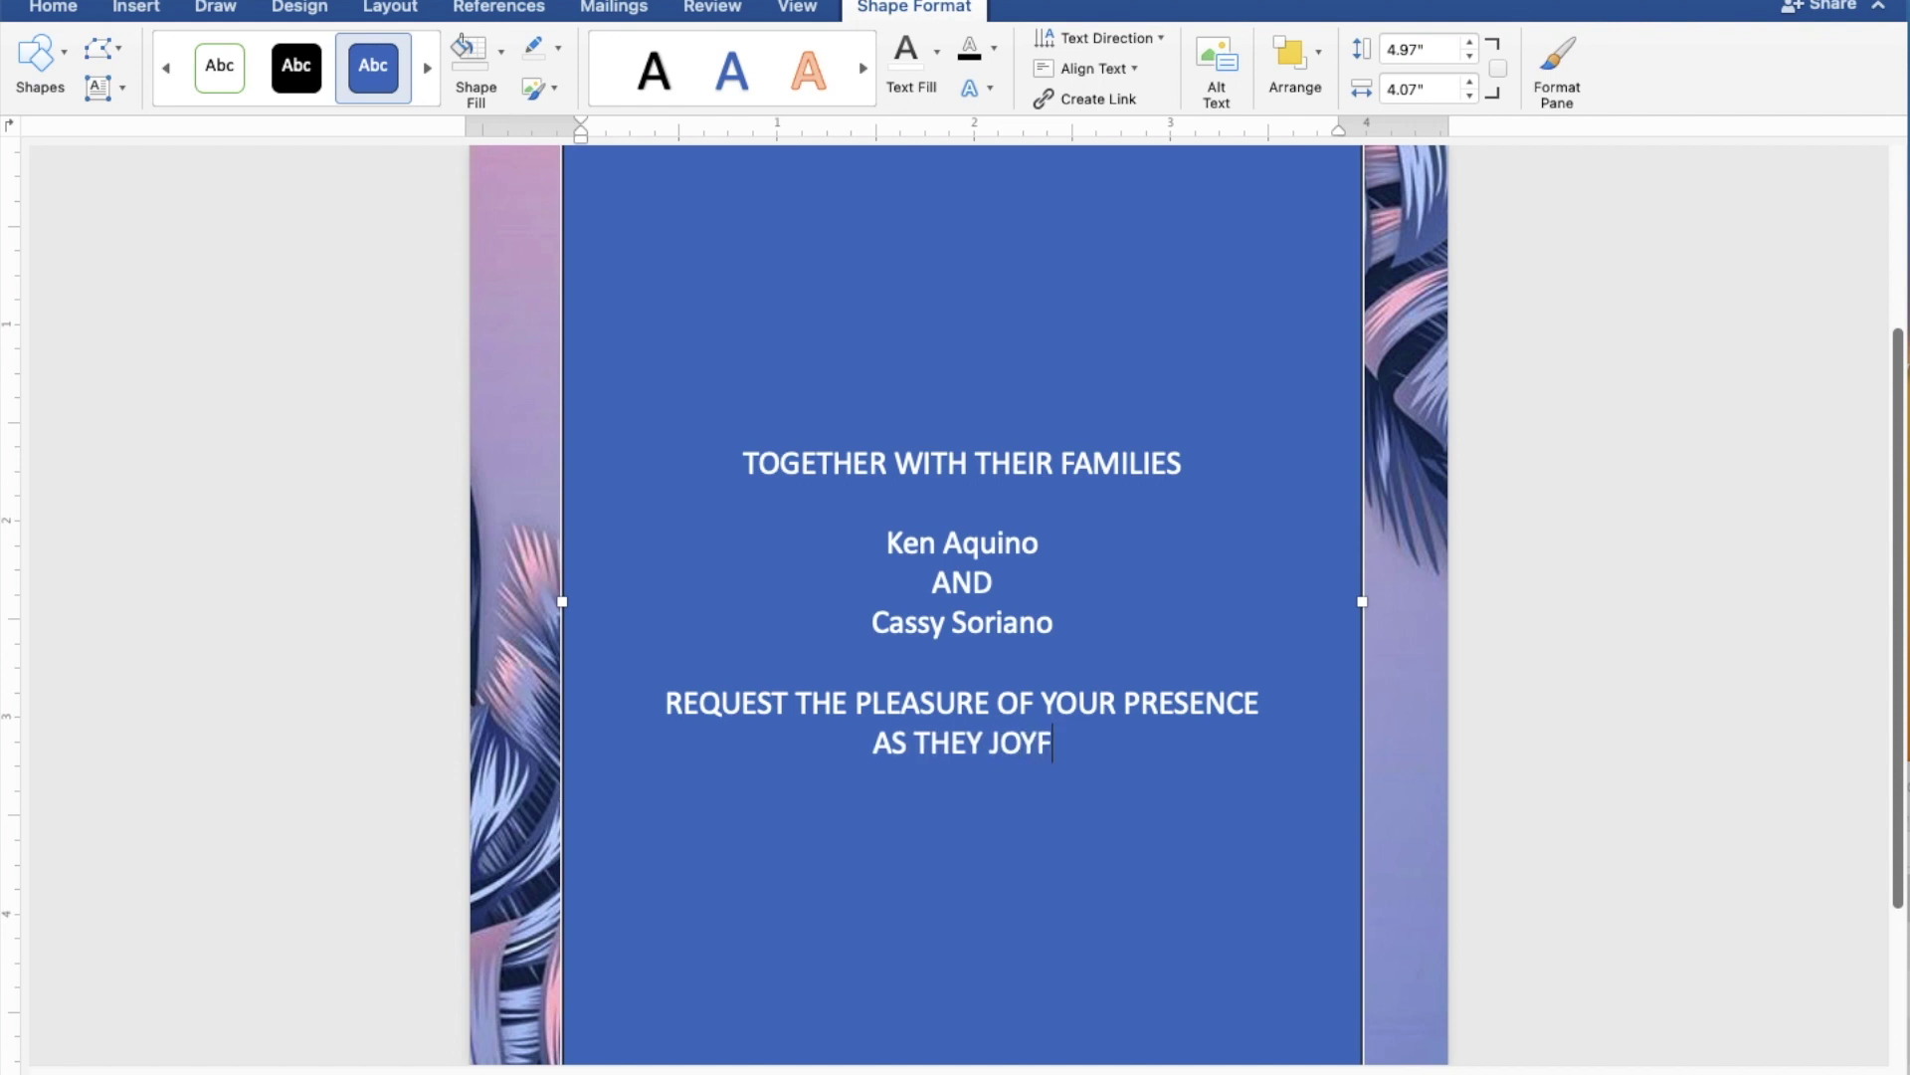
pyautogui.write('UL')
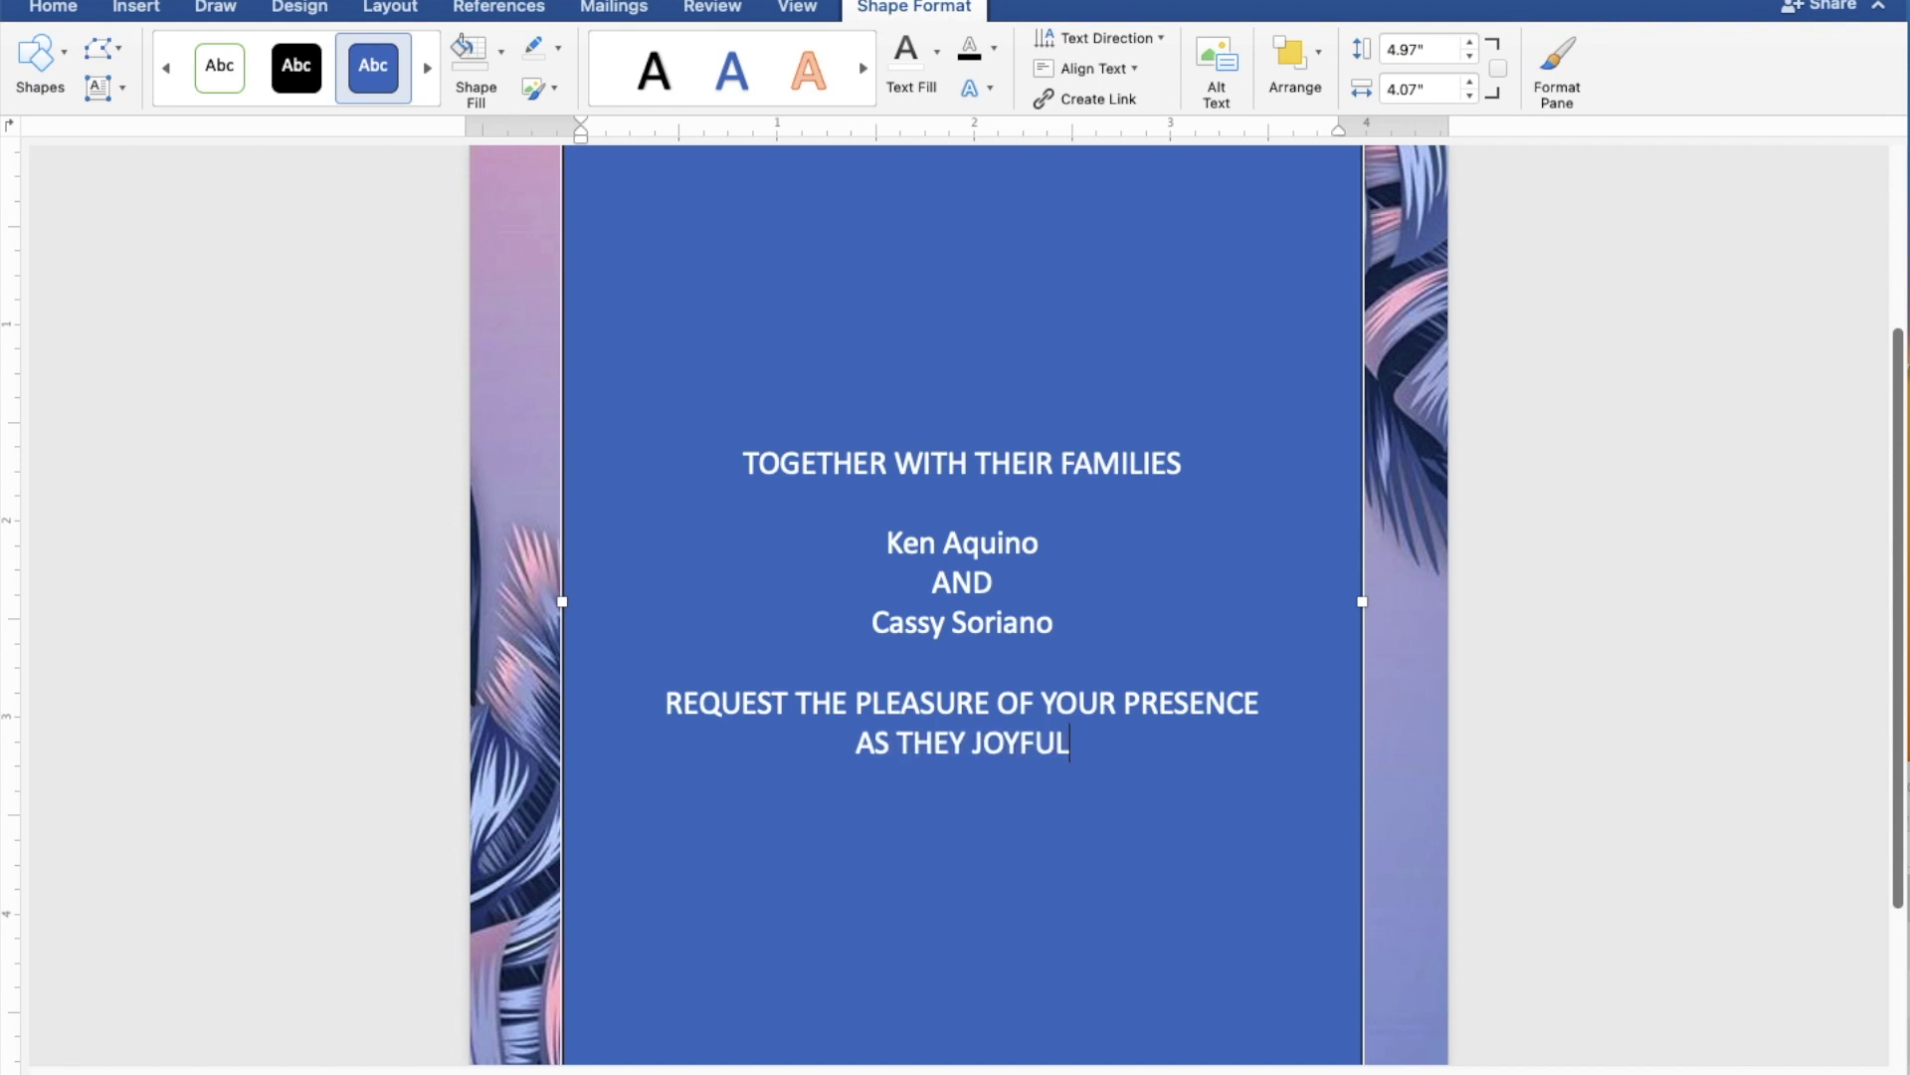
pyautogui.write('LY ')
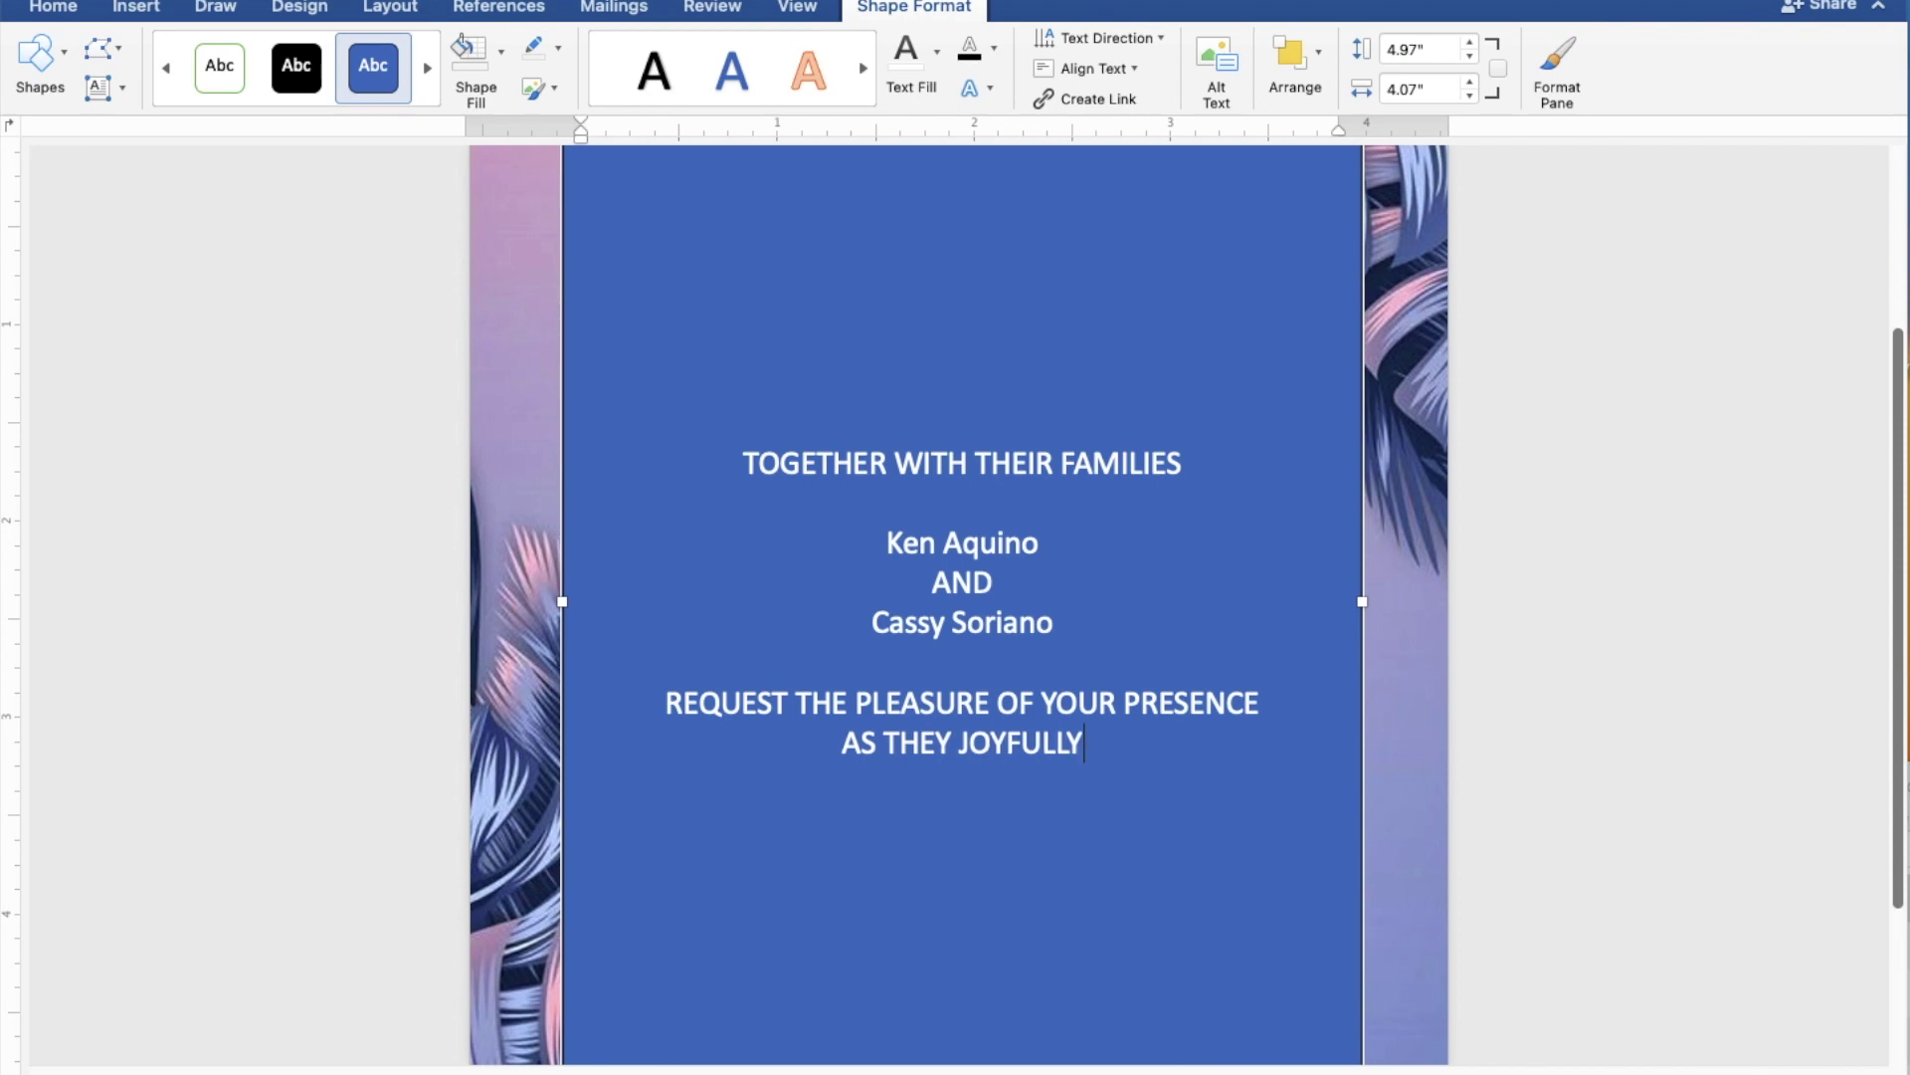
pyautogui.write('UNITE I')
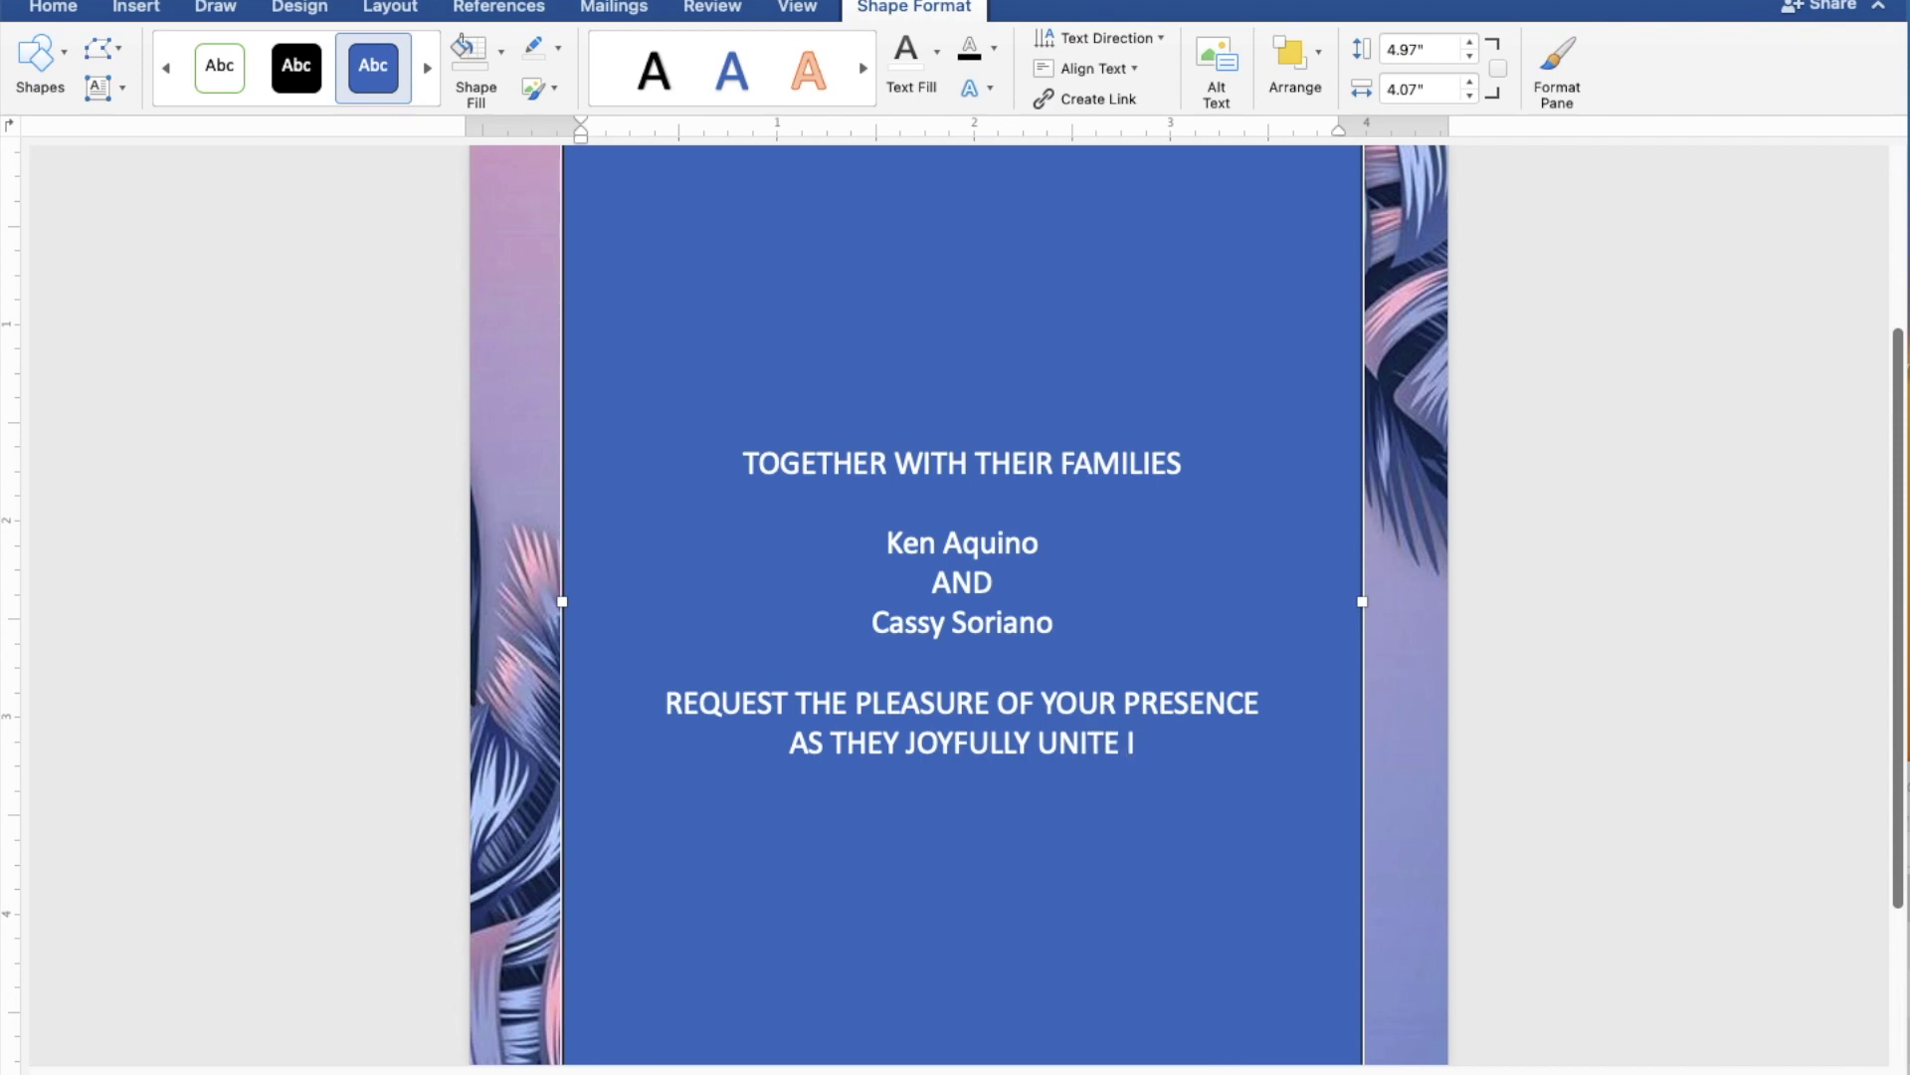
pyautogui.write('N MARRIAGE')
pyautogui.press('Return')
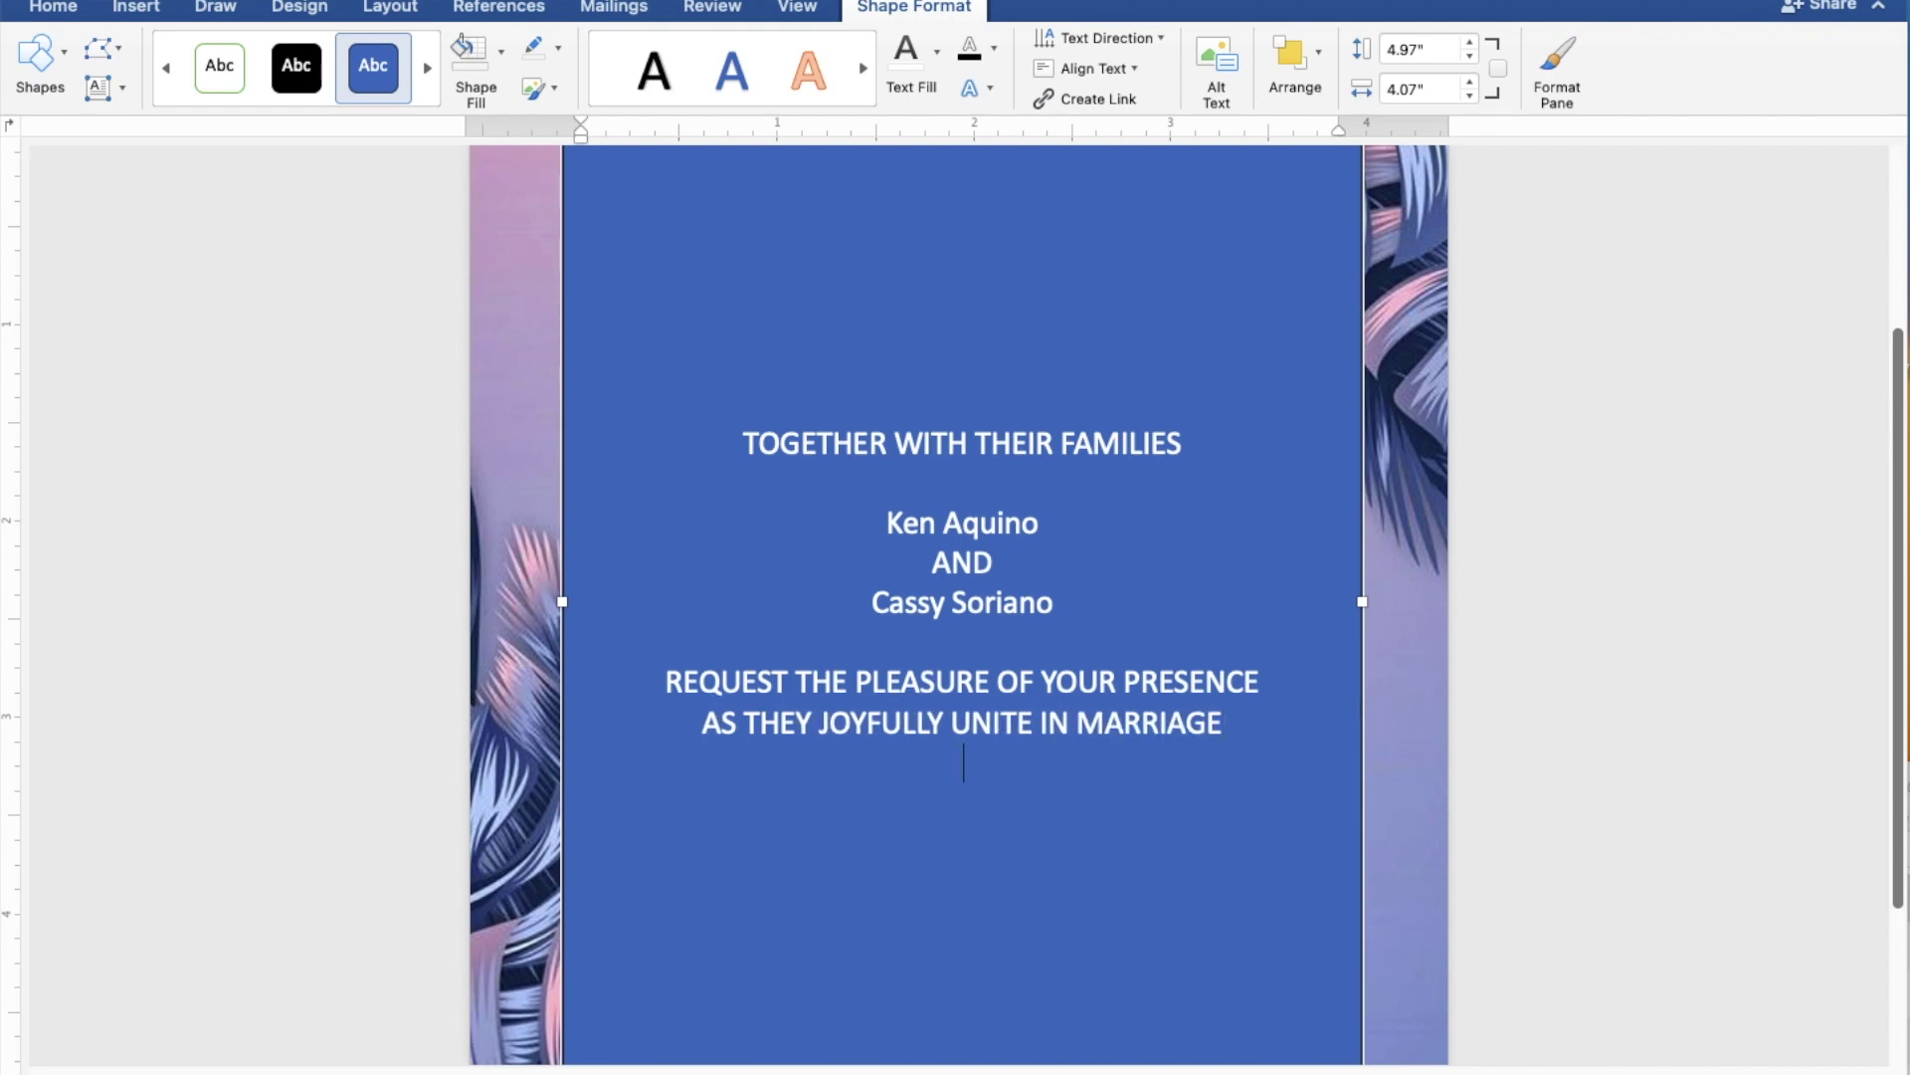
pyautogui.press('Return')
# Step: Type 'SUNDAY', 'JULY 30, 2023' and '10:00 IN THE MORNING' on separate lines
pyautogui.write('S')
pyautogui.write('UNDAY')
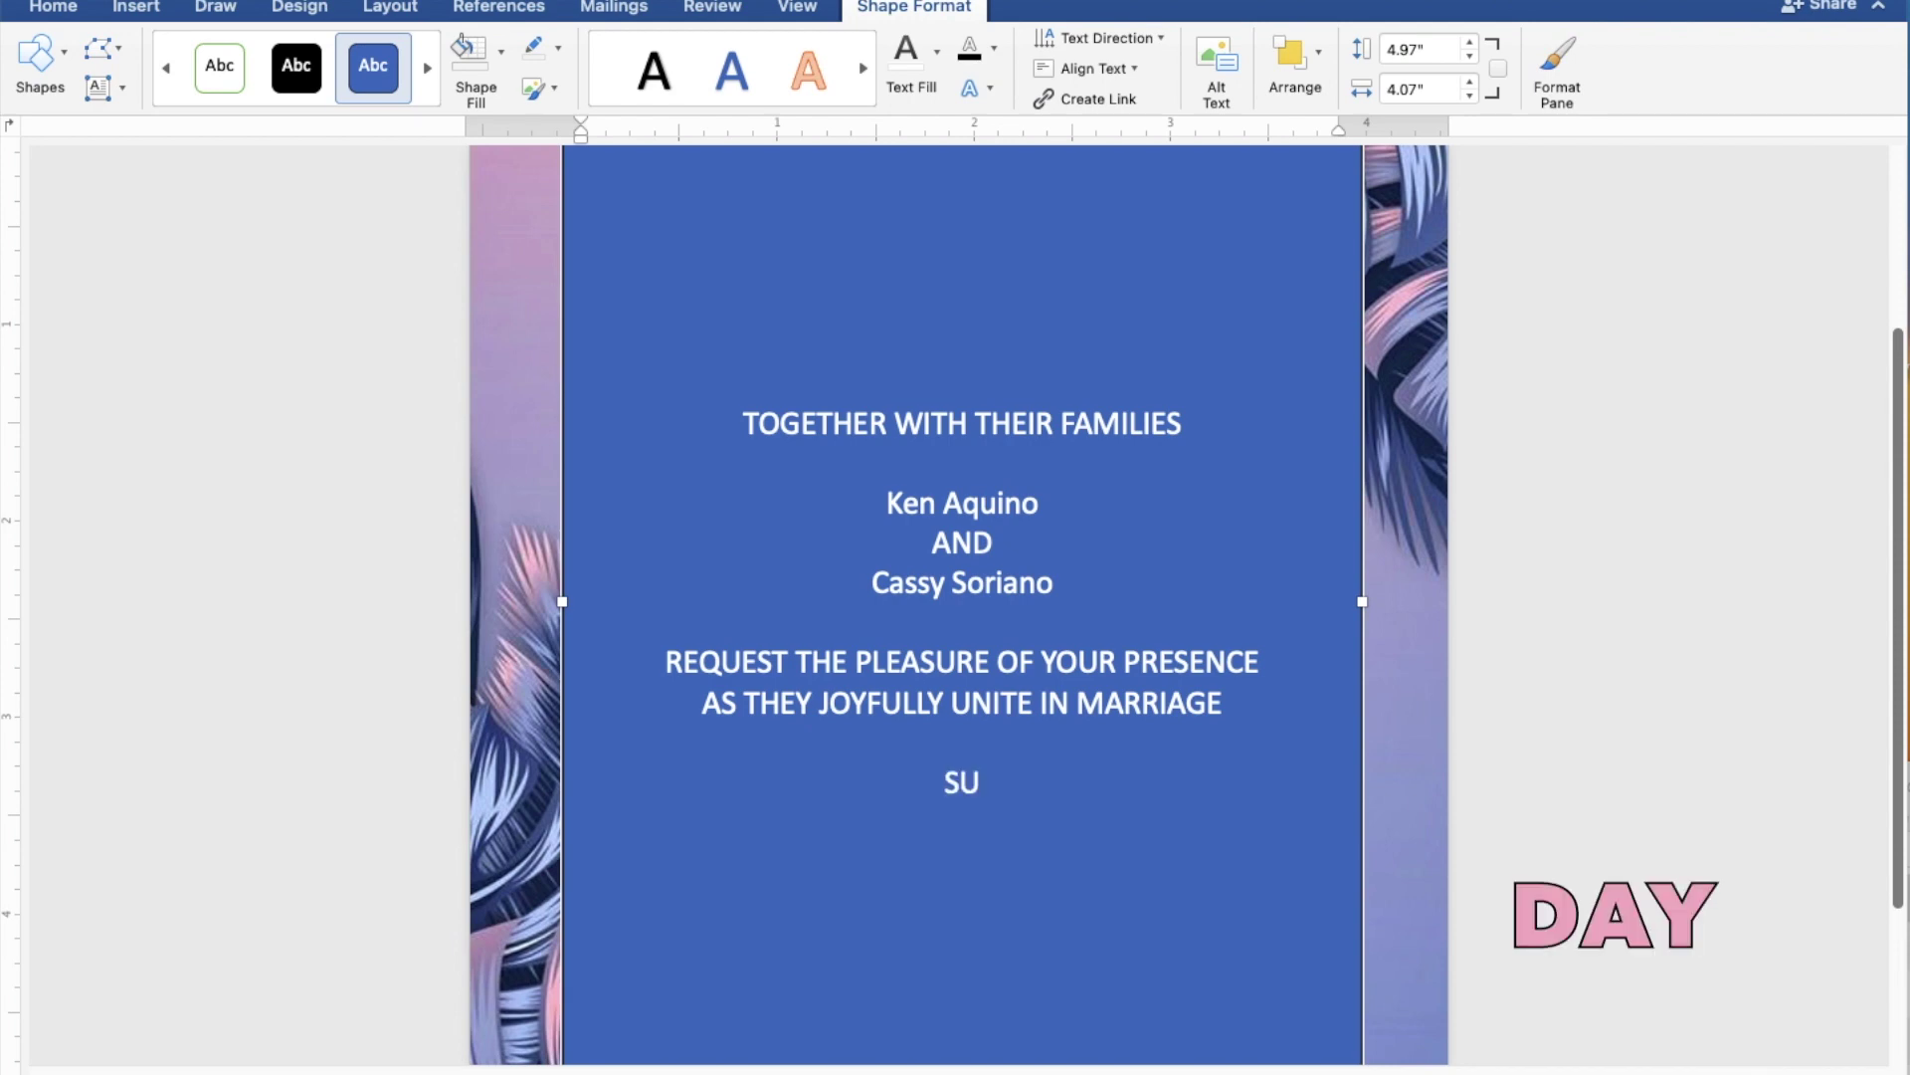
pyautogui.press('Return')
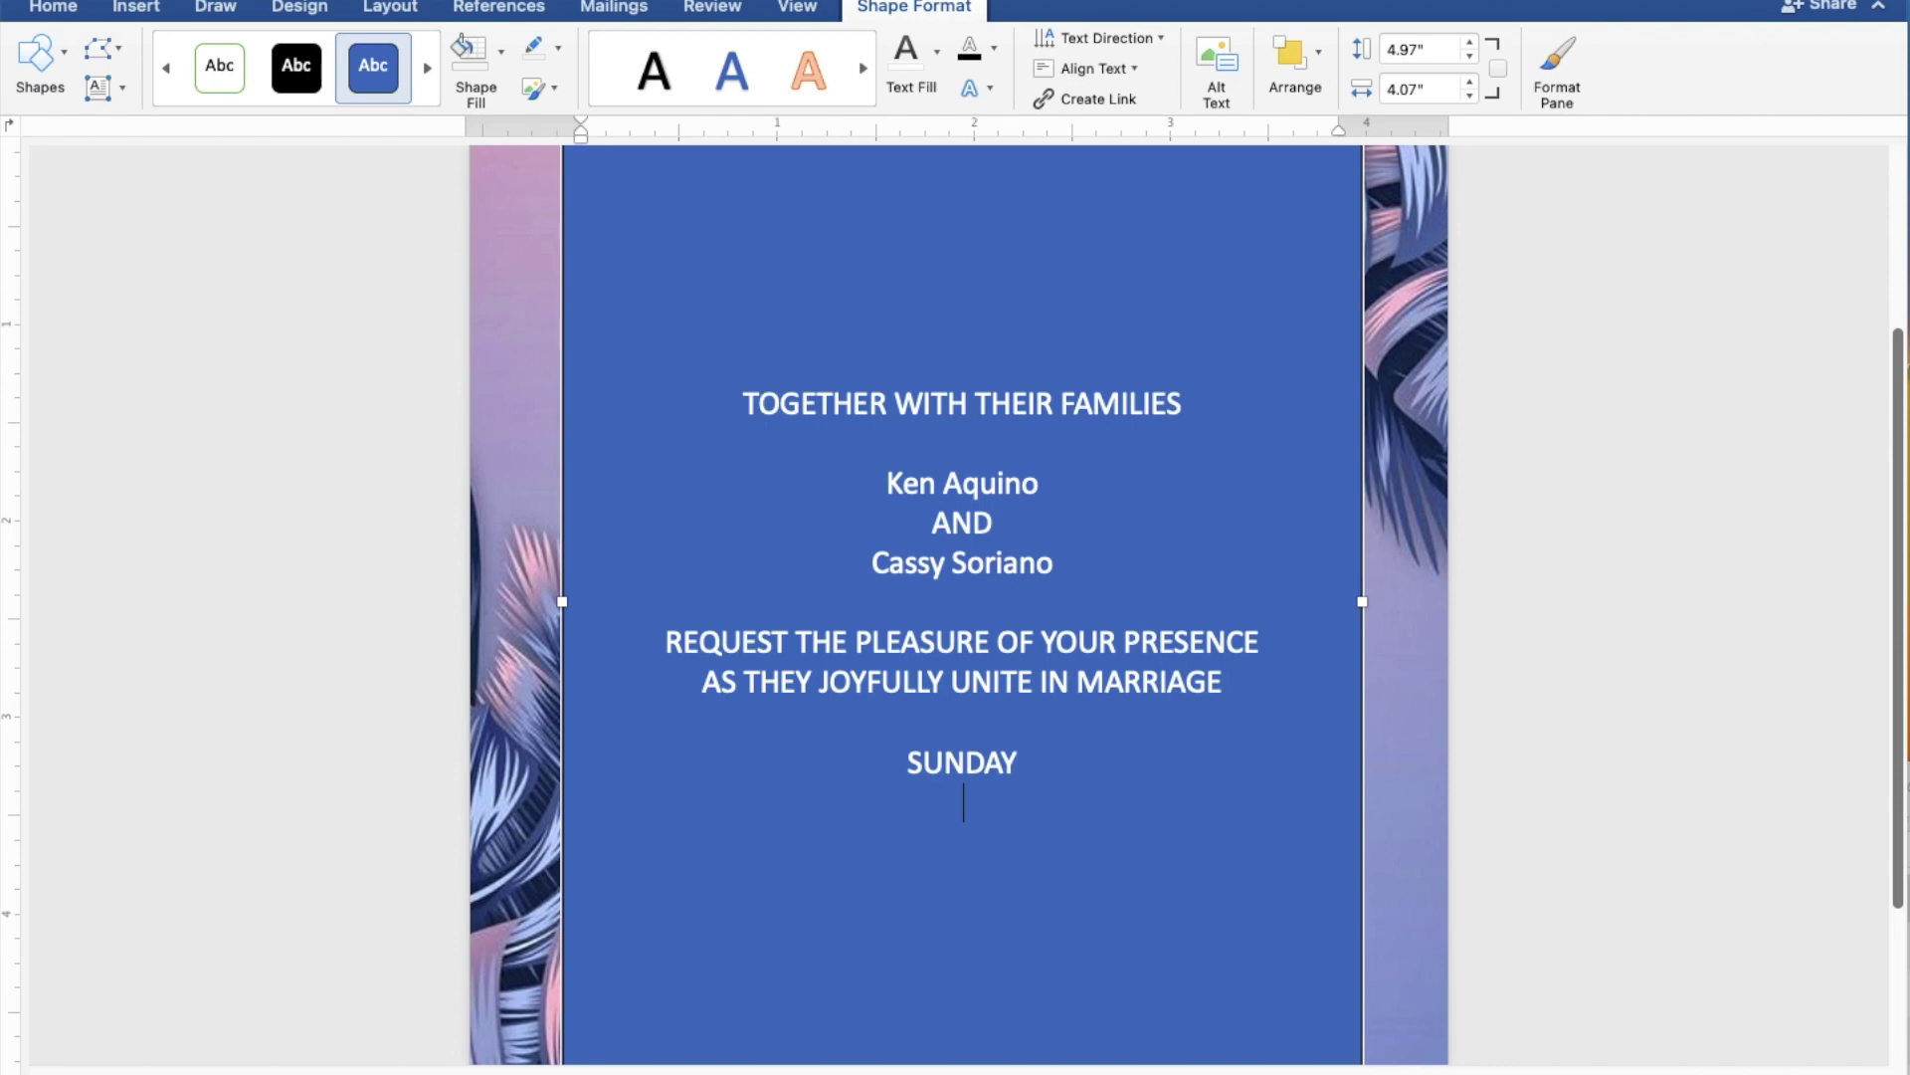
pyautogui.write('J')
pyautogui.write('ULY ')
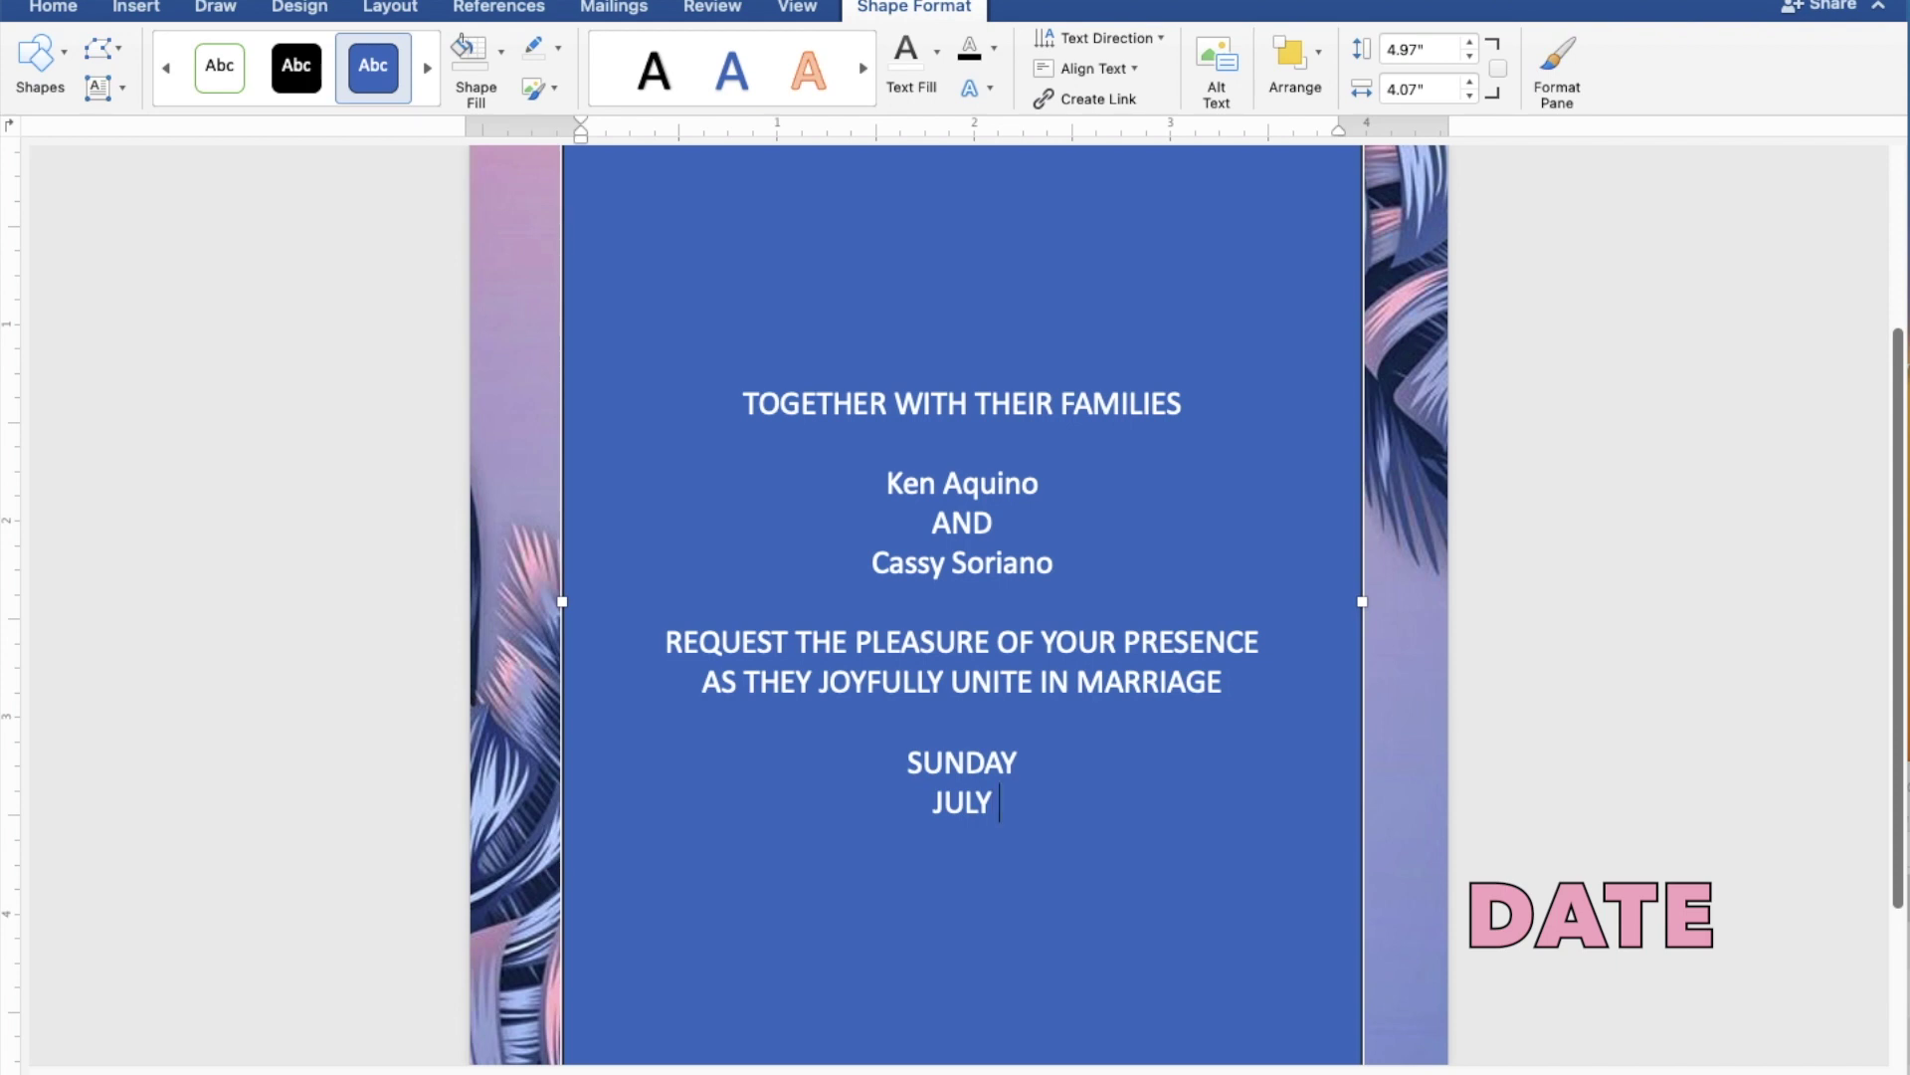
pyautogui.write('30,')
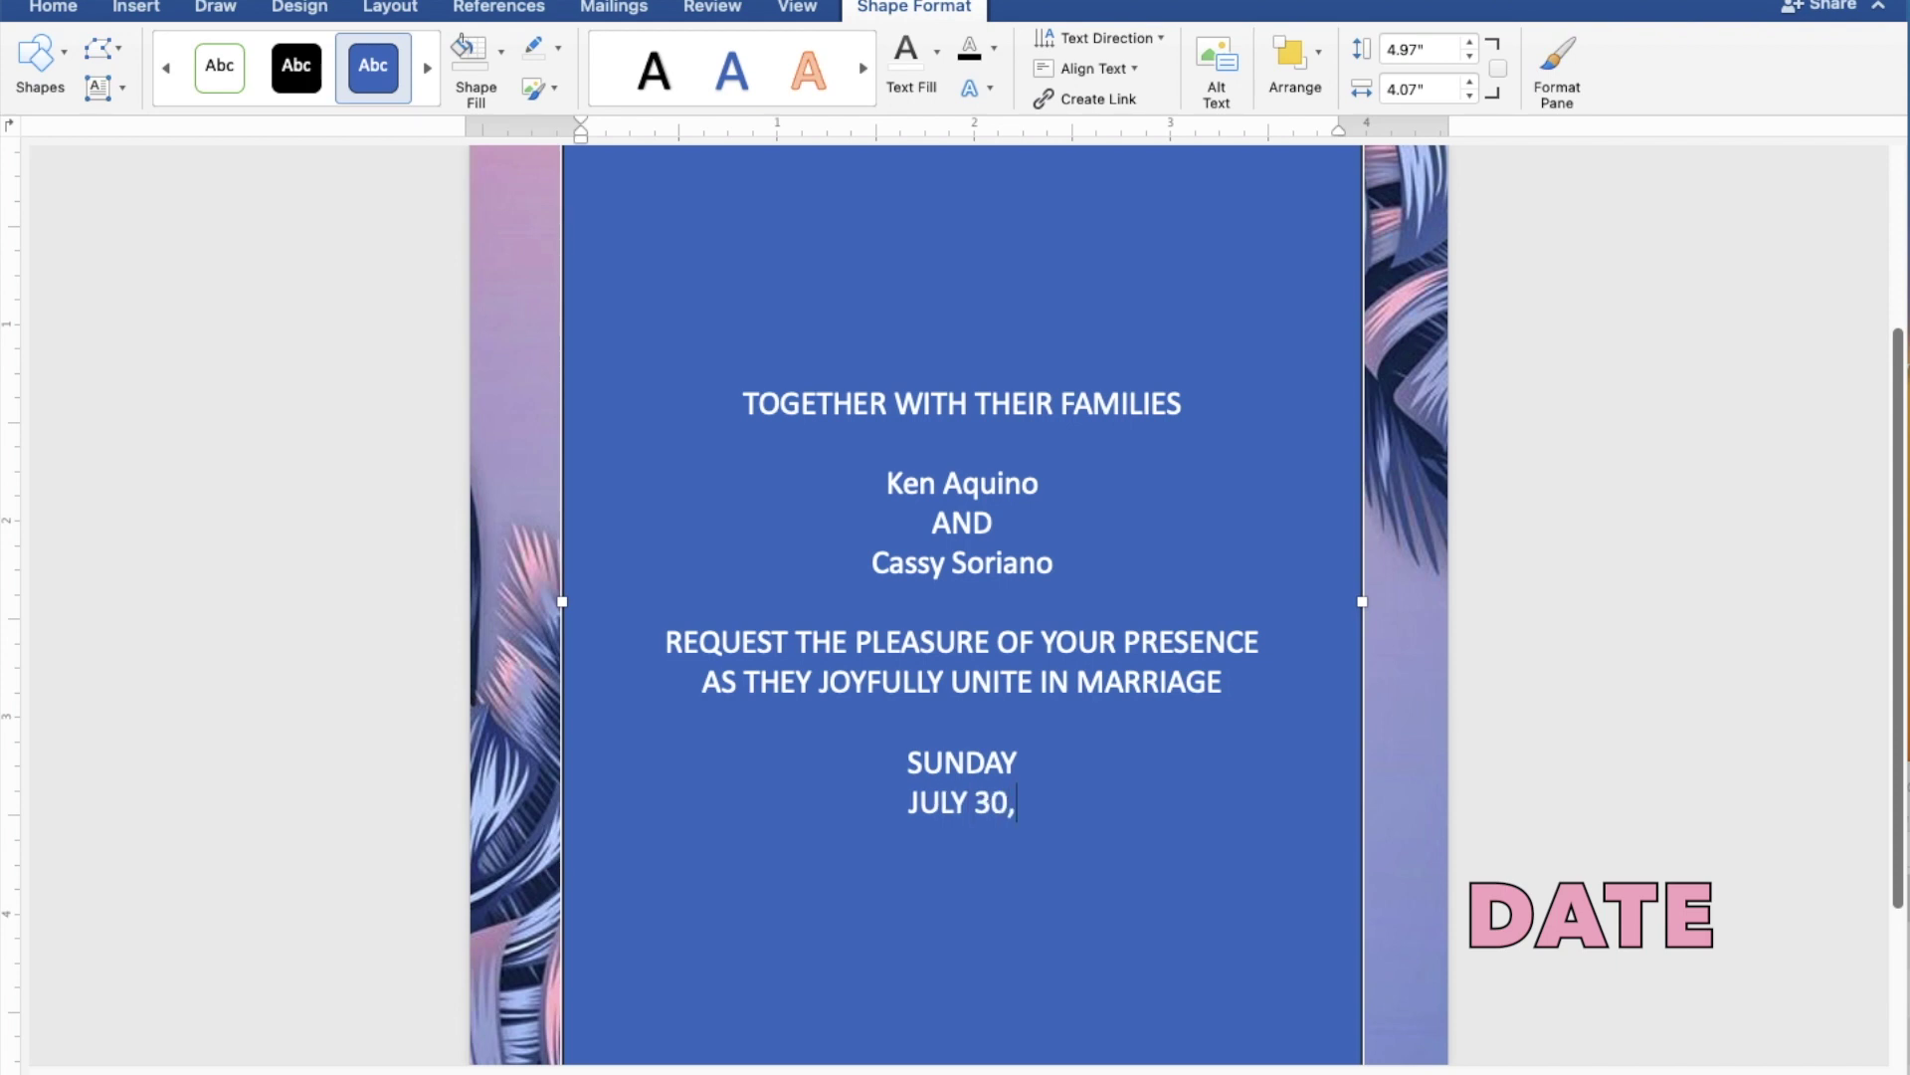
pyautogui.write(' 20')
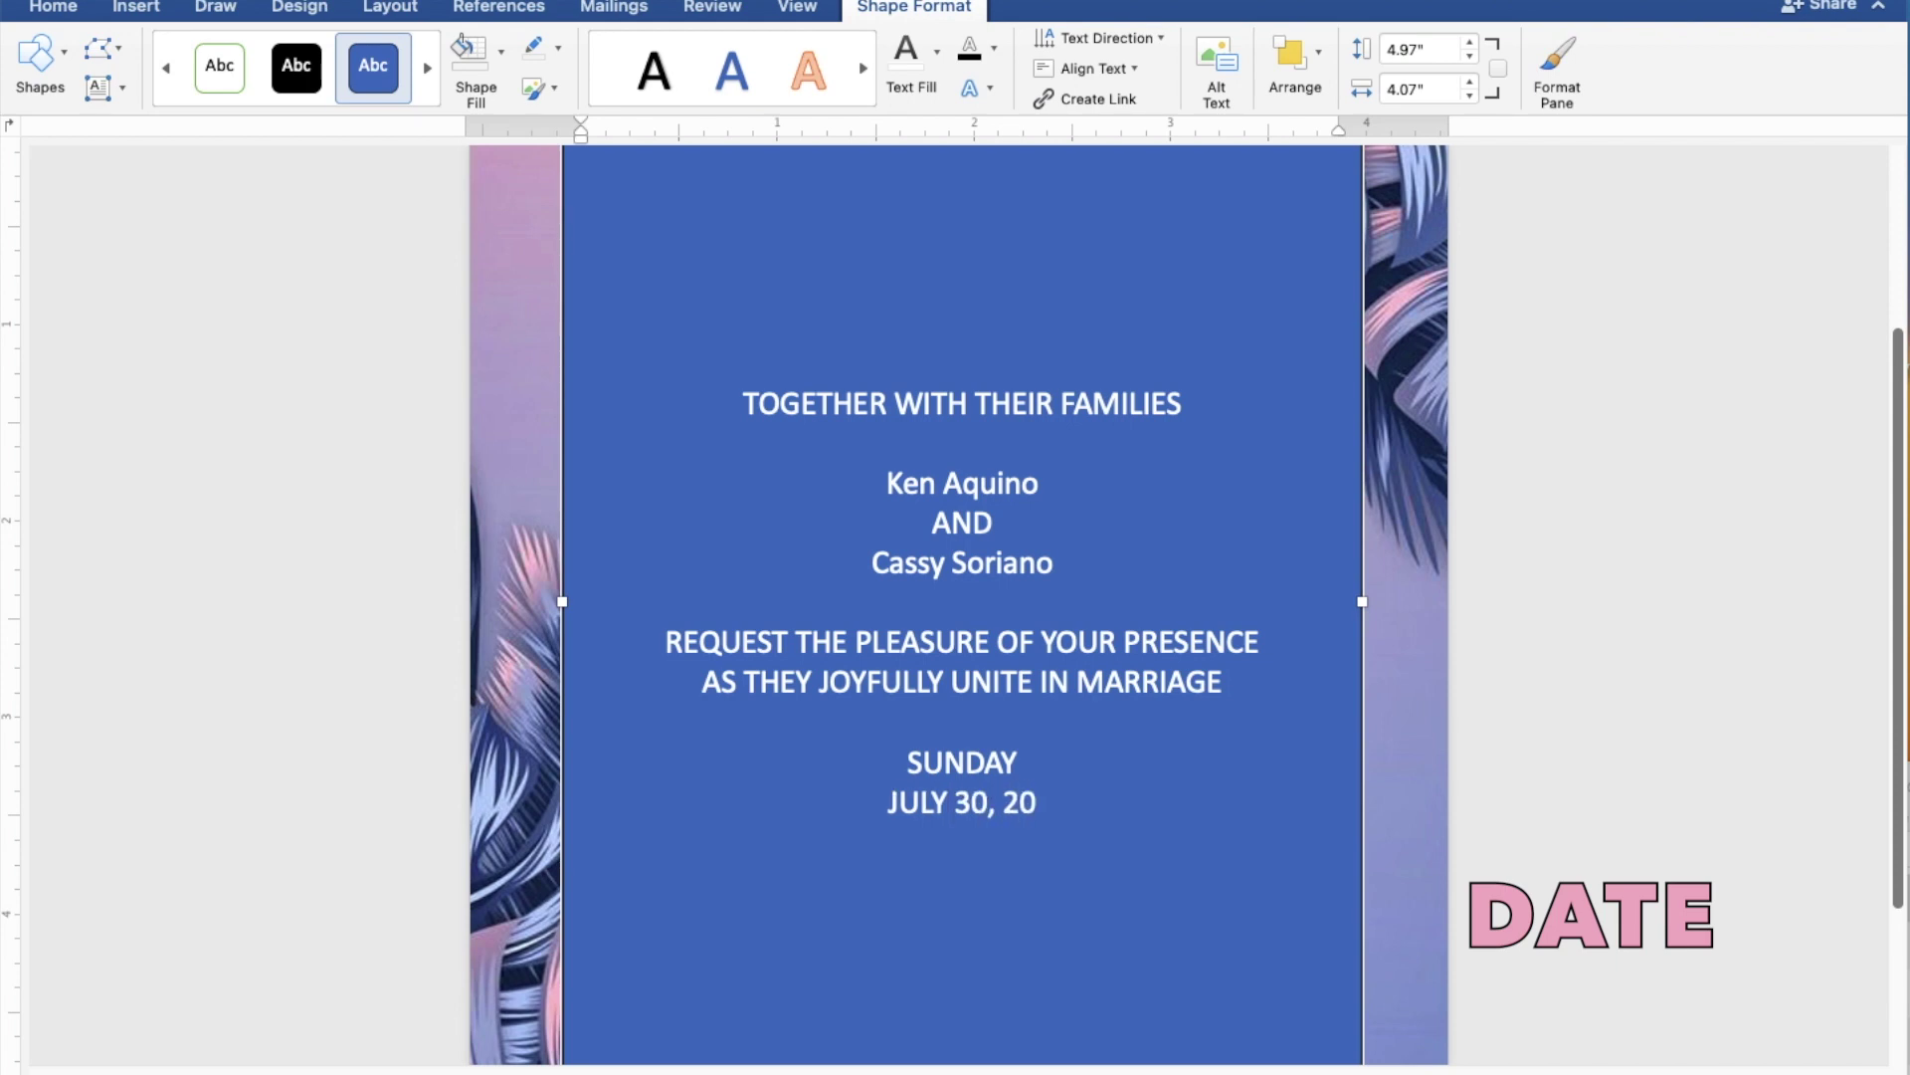
pyautogui.write('23')
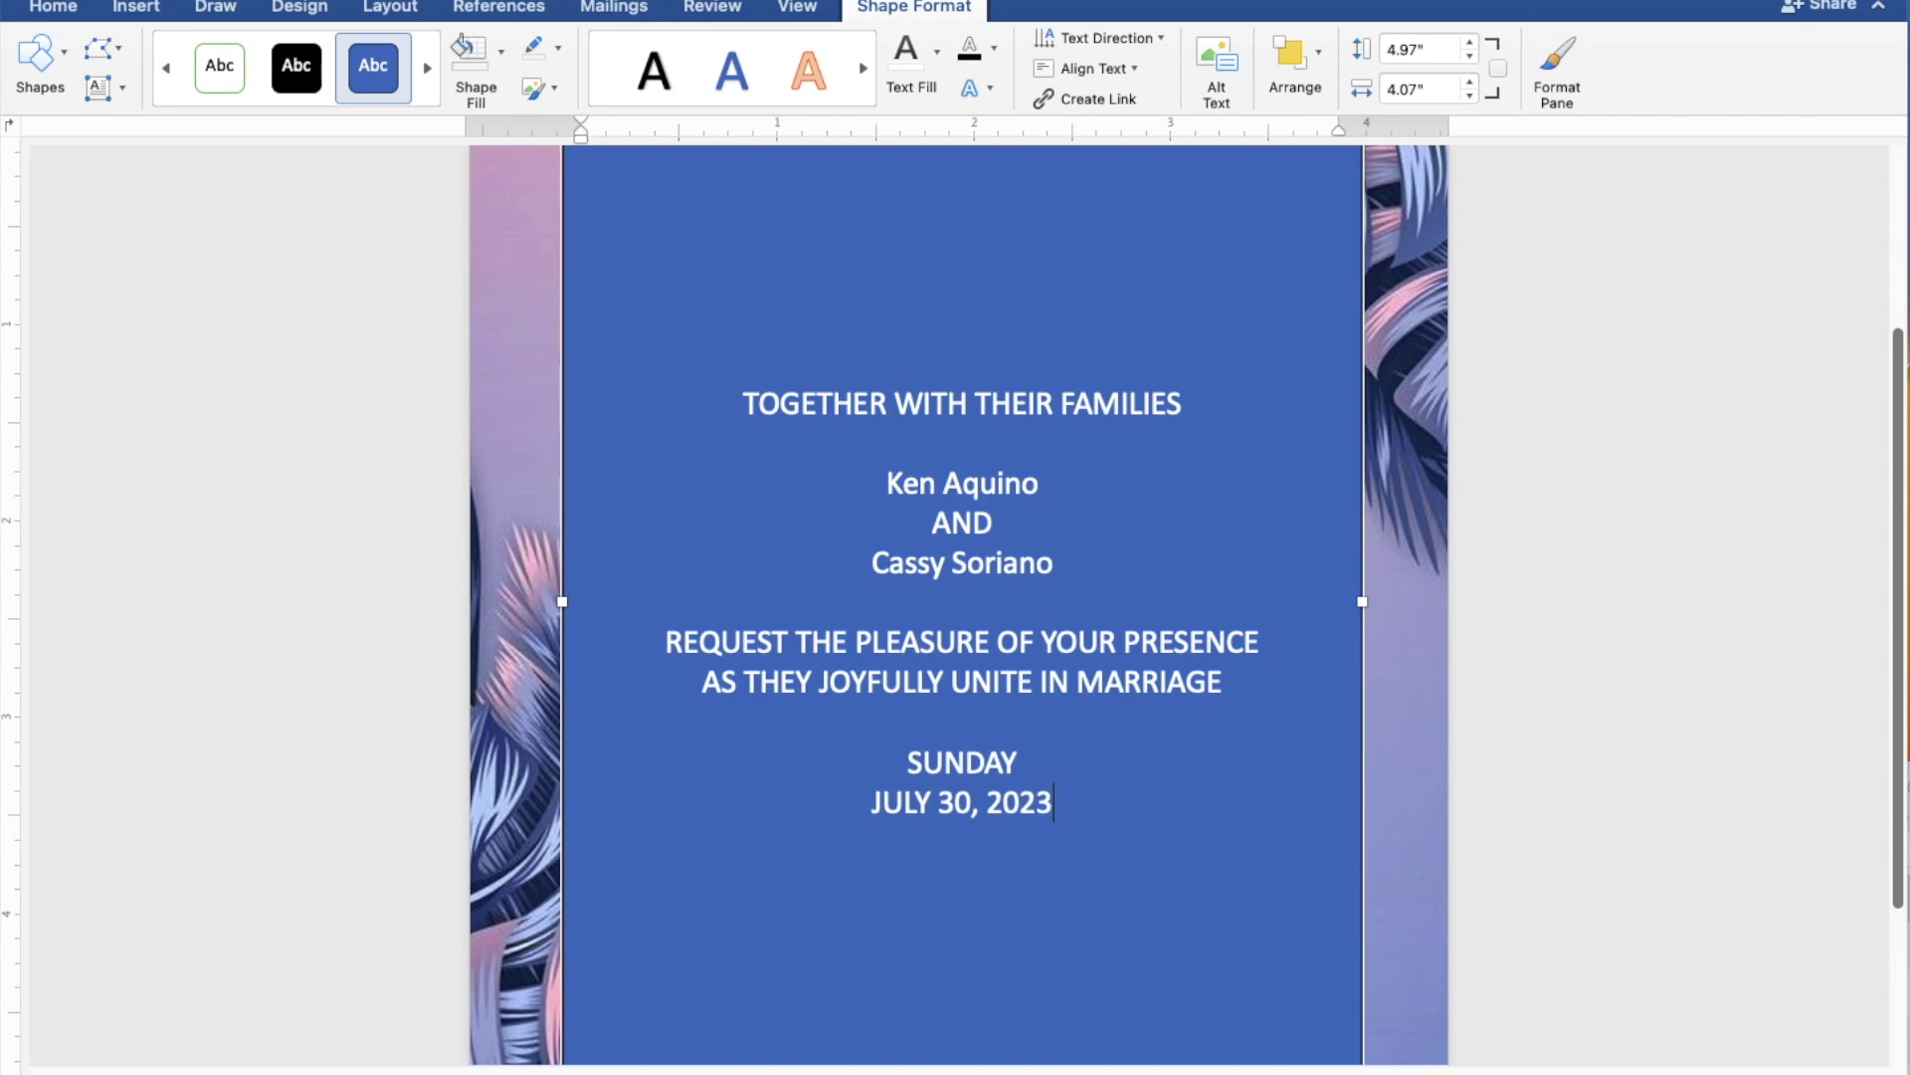
pyautogui.press('Return')
pyautogui.write('10:00 I')
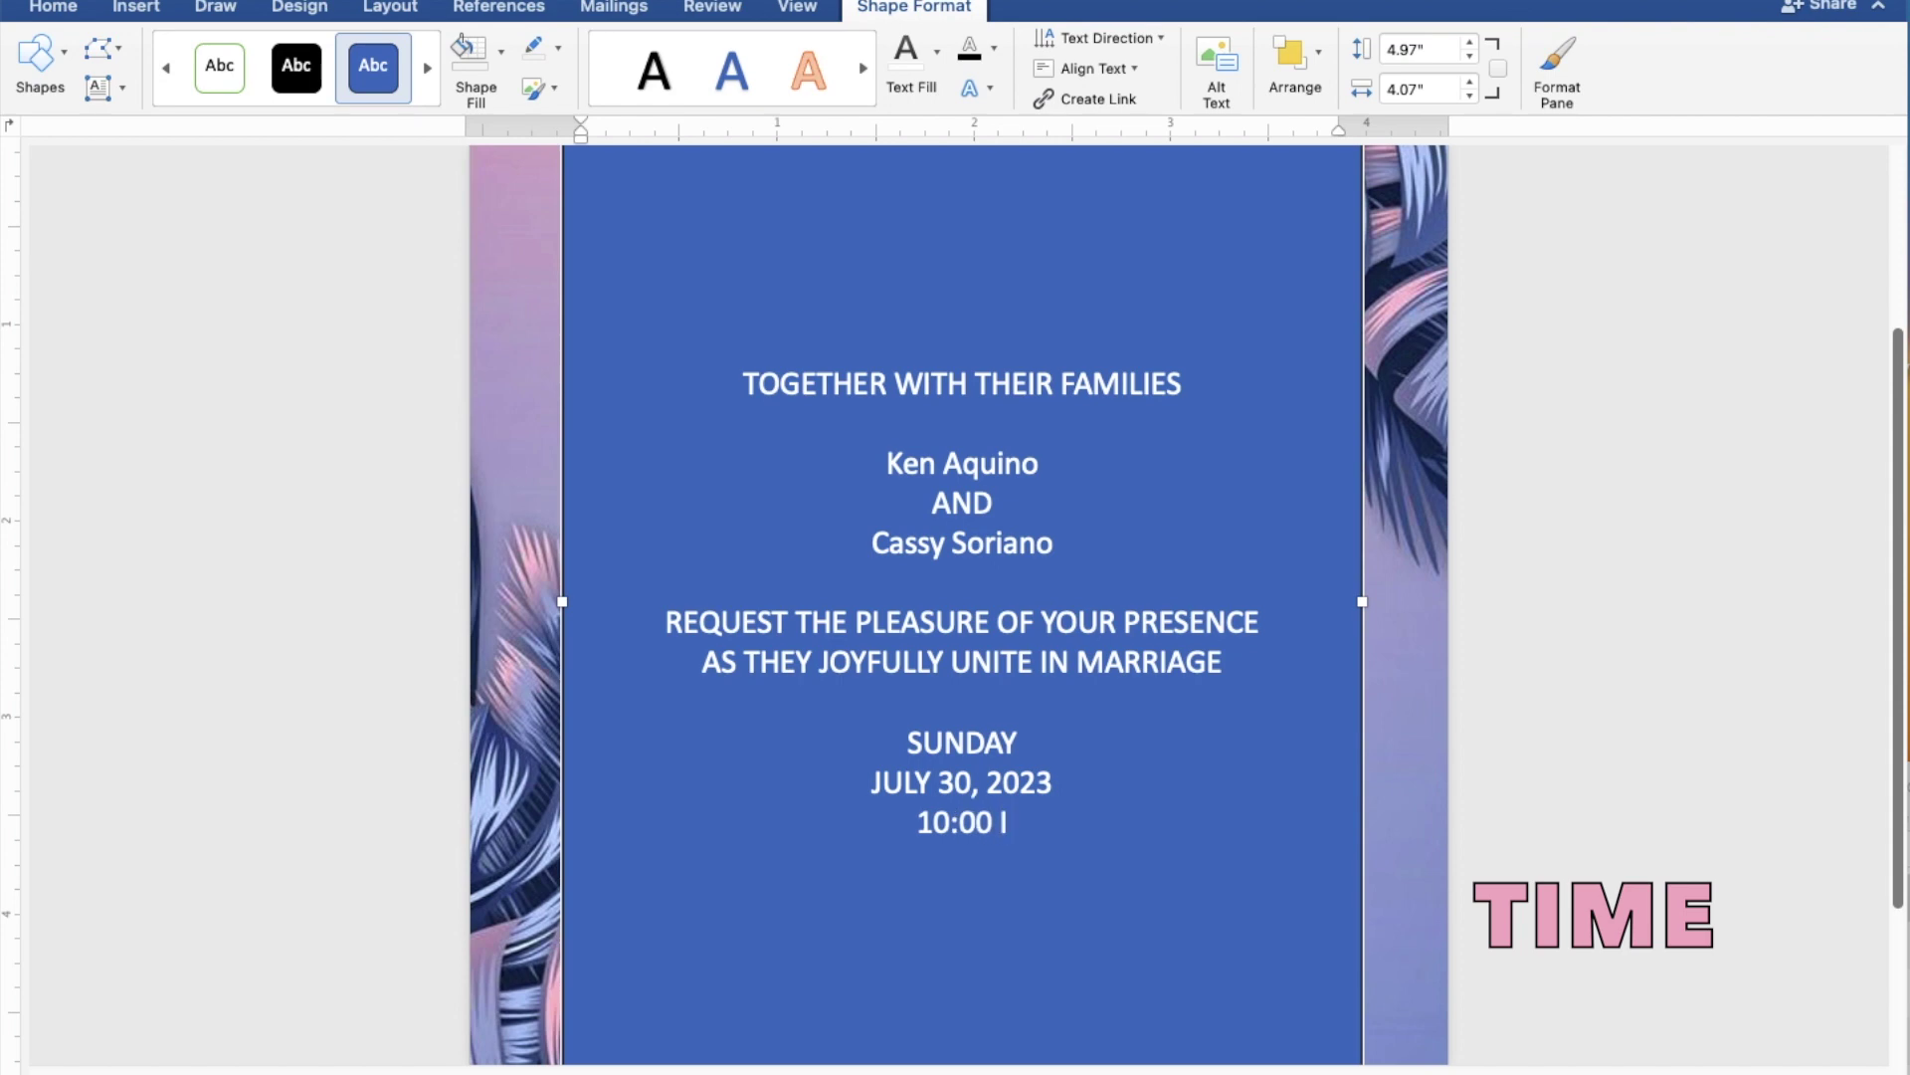
pyautogui.write('N THE ')
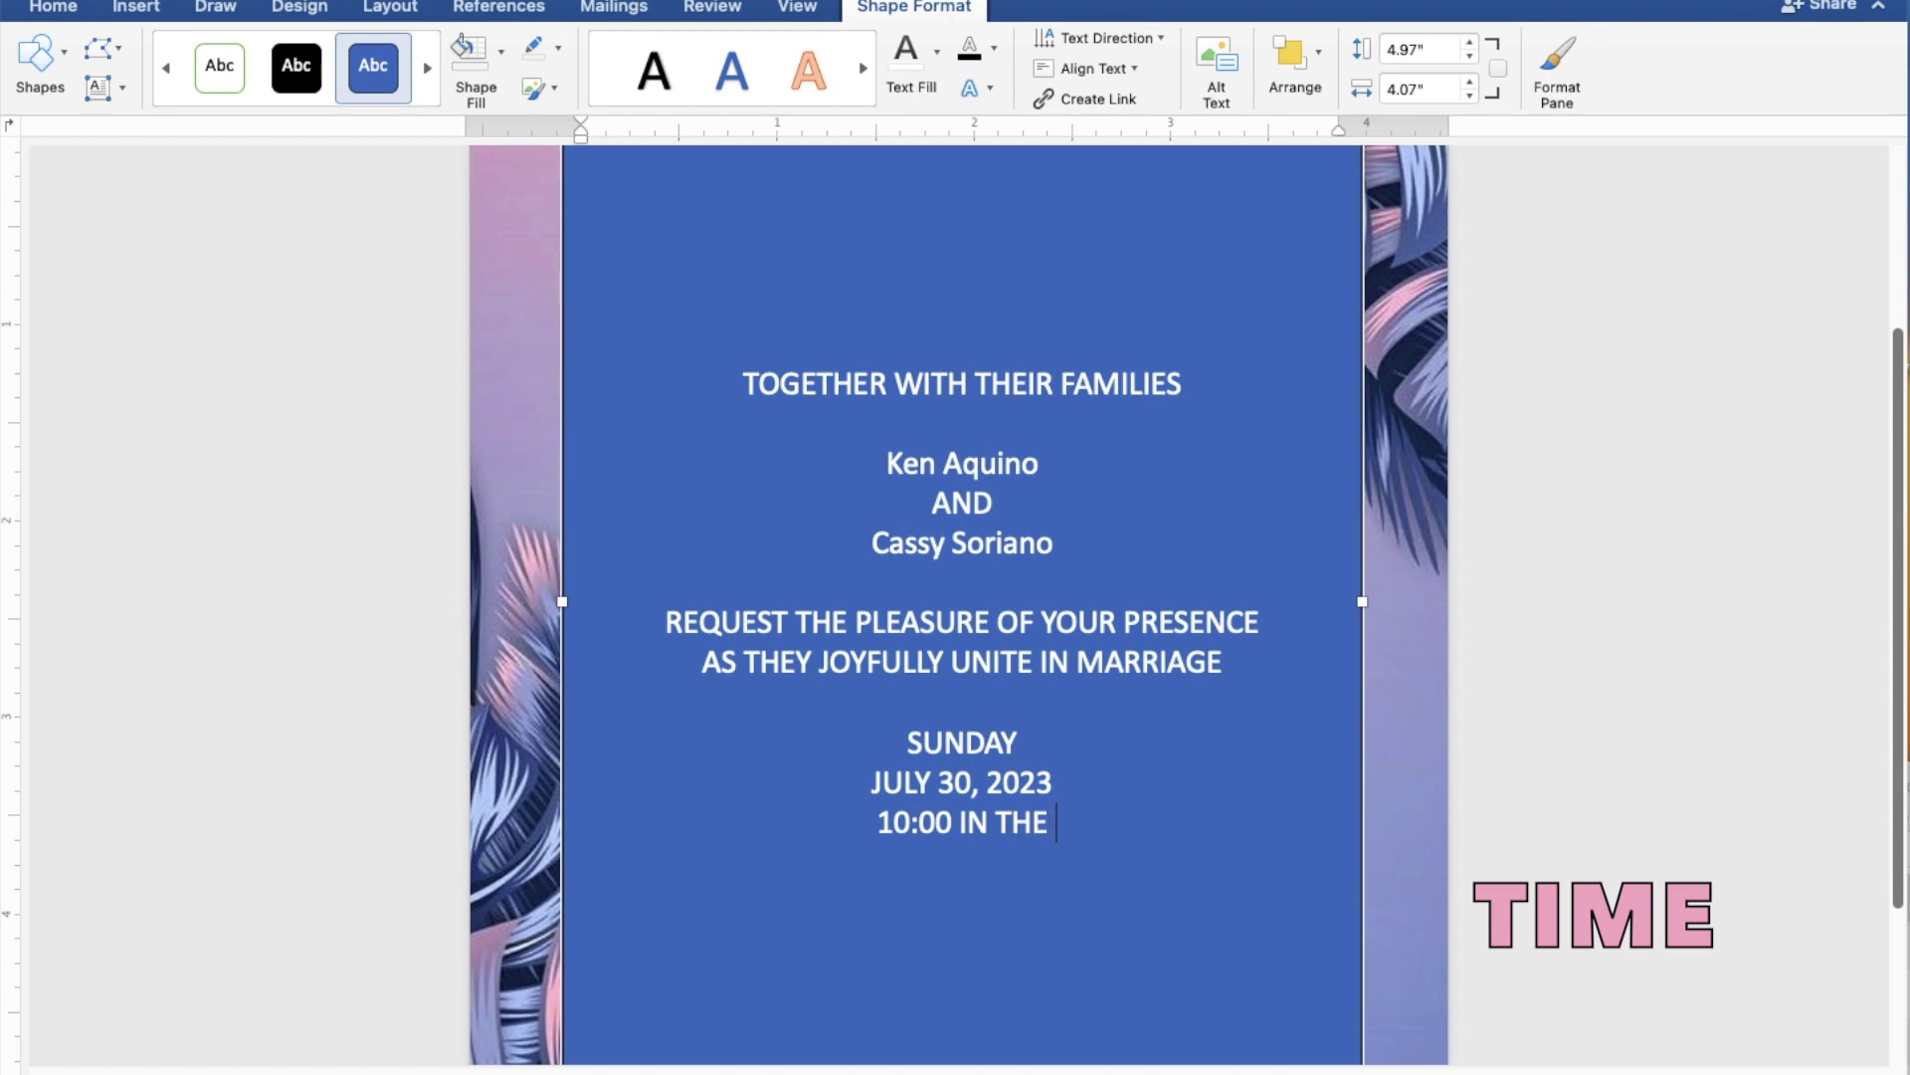
pyautogui.write('MORNI')
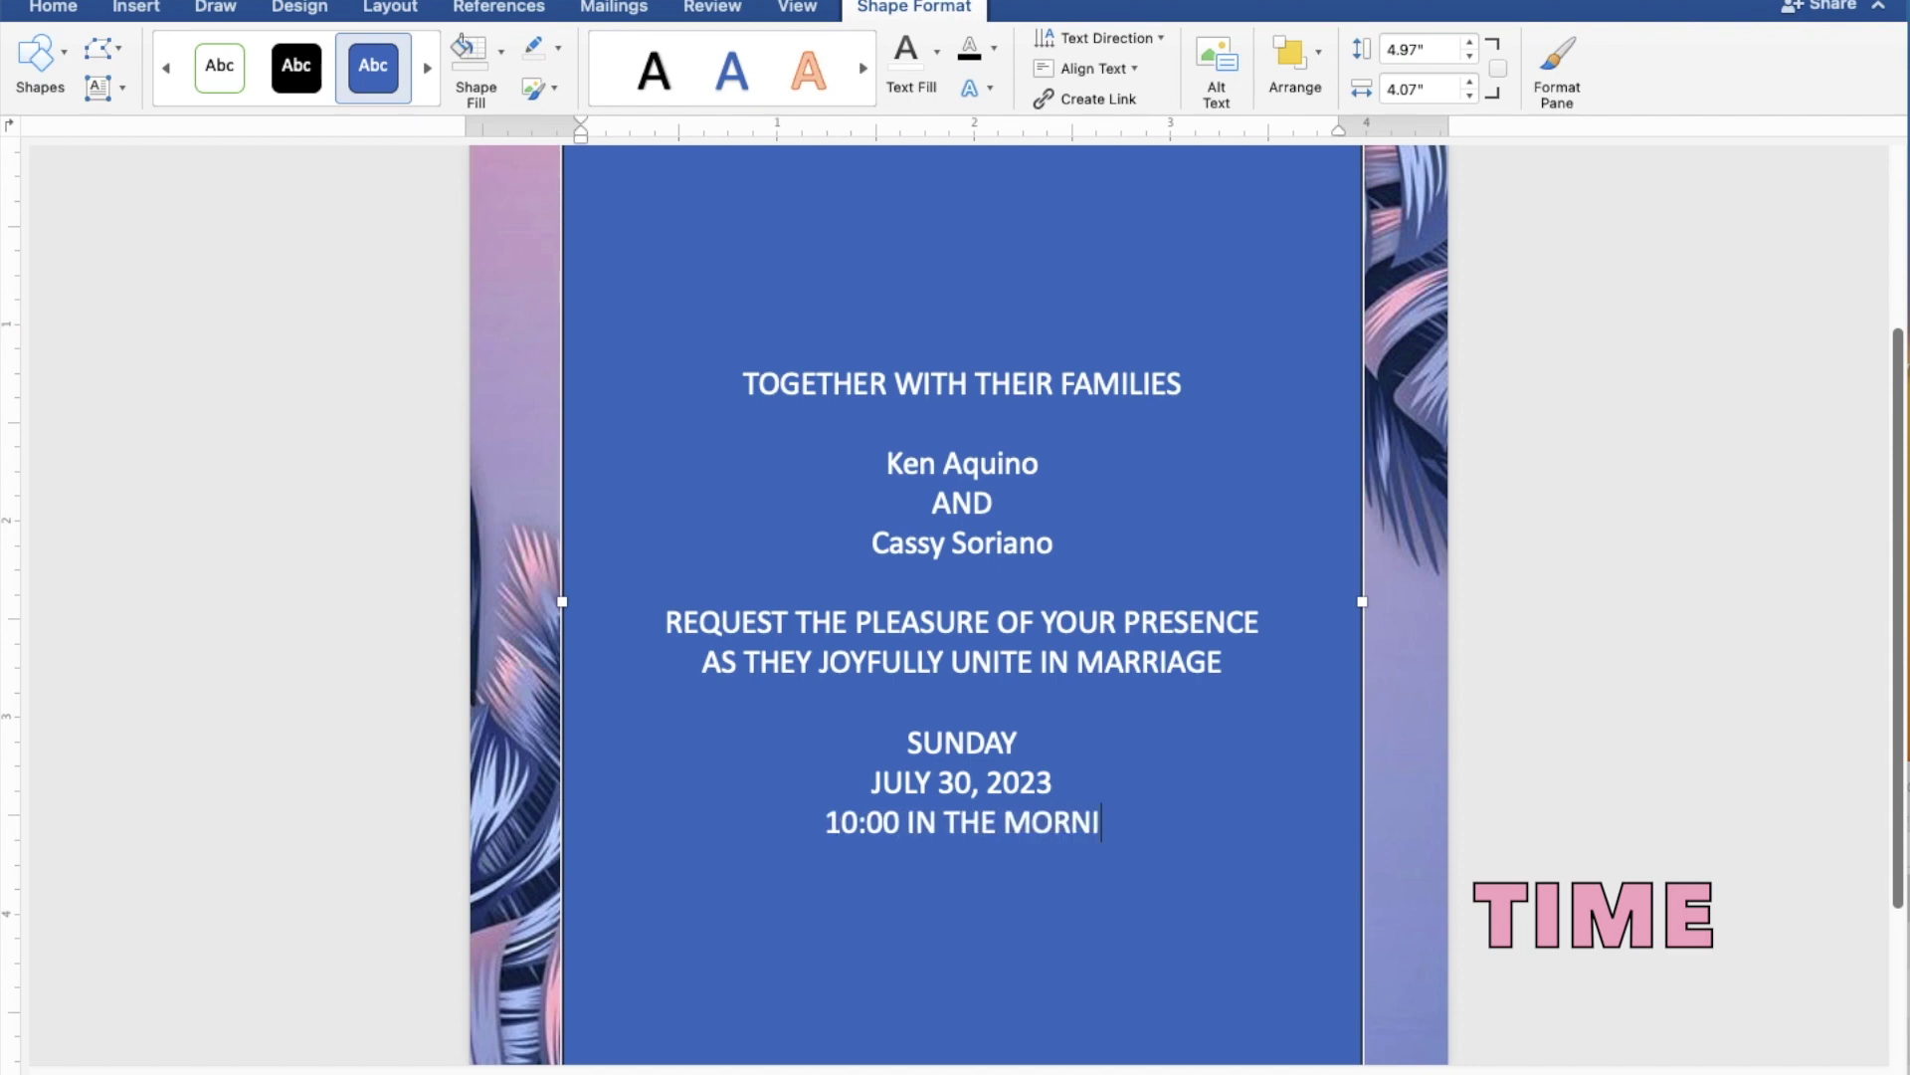
pyautogui.write('NG')
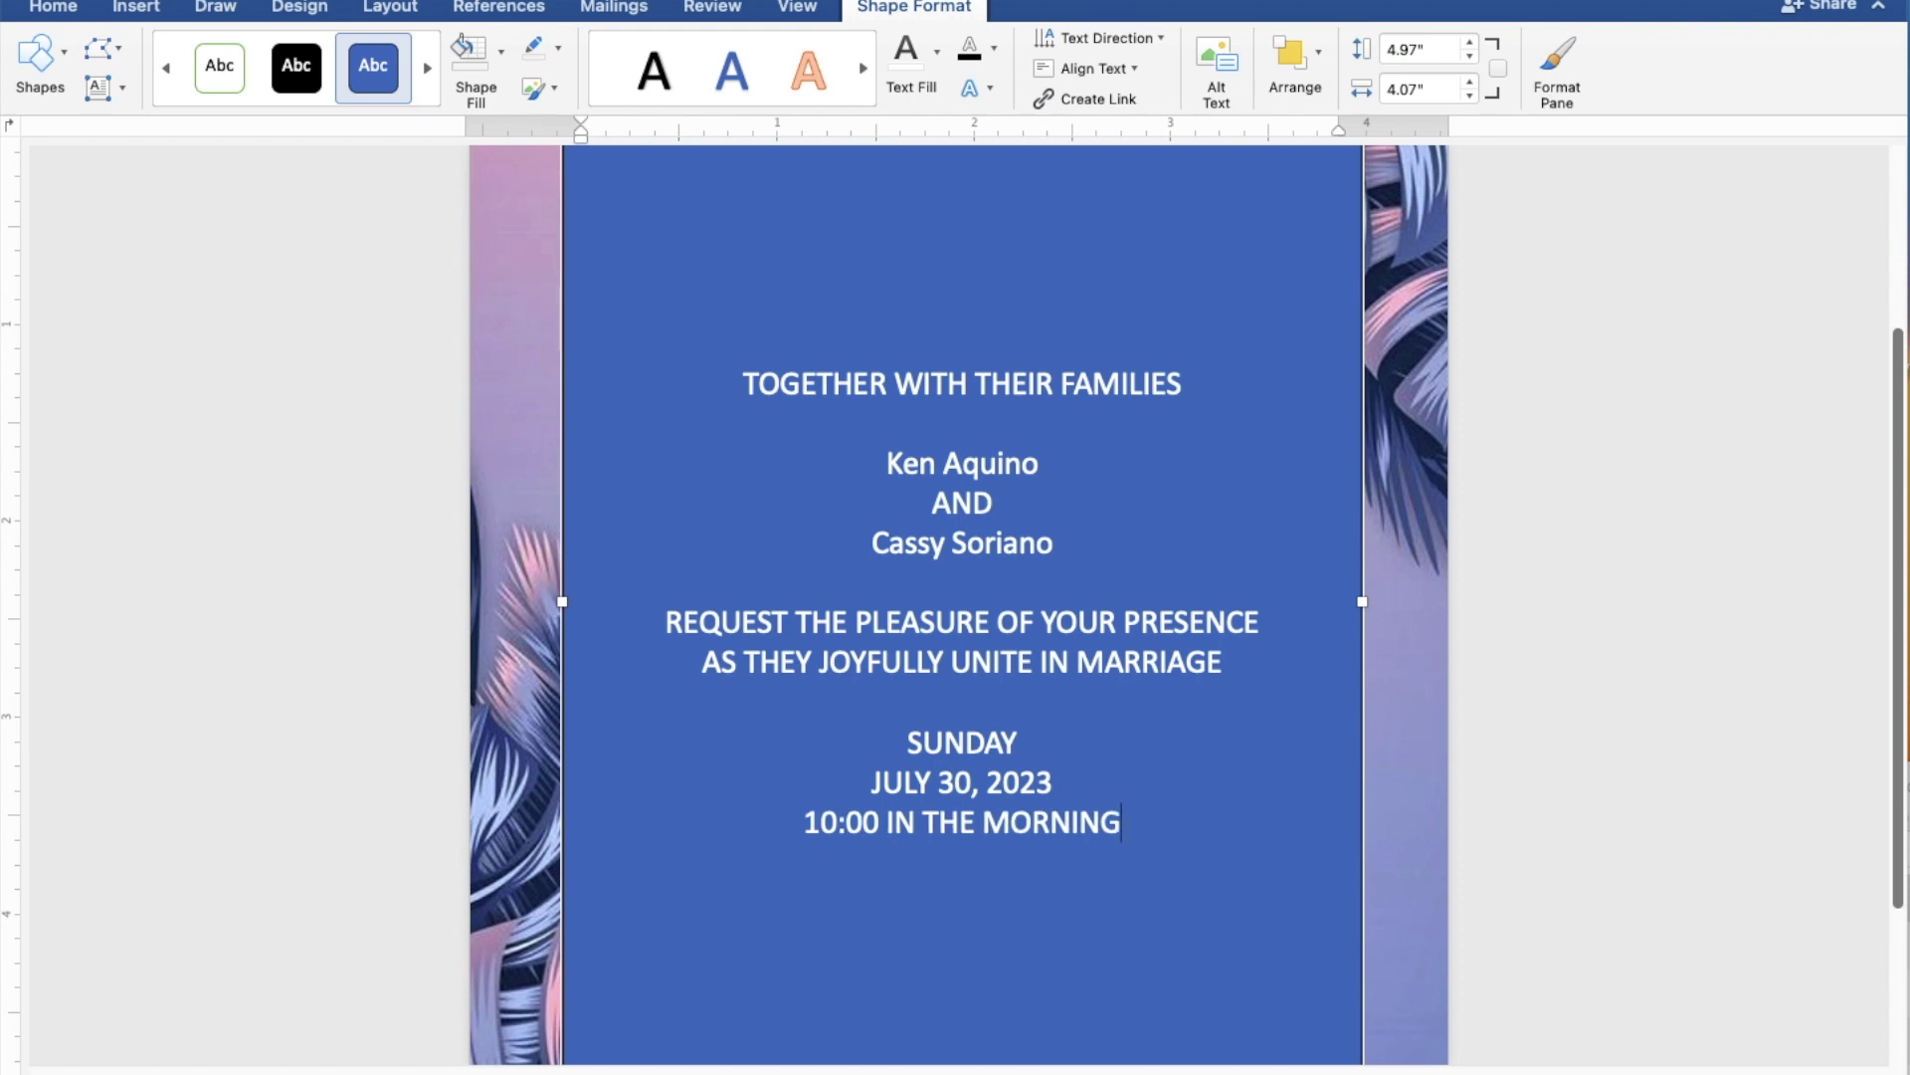
pyautogui.press('Return')
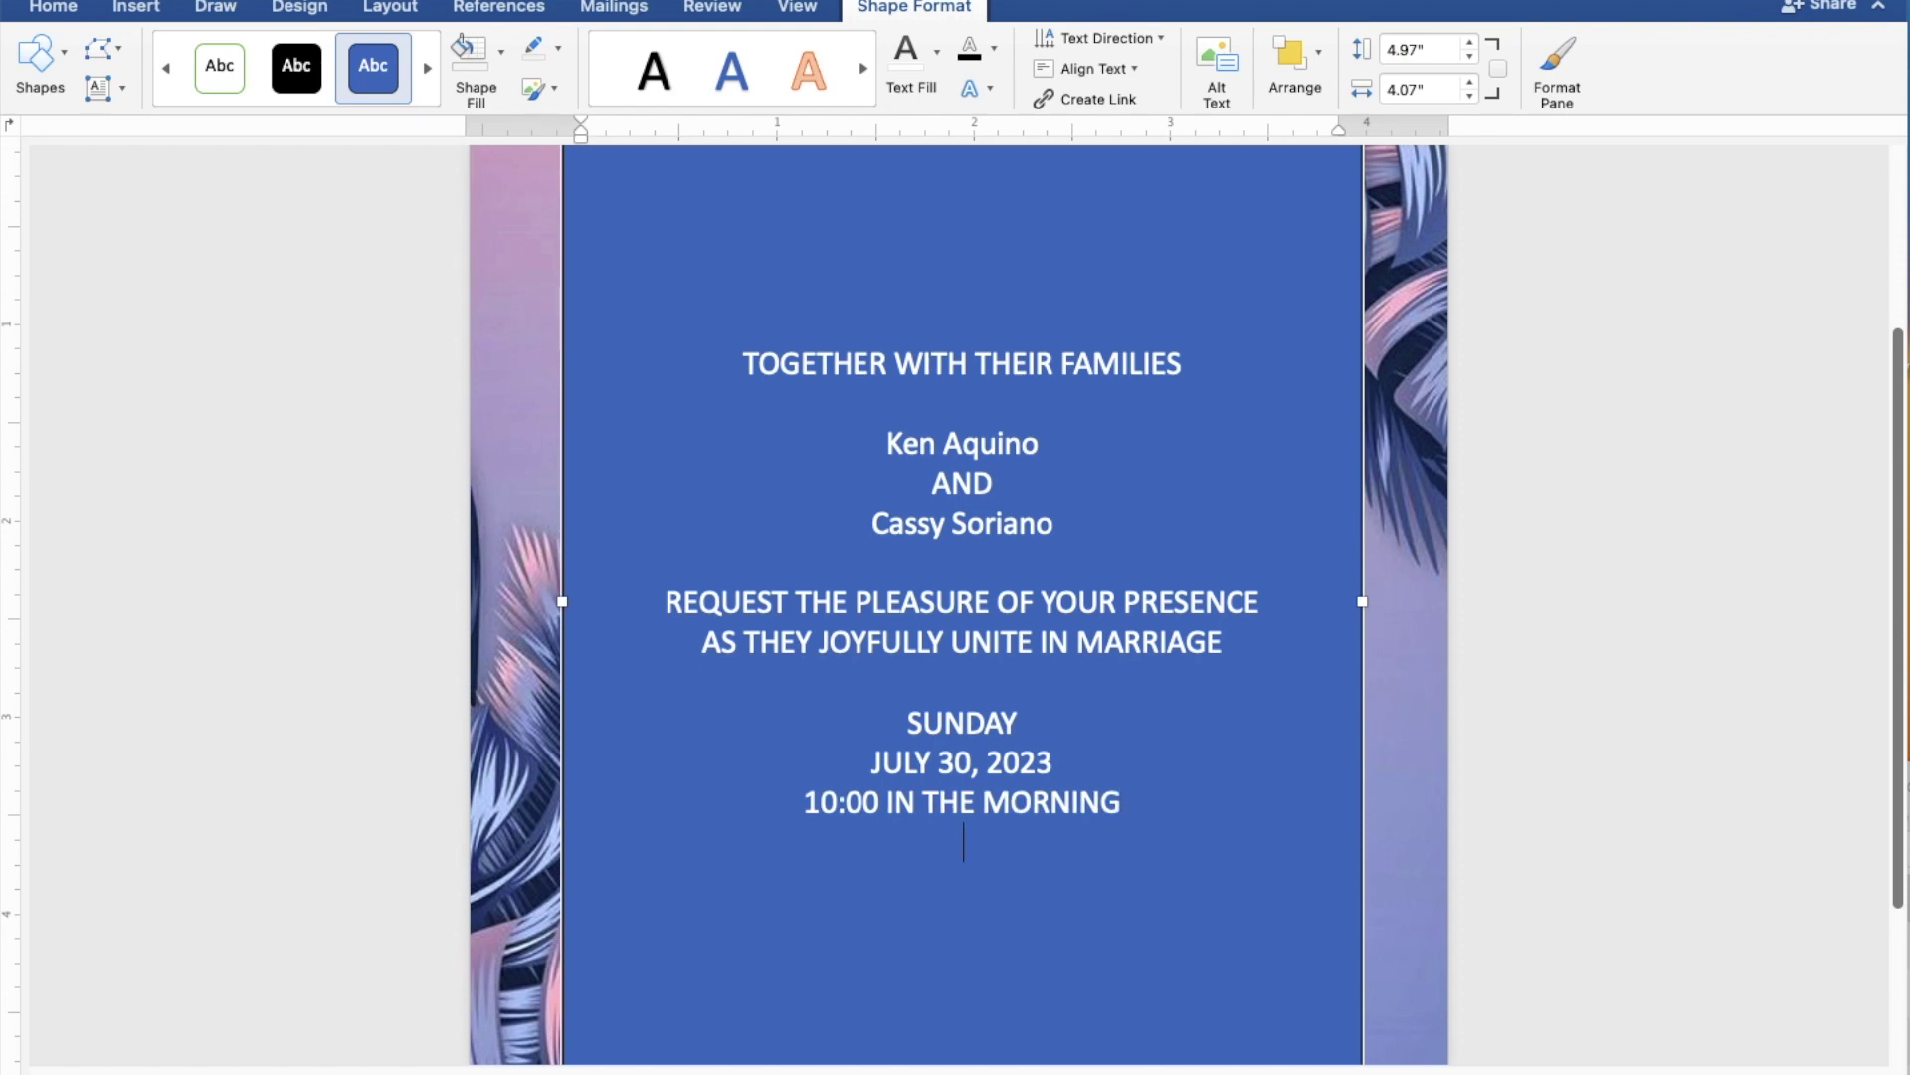
# Step: Type the venue lines 'ST. THOMAS AQUINAS PARISH CHURCH' and 'MANGALDAN, PANGASINAN', then a new line
pyautogui.write('SR')
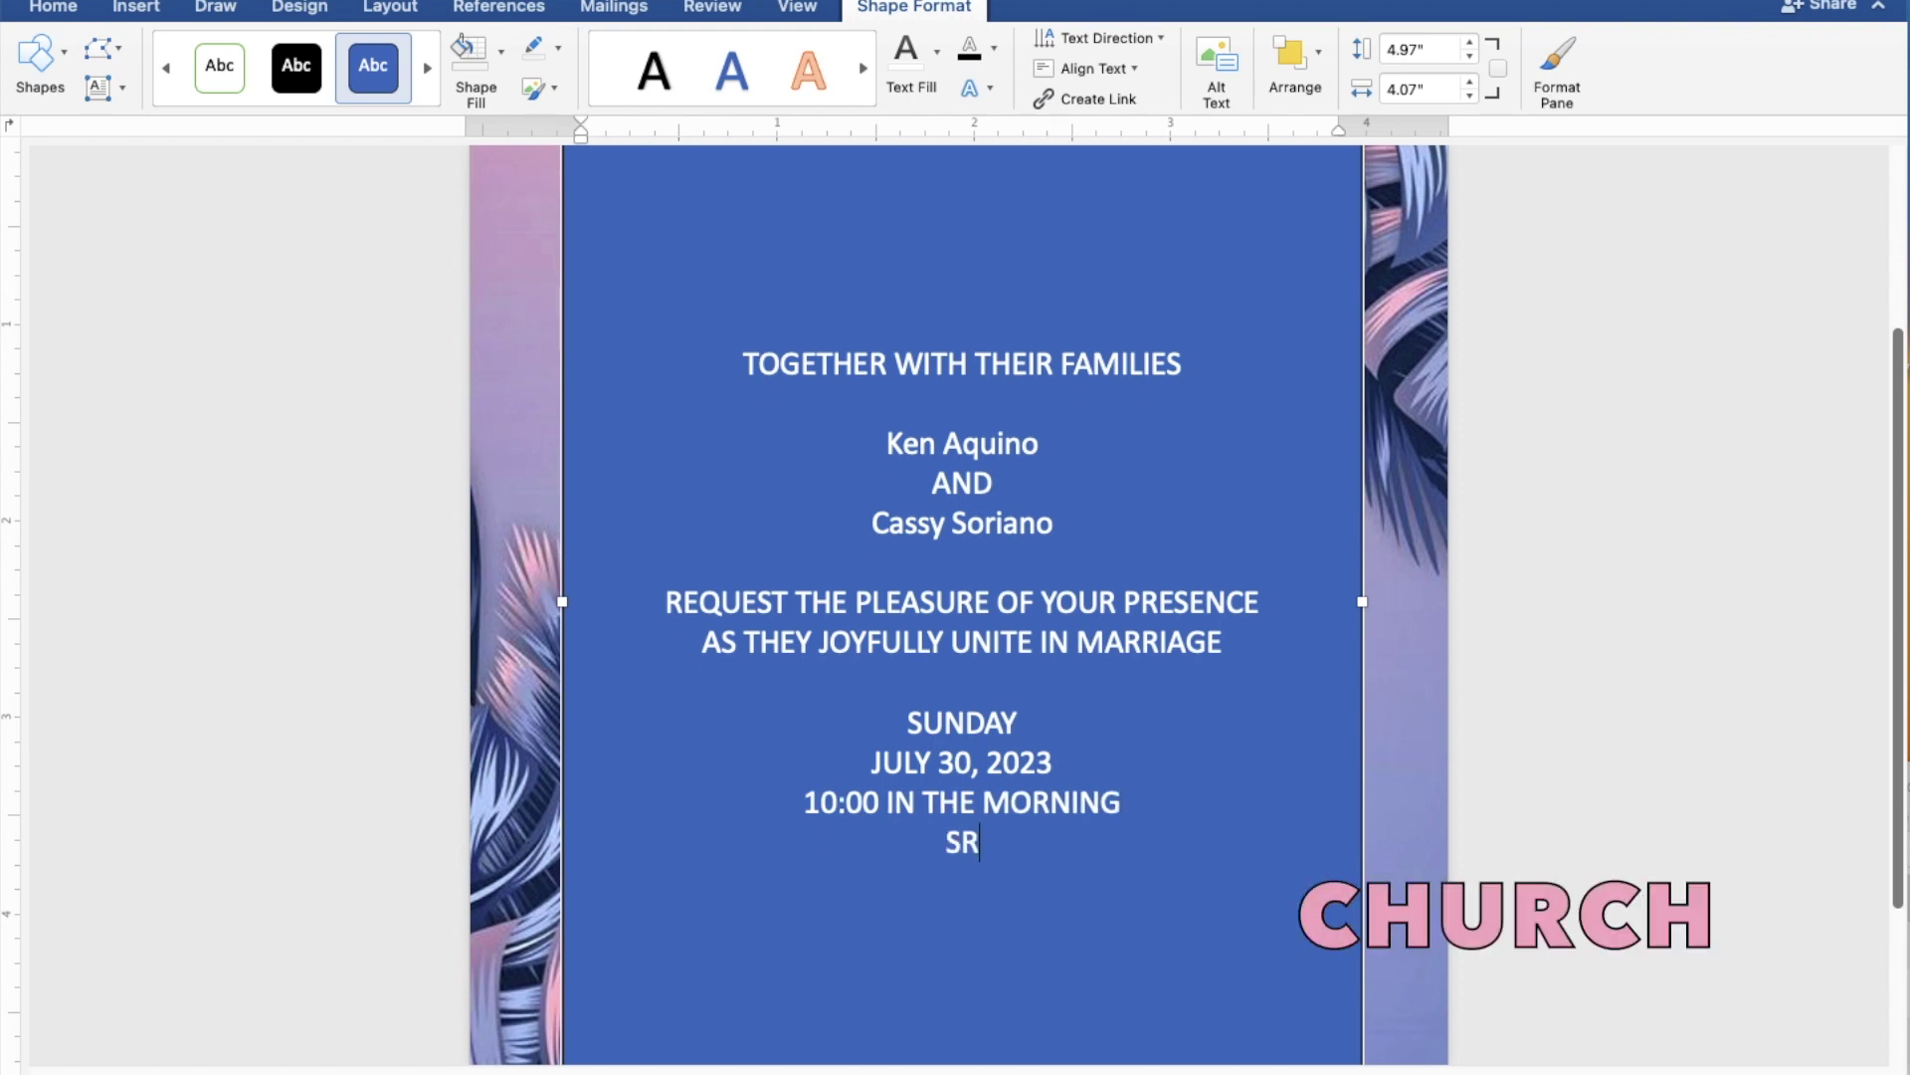
pyautogui.press('BackSpace')
pyautogui.write('T')
pyautogui.write('. THOM')
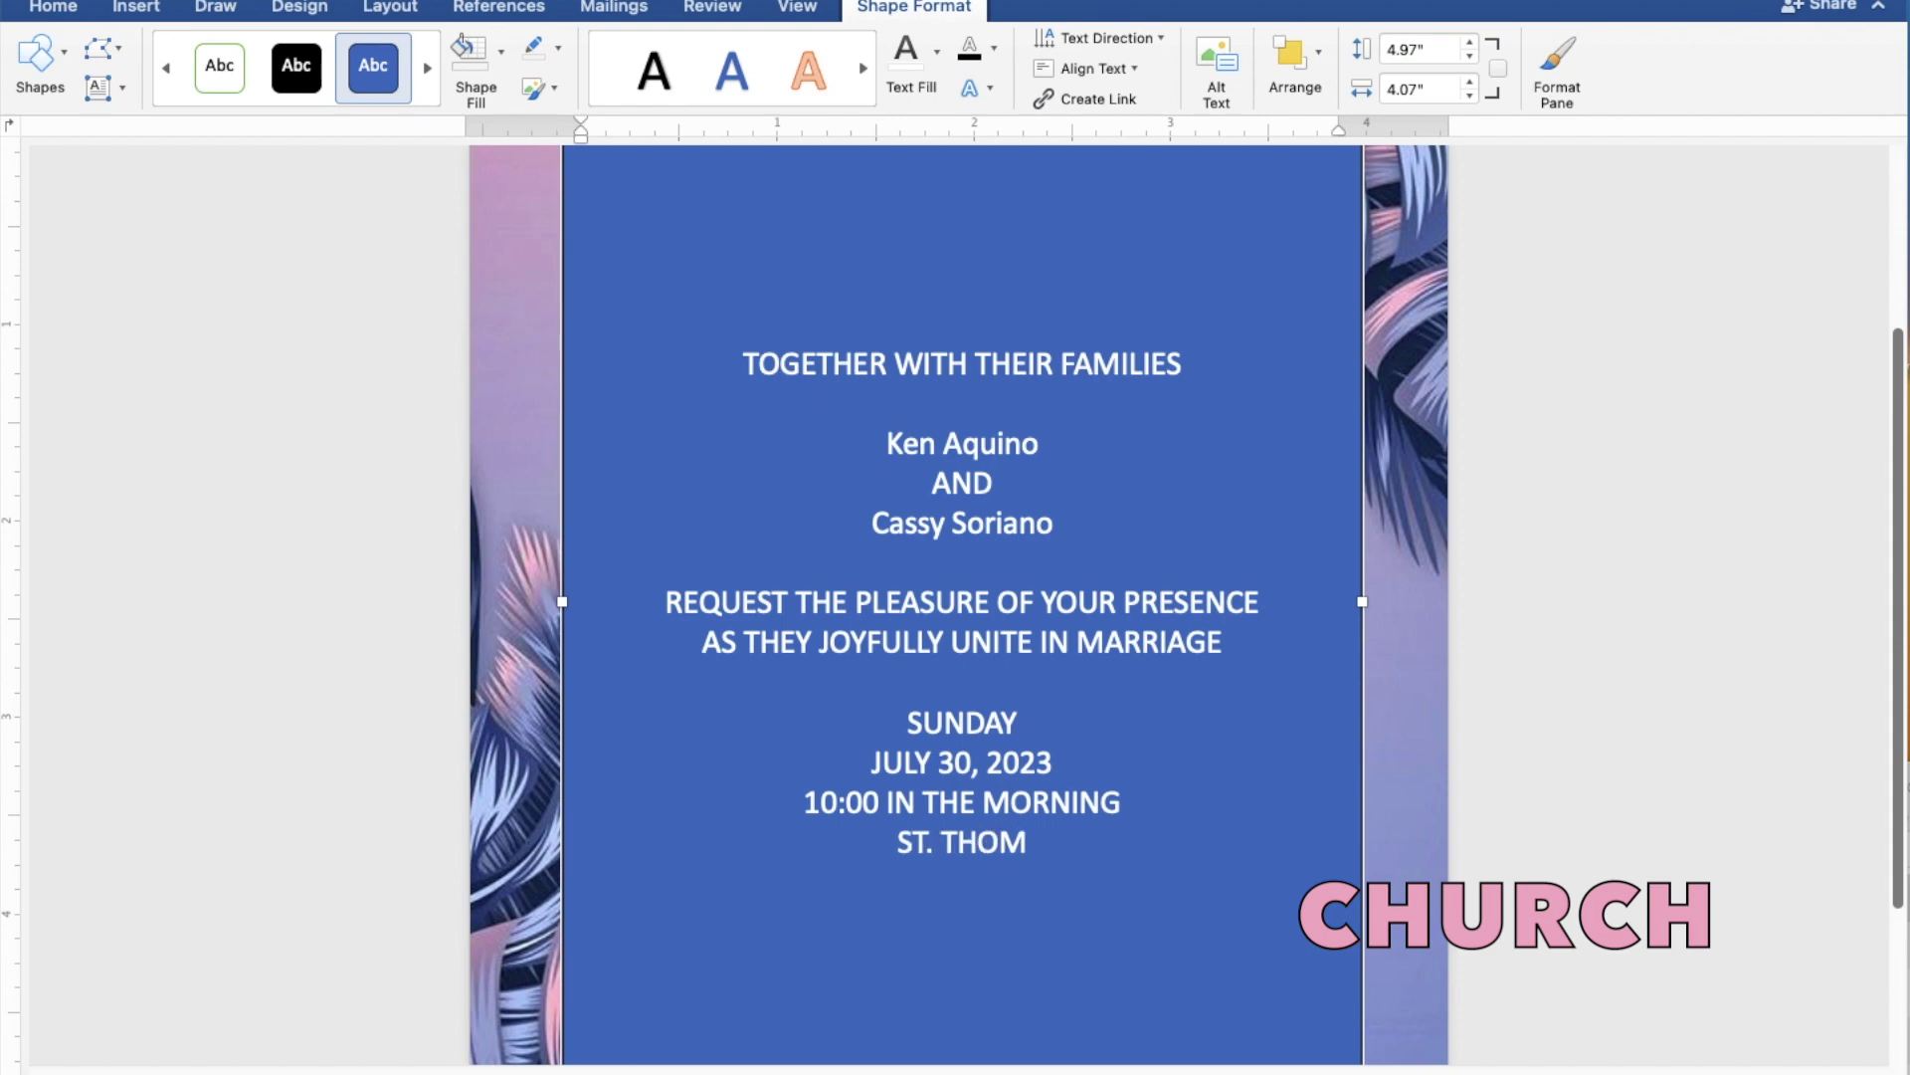
pyautogui.write('AS ')
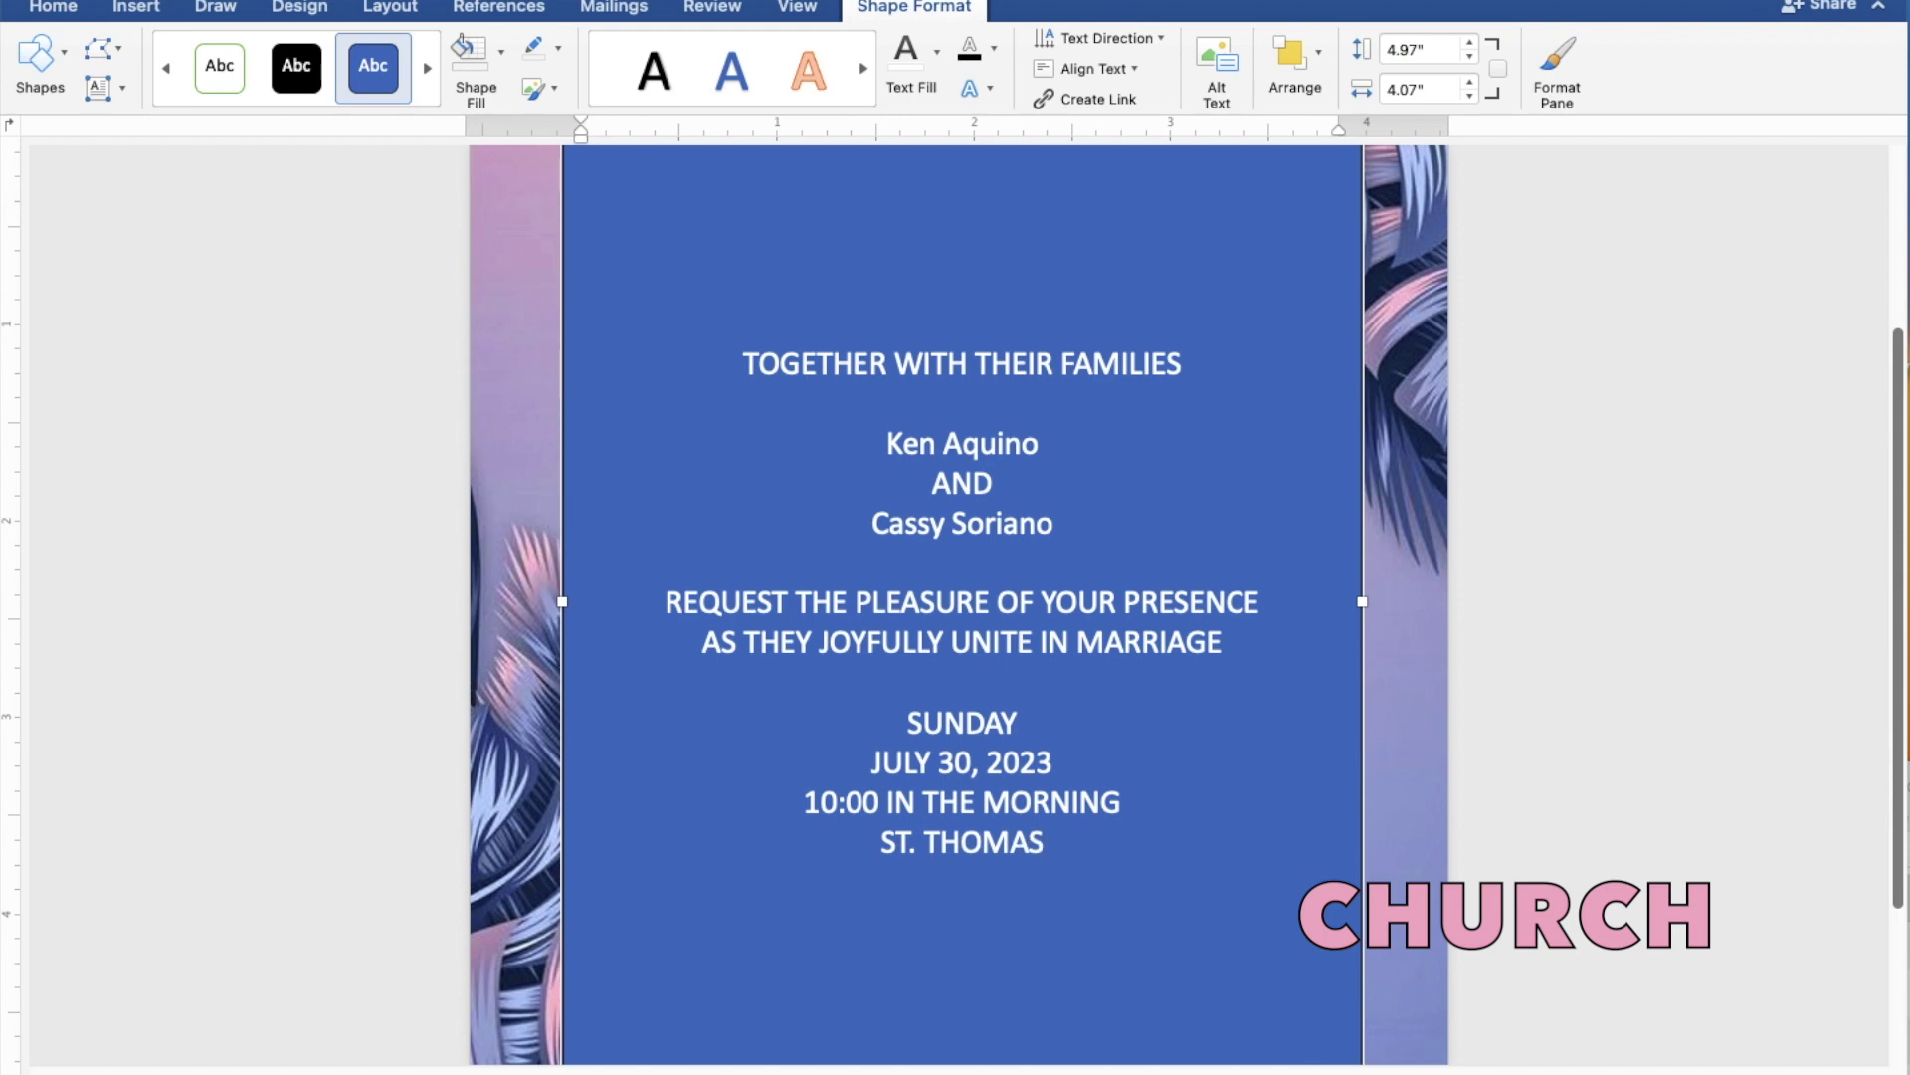
pyautogui.write('AQU')
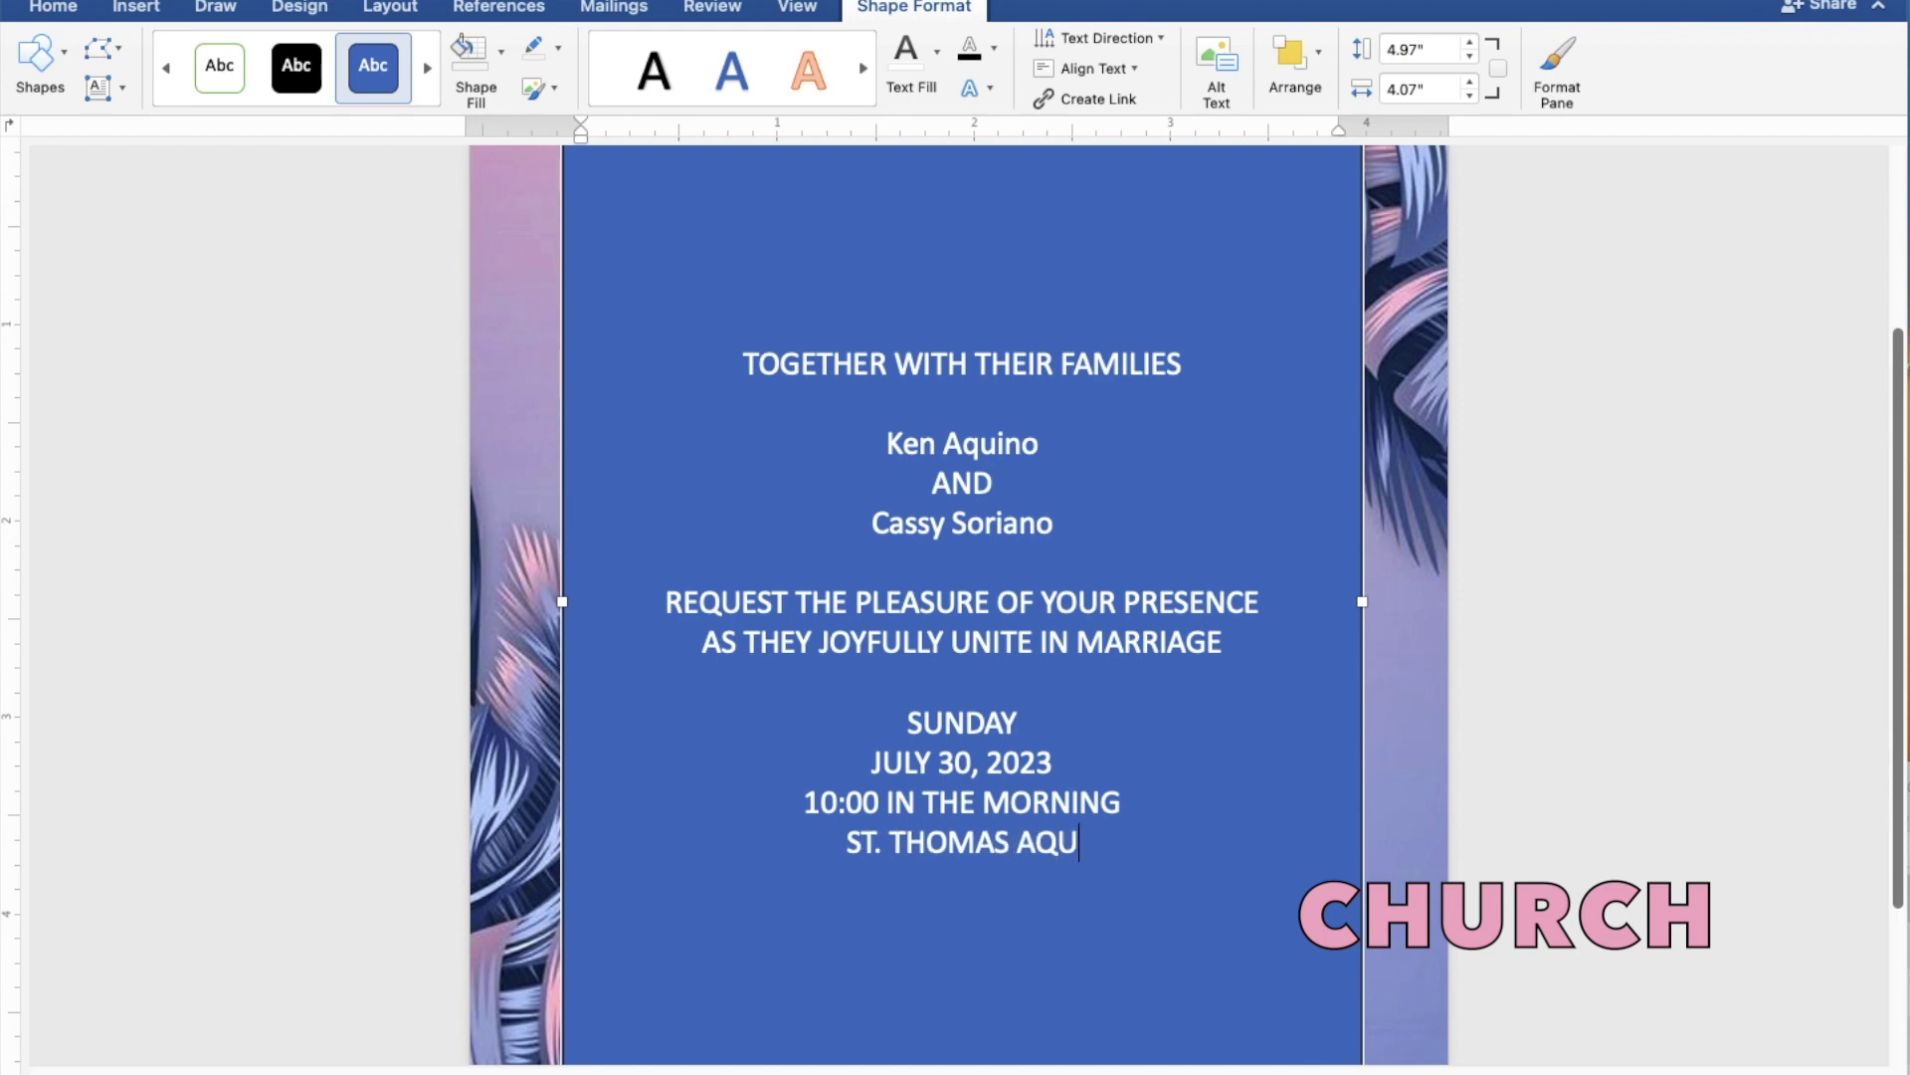
pyautogui.write('INAS PARISH ')
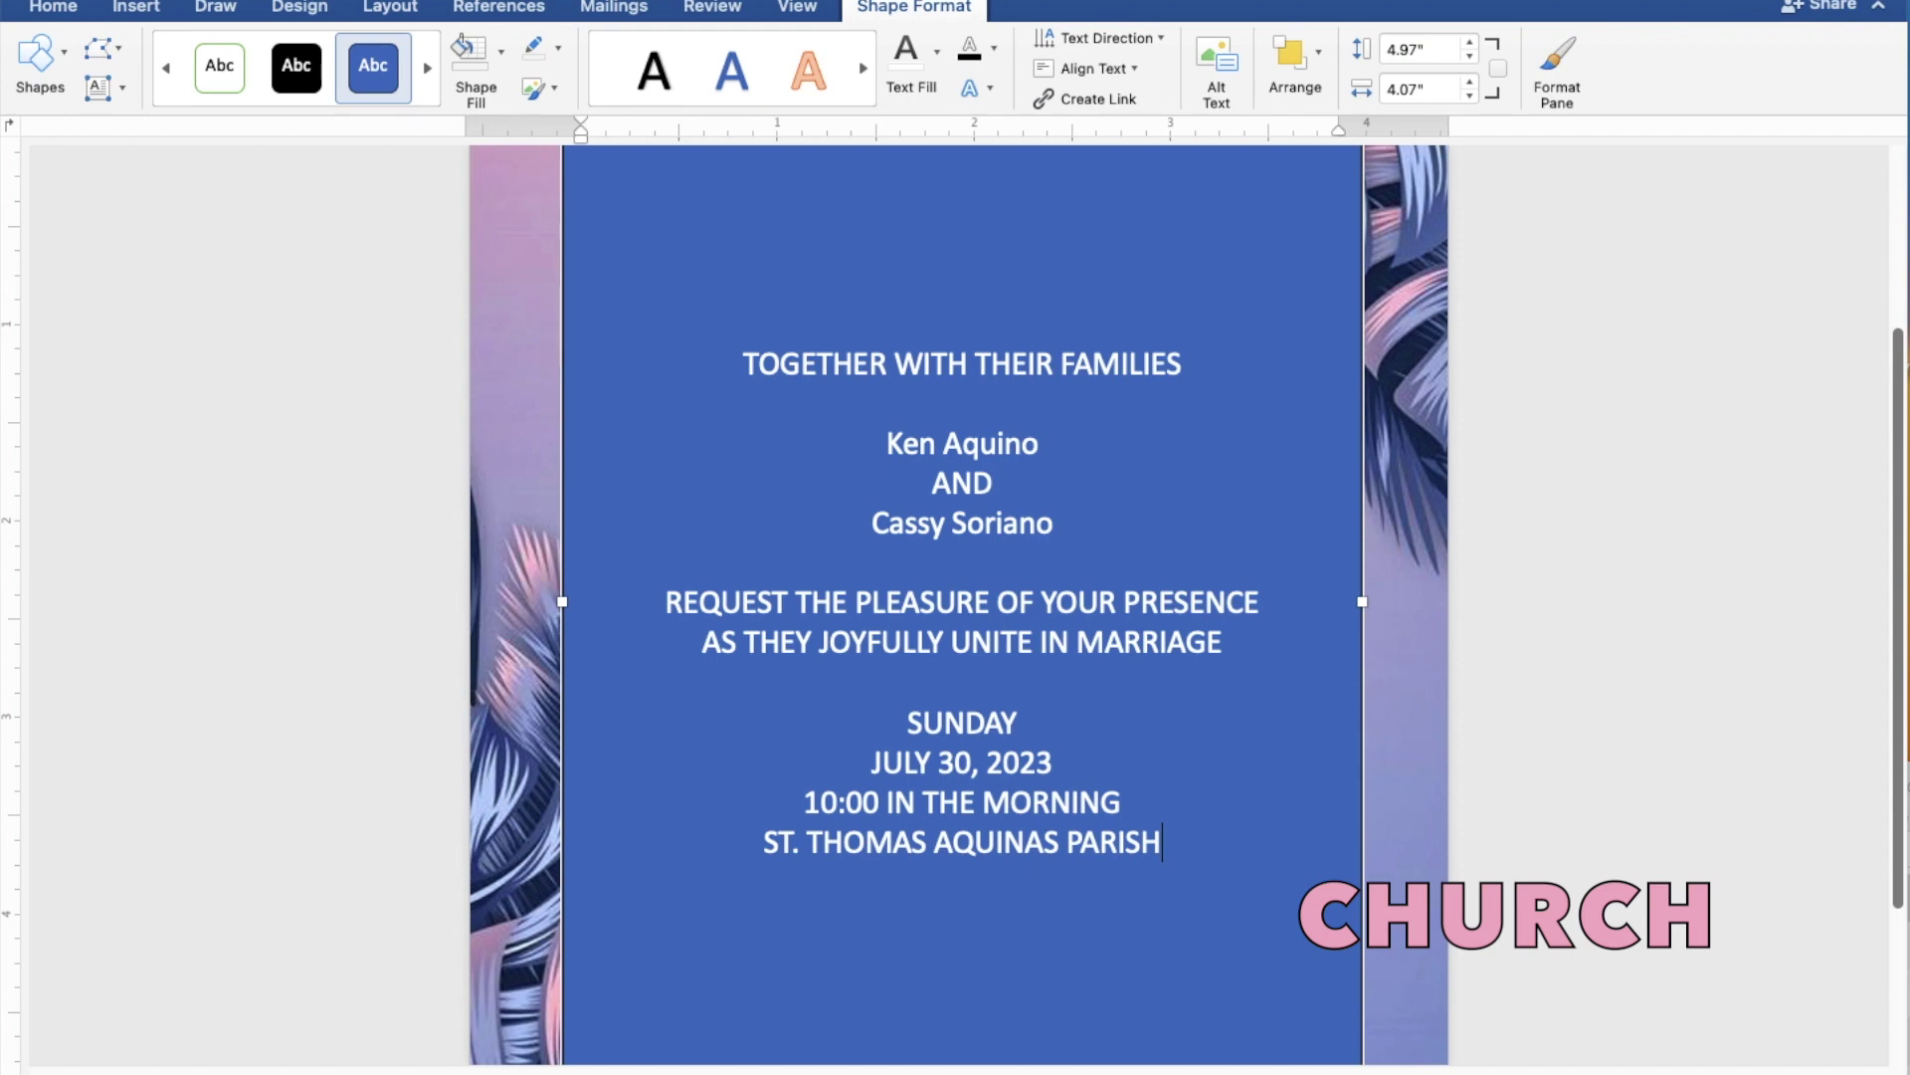
pyautogui.write('CHURCH')
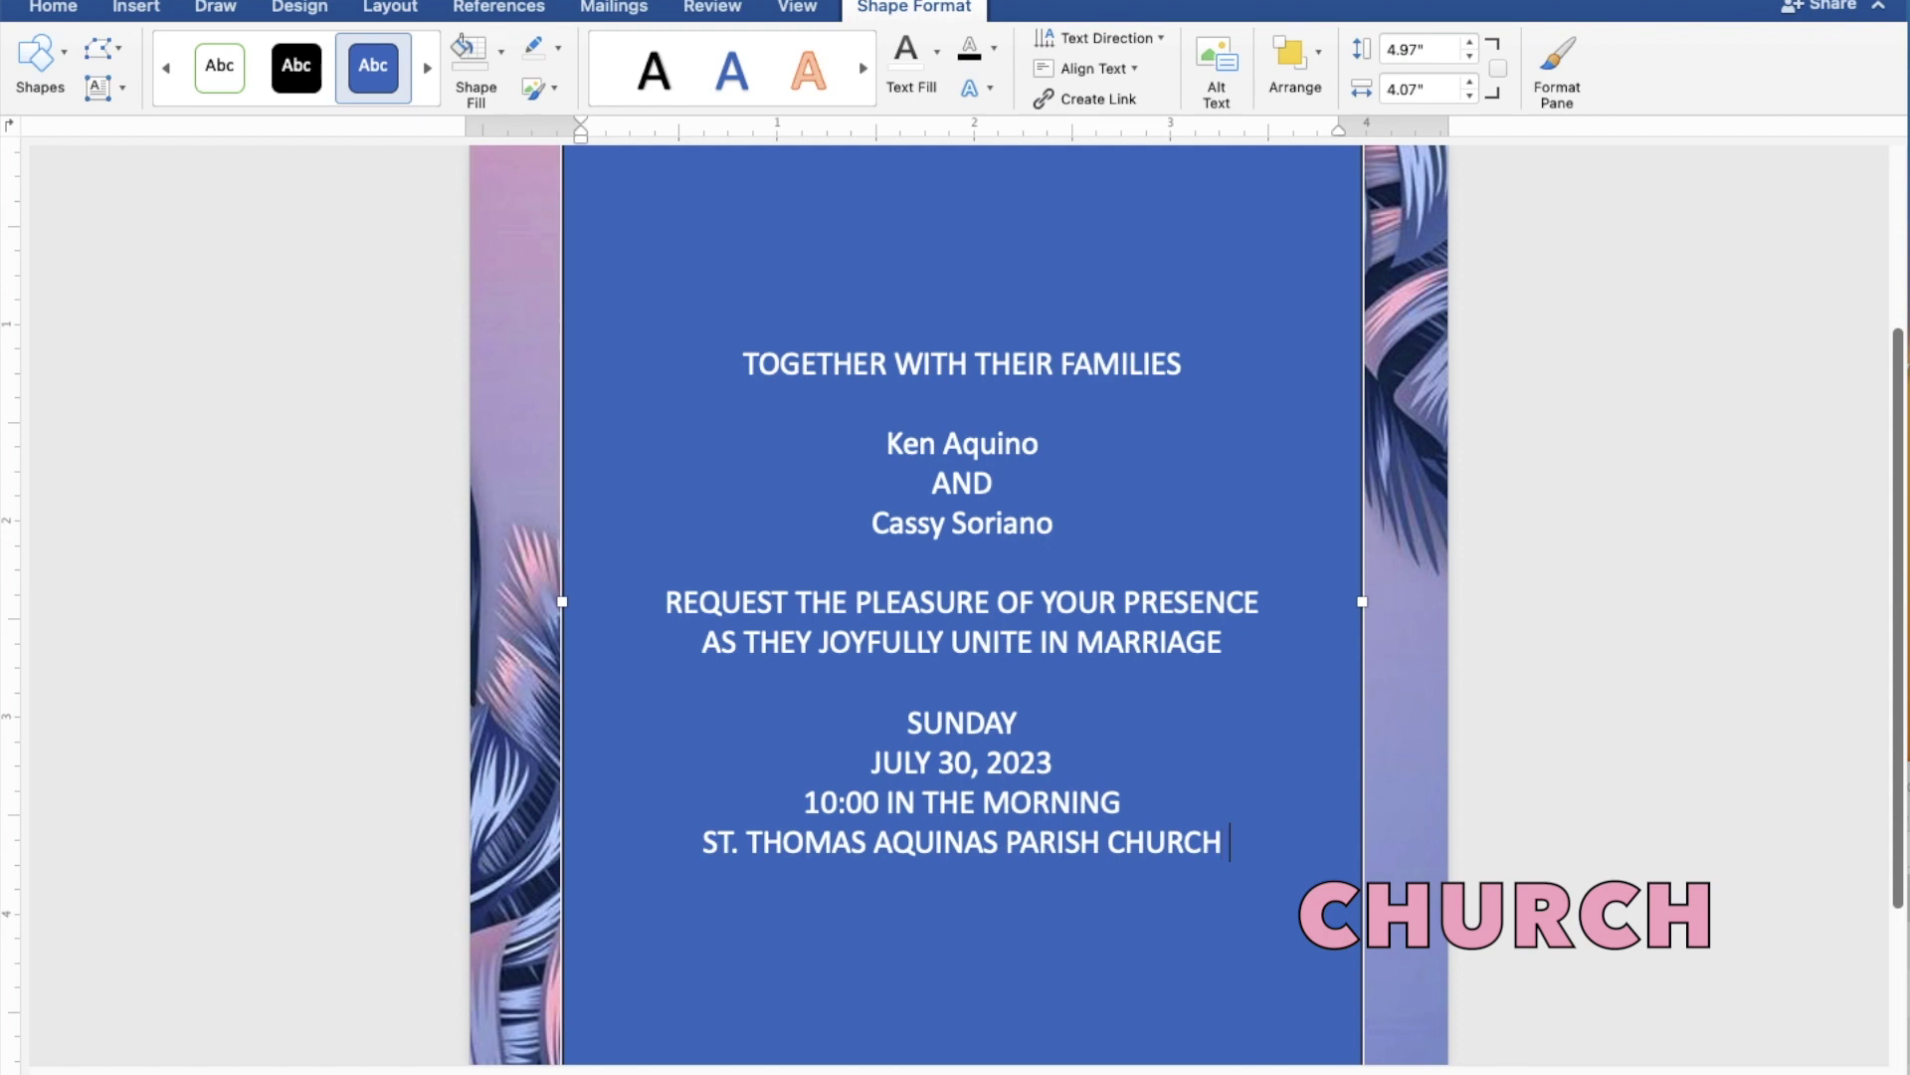
pyautogui.press('BackSpace')
pyautogui.press('Return')
pyautogui.write('MANGALDAN, ')
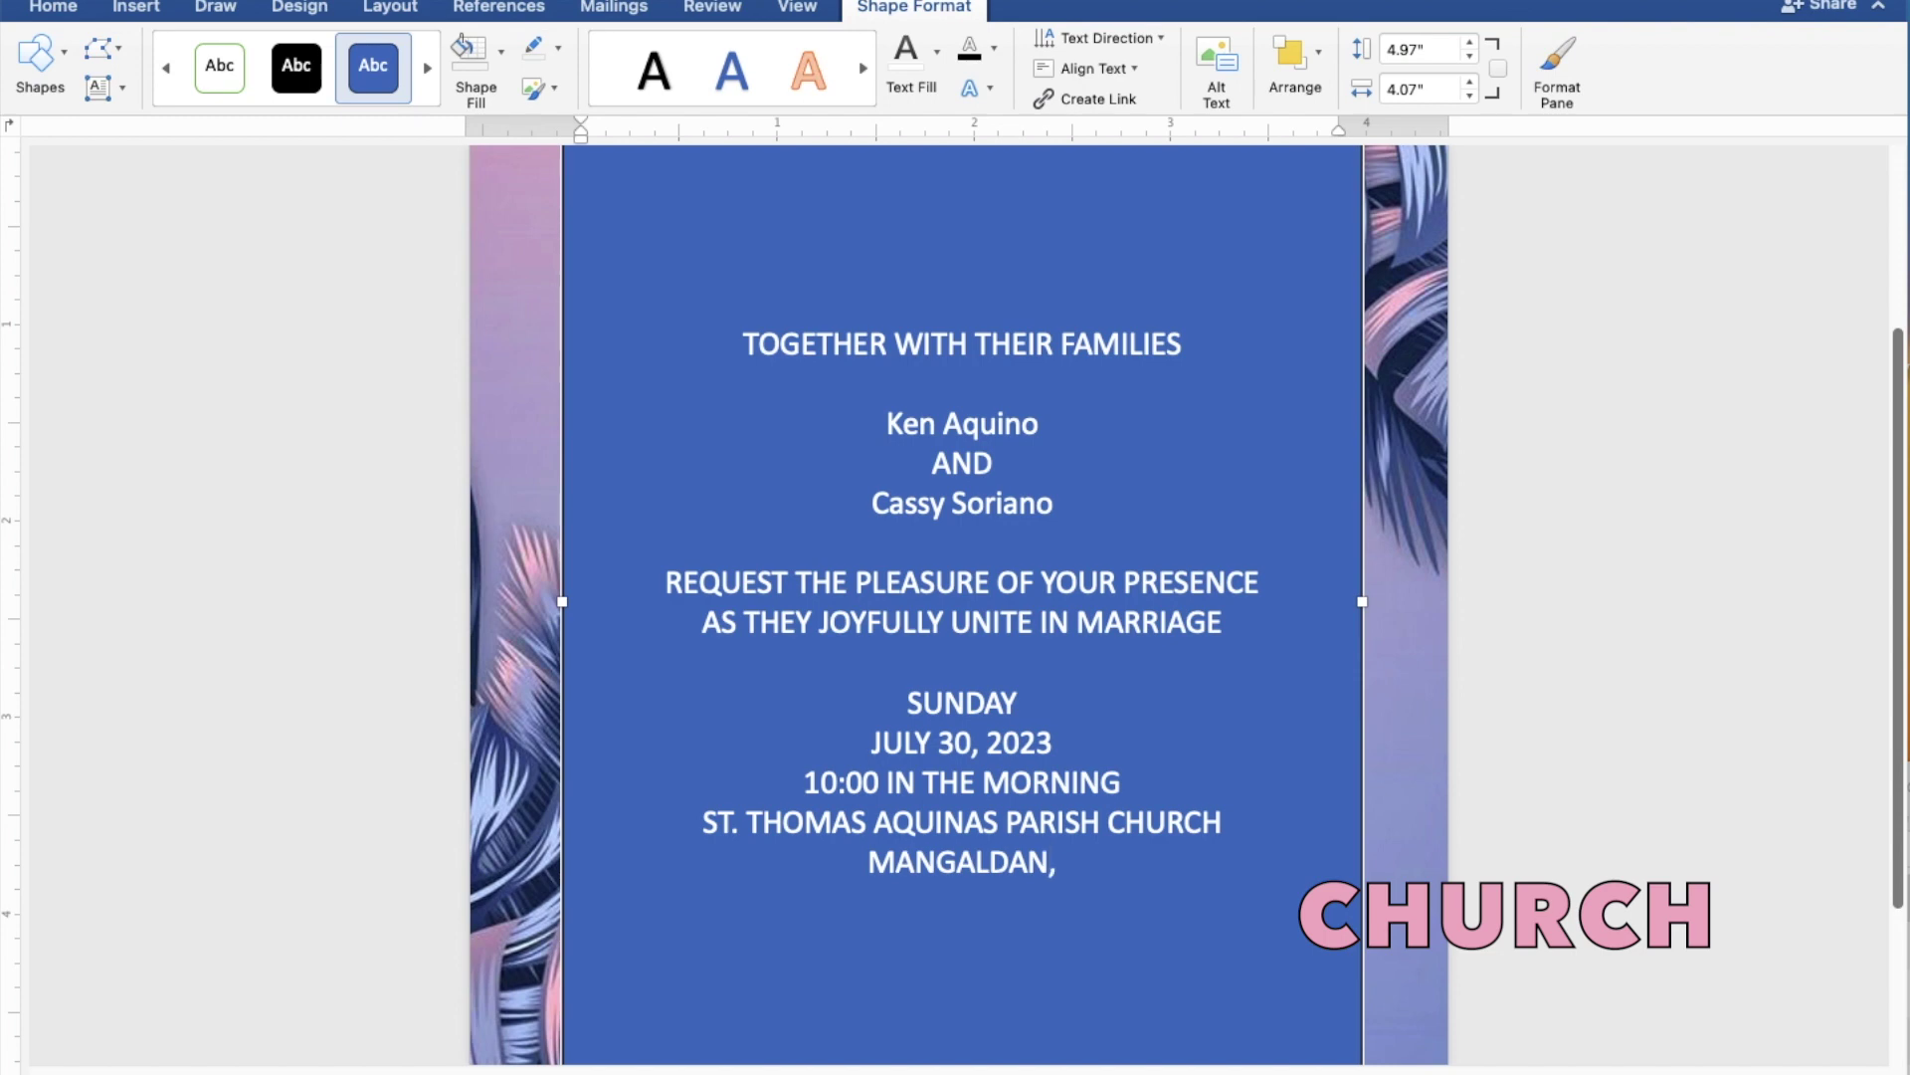
pyautogui.write('P')
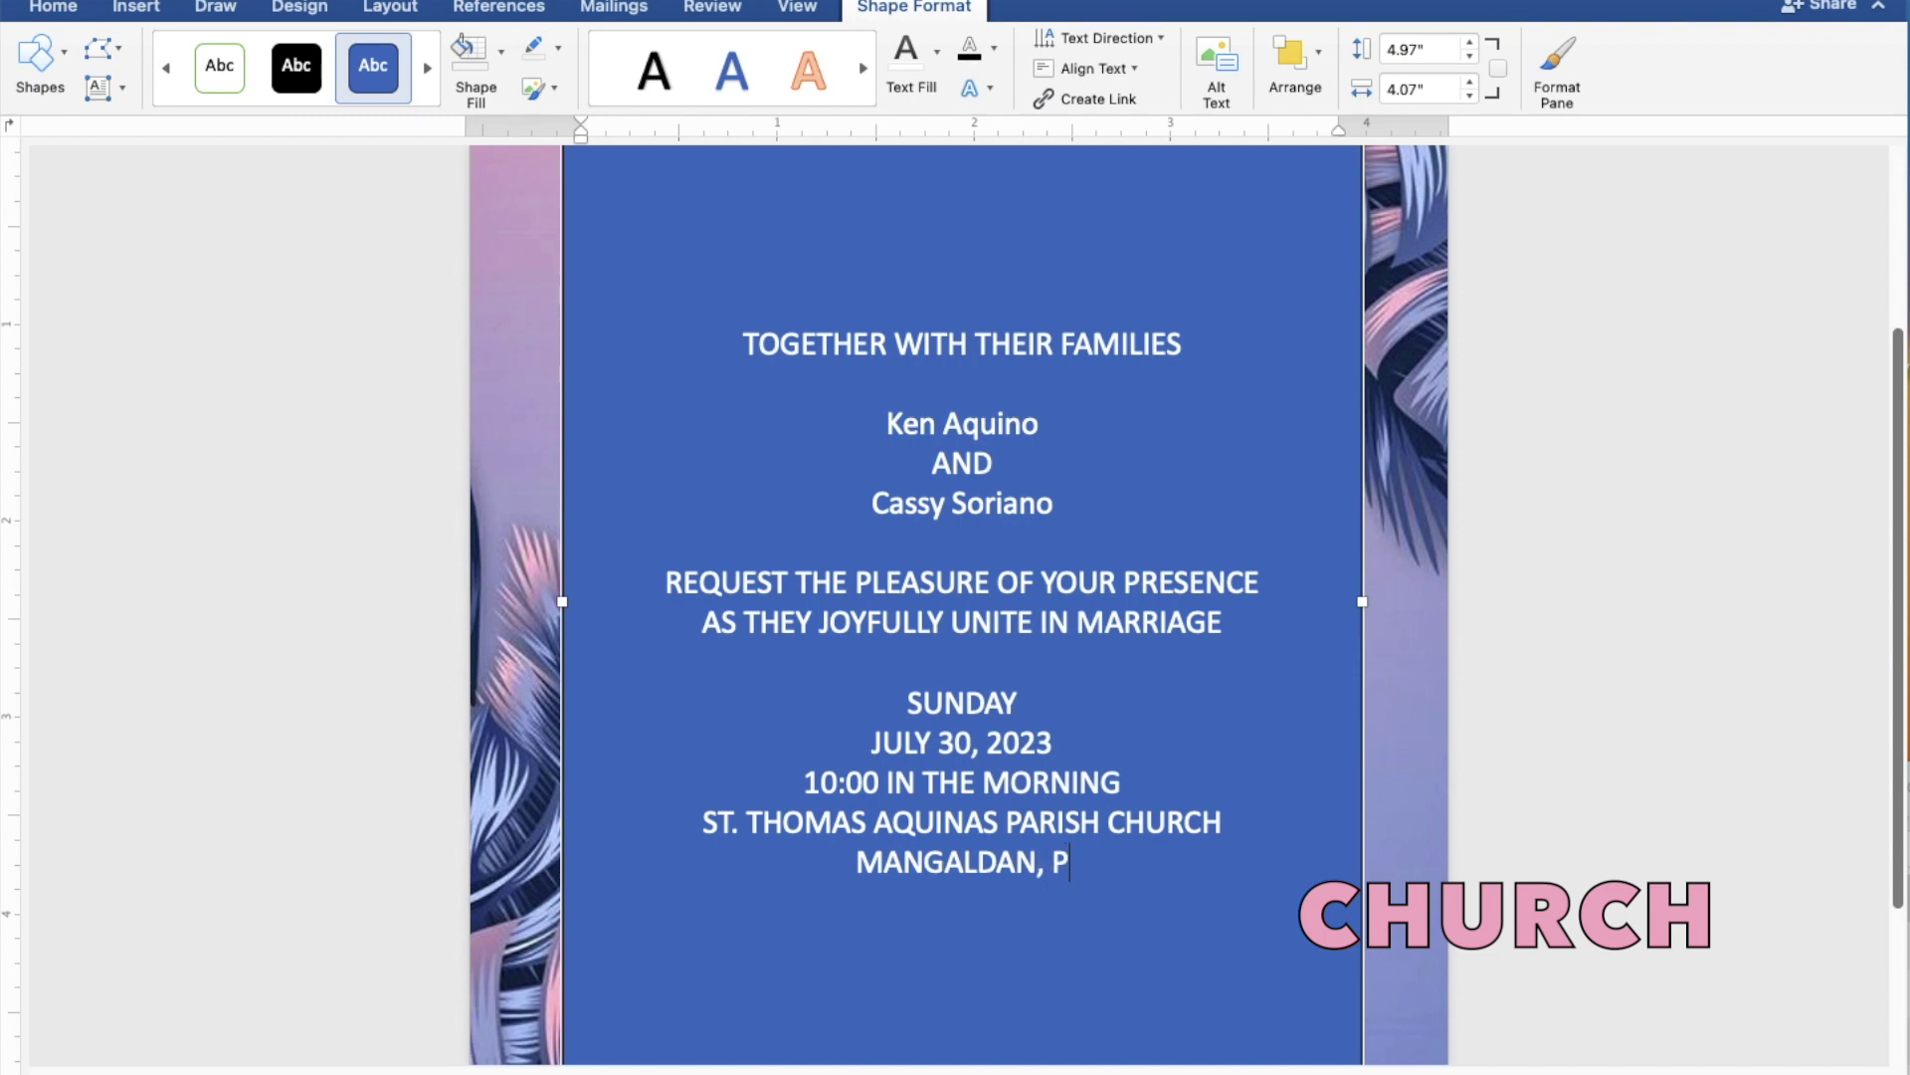
pyautogui.write('ANGASI')
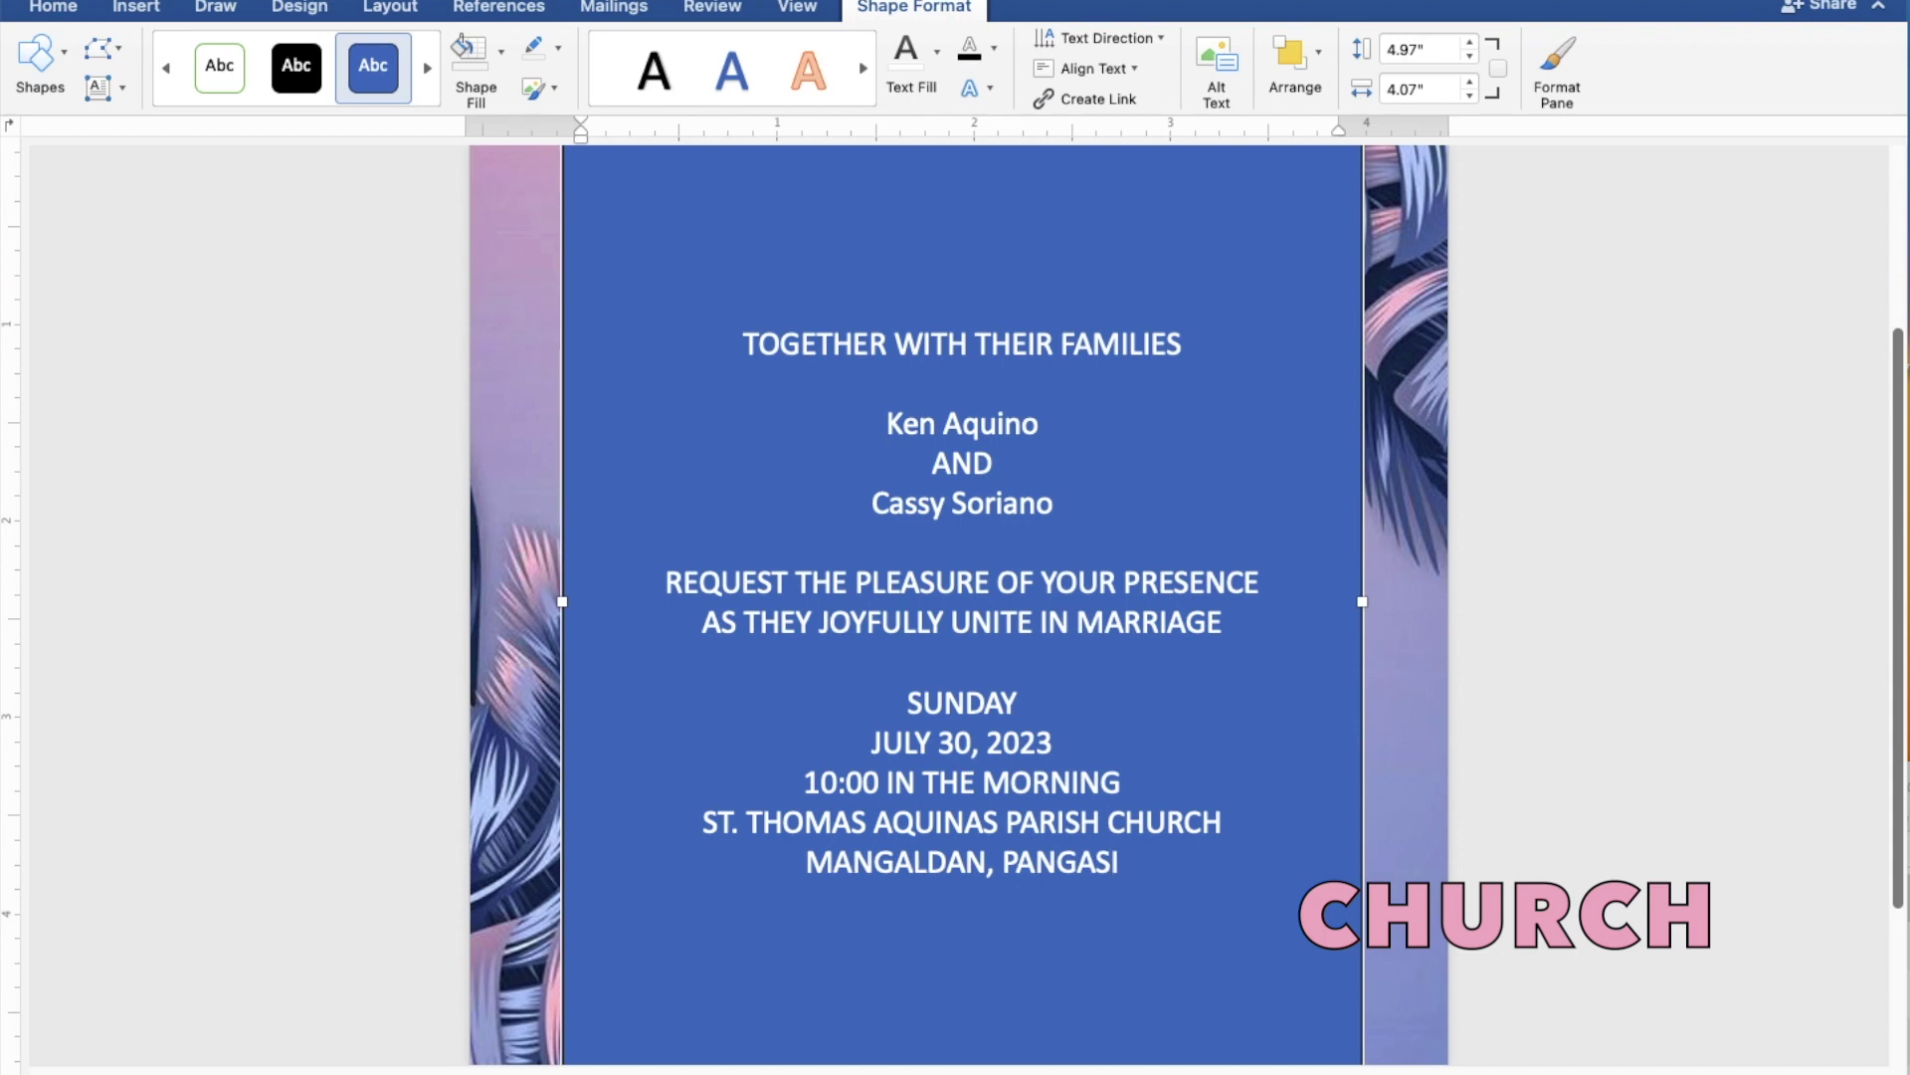
pyautogui.write('NAN')
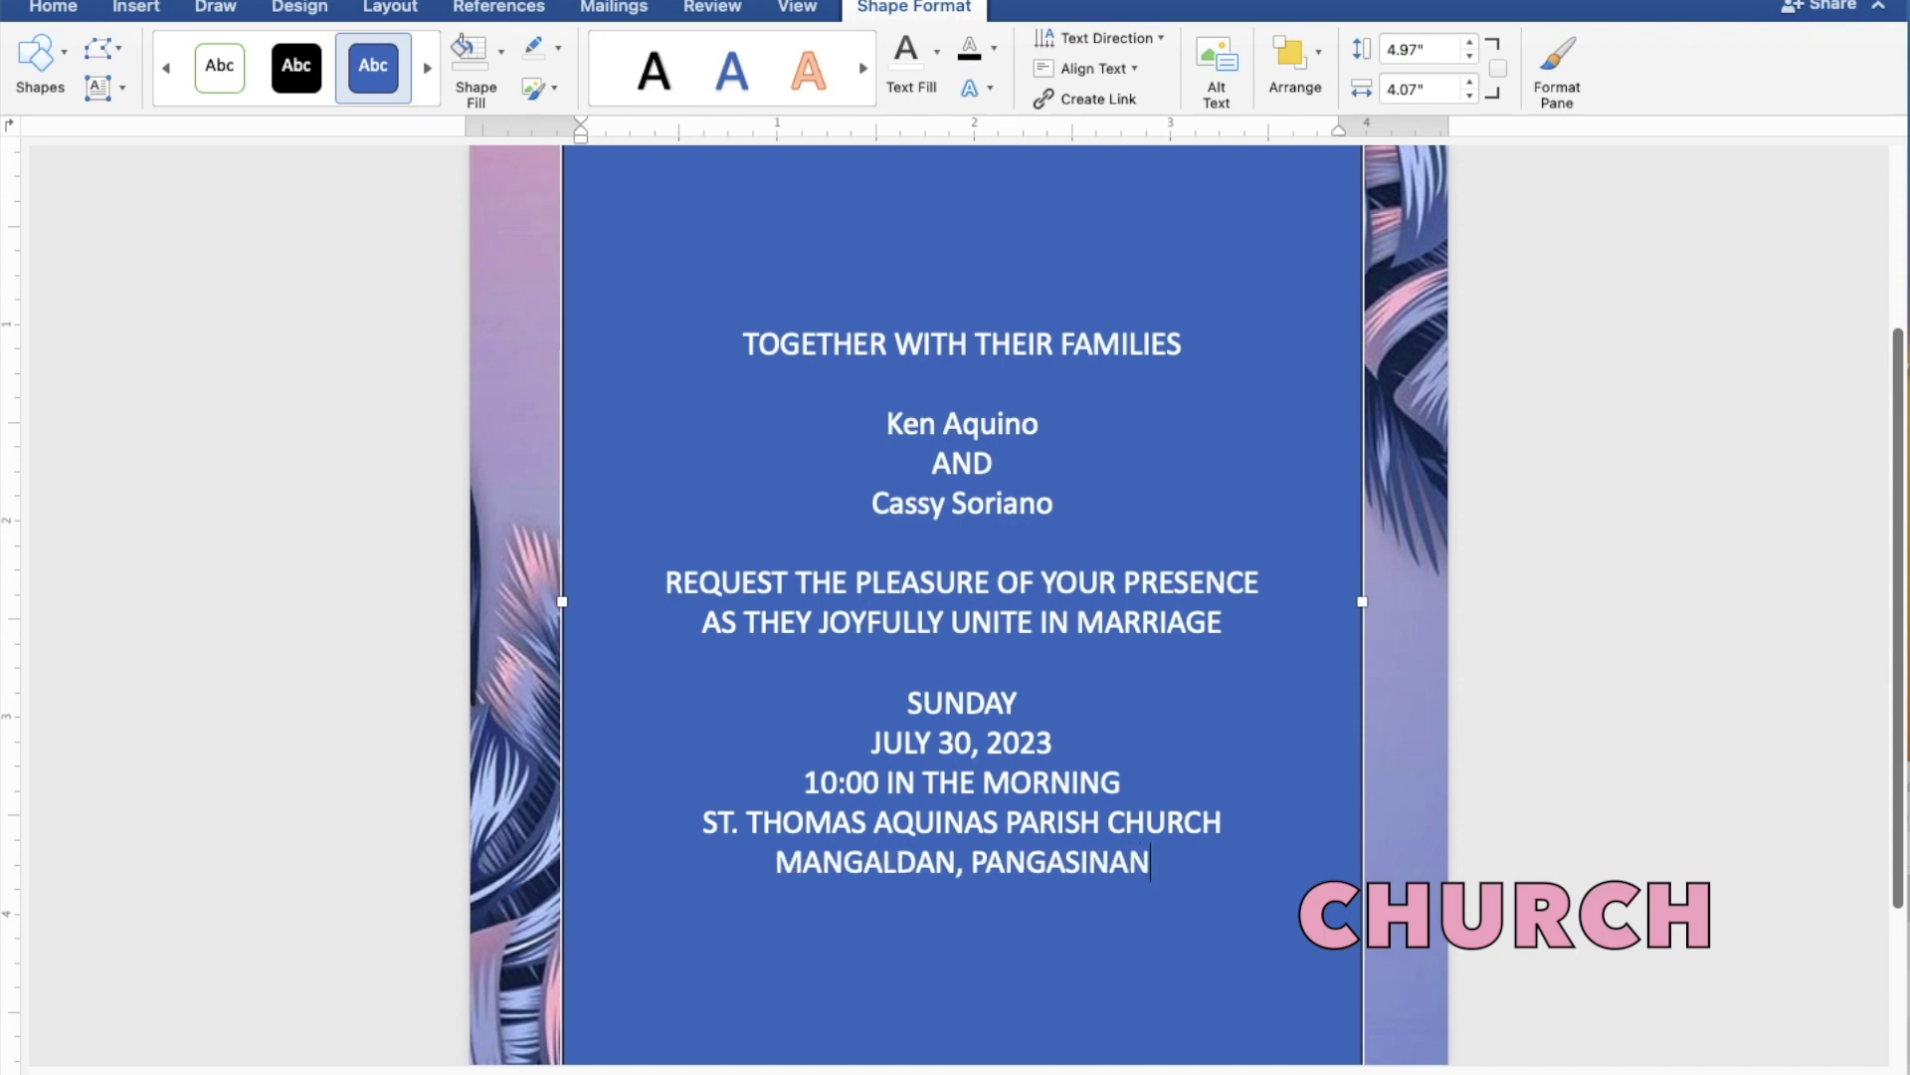
pyautogui.press('Return')
pyautogui.press('Return')
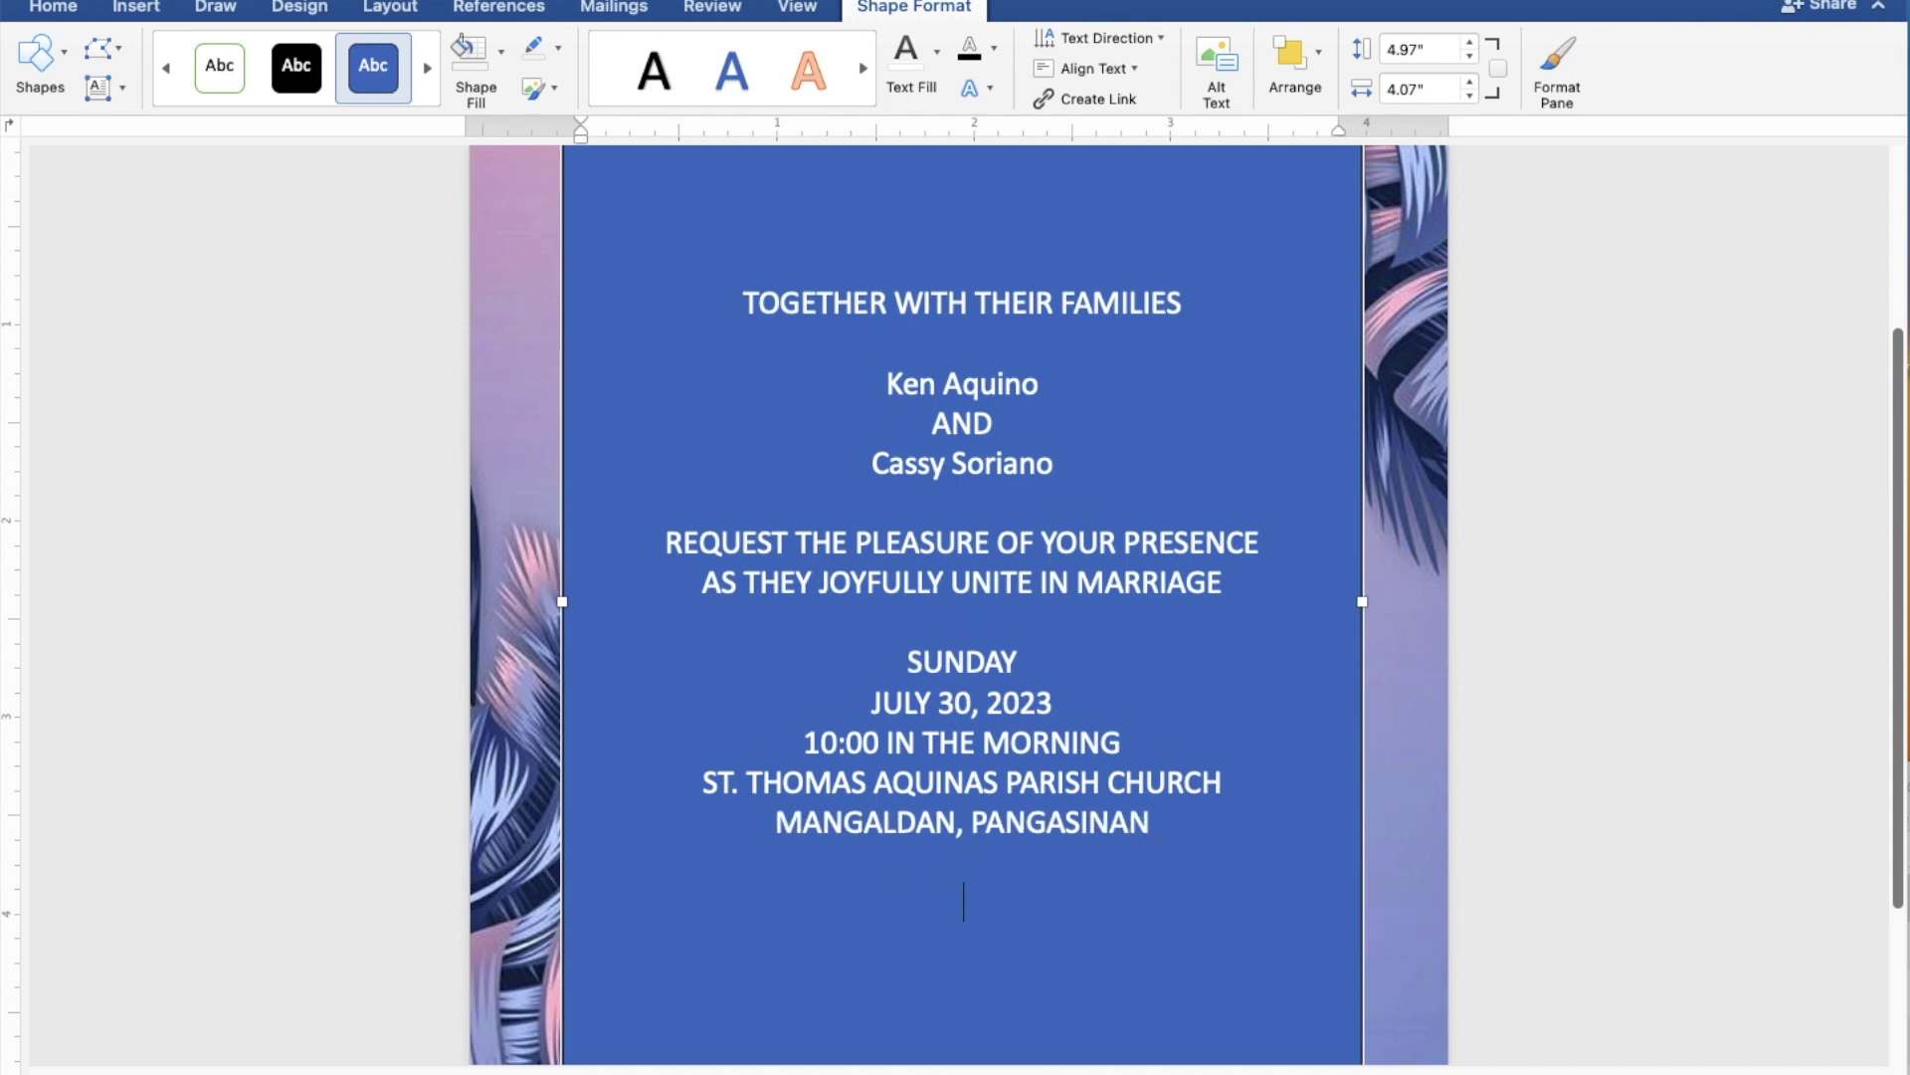
# Step: Type 'Reception to follow' as the closing line and select all the invitation text
pyautogui.write('R')
pyautogui.write('ece')
pyautogui.write('pti')
pyautogui.write('on')
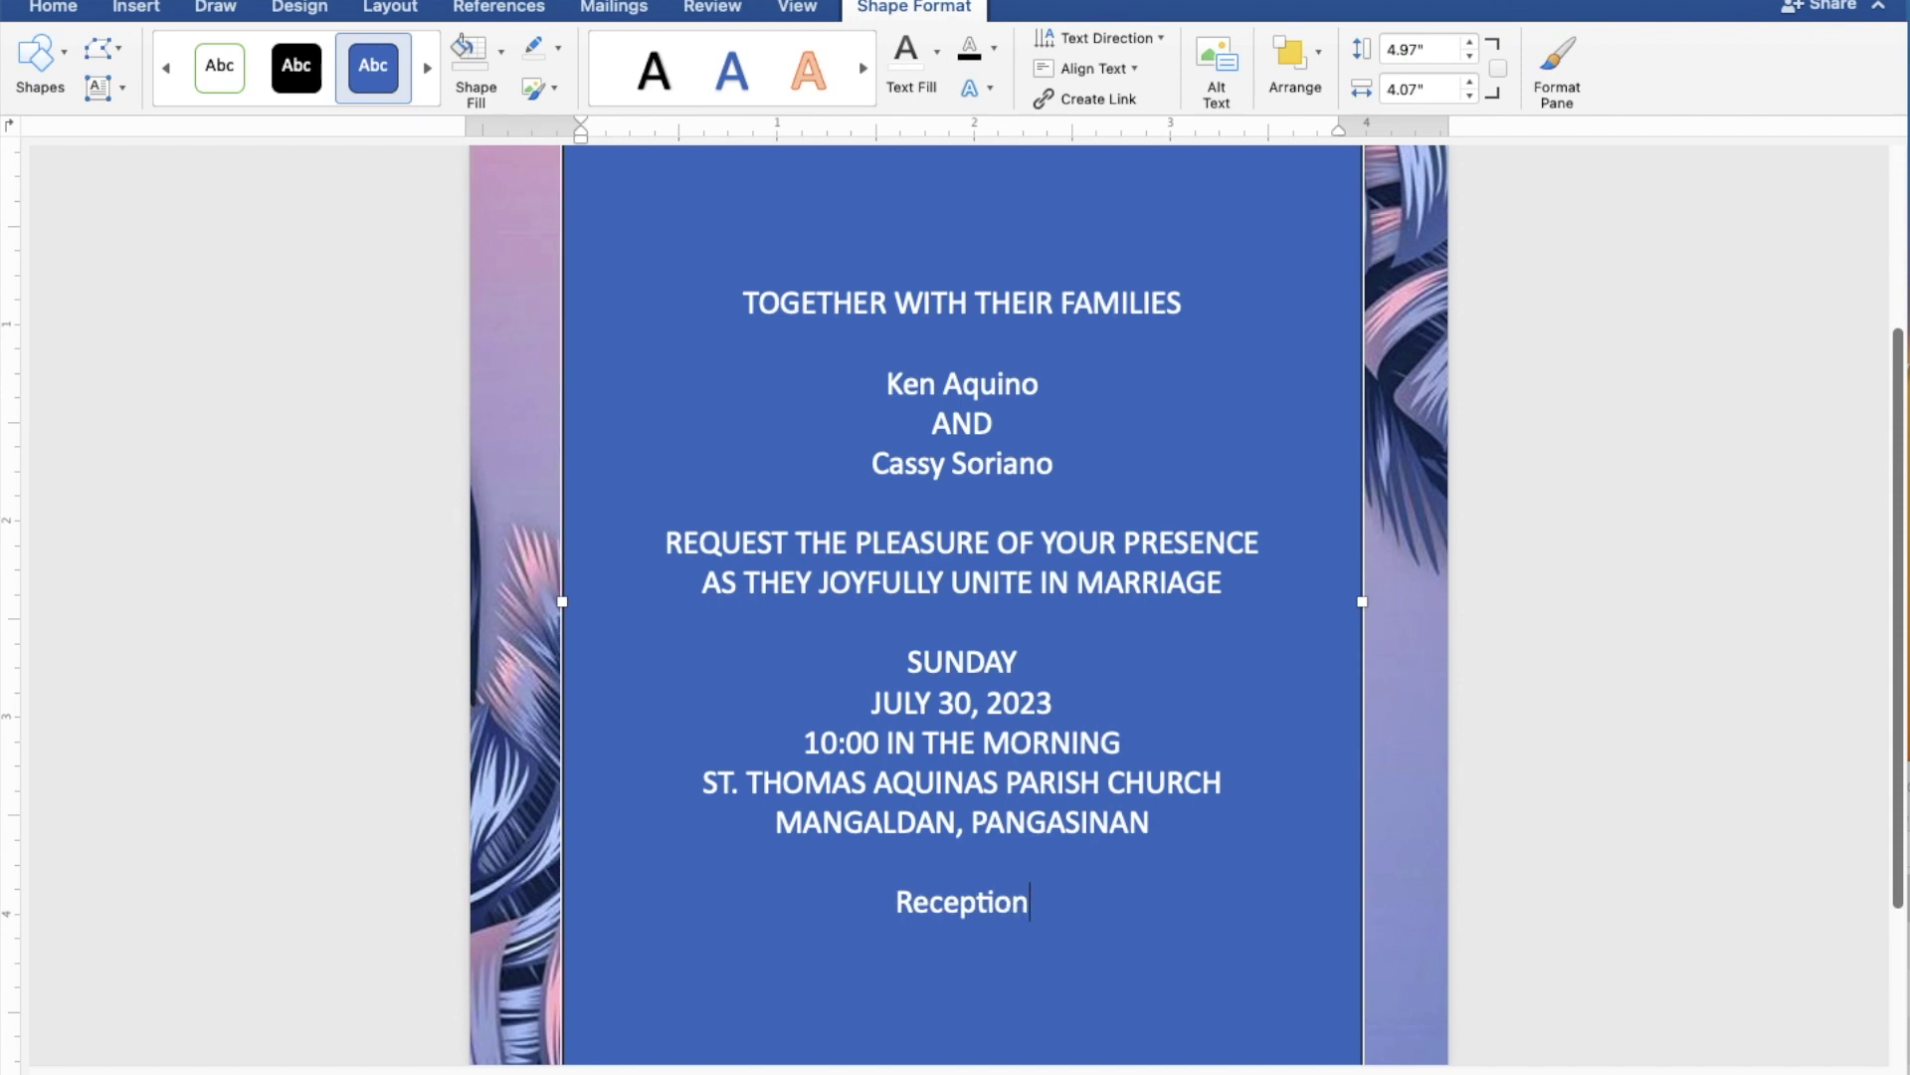
pyautogui.write(' to ')
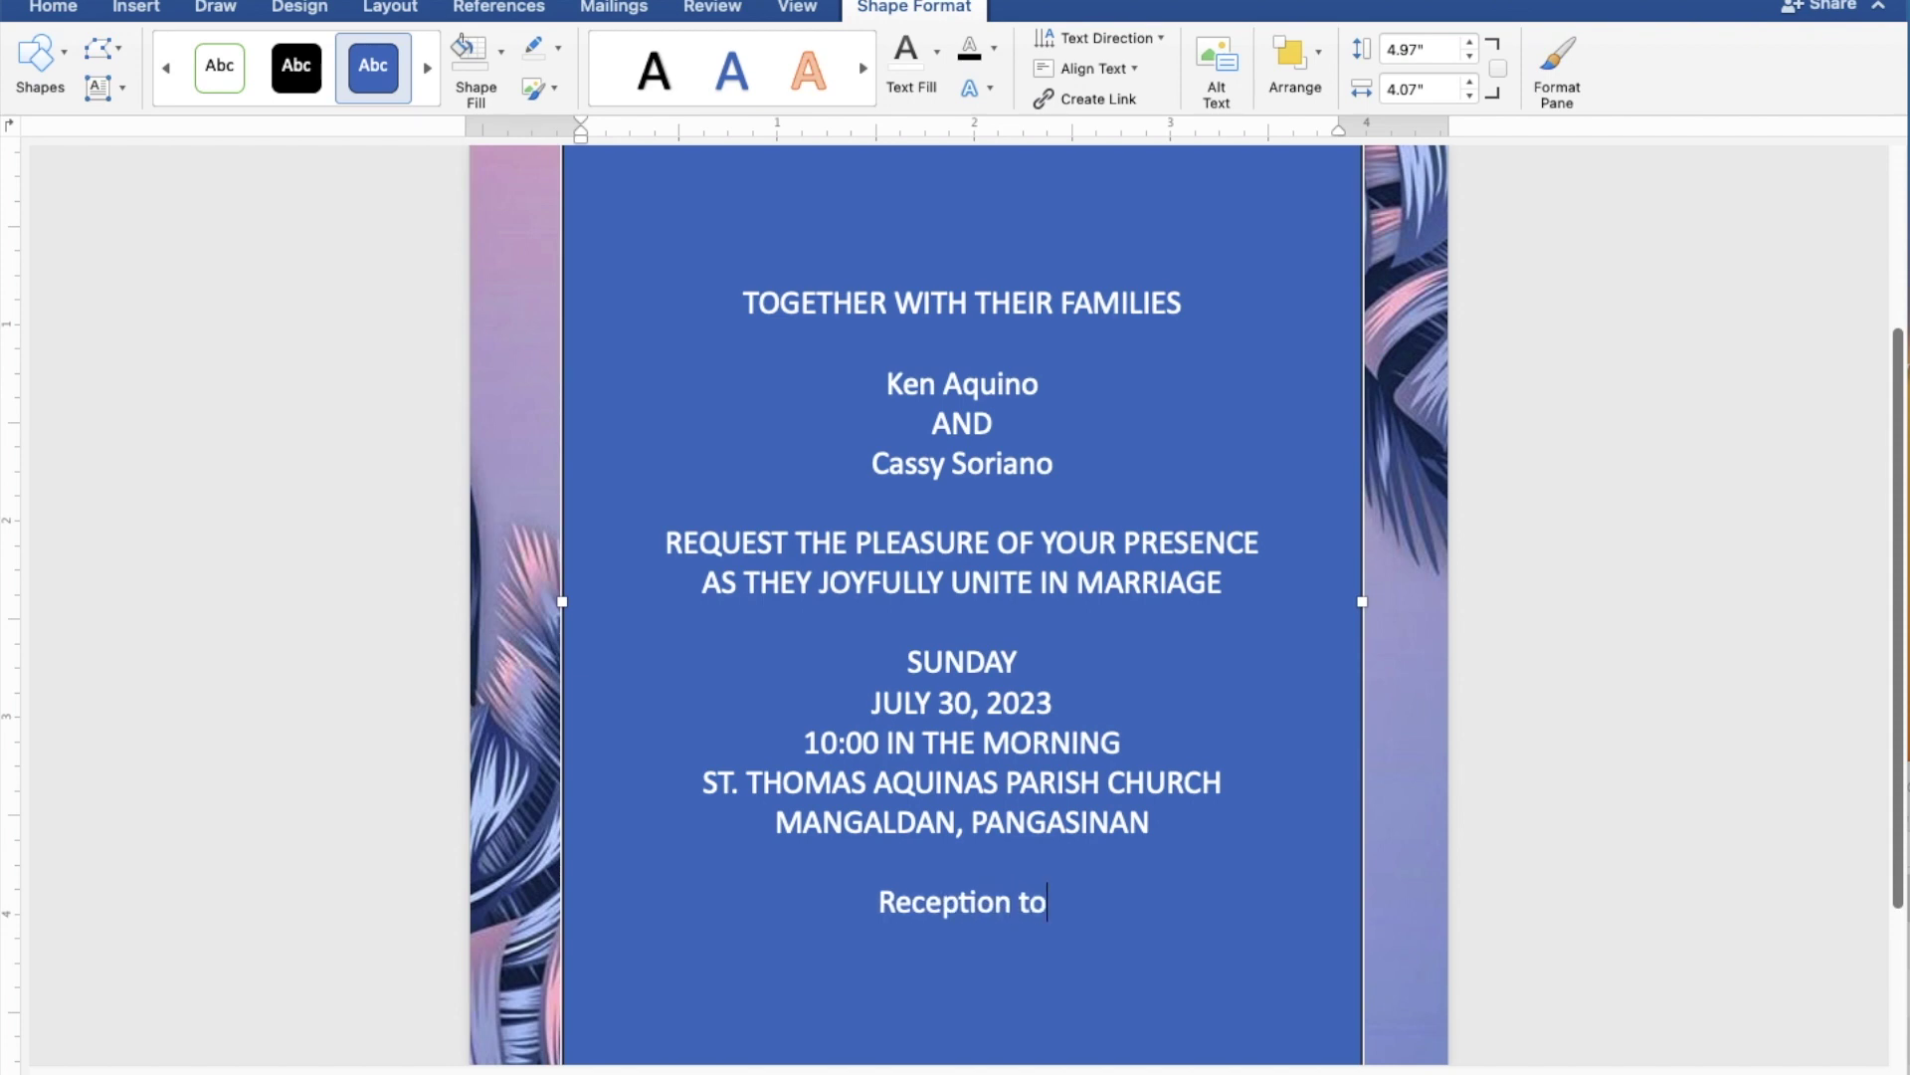
pyautogui.write('follow')
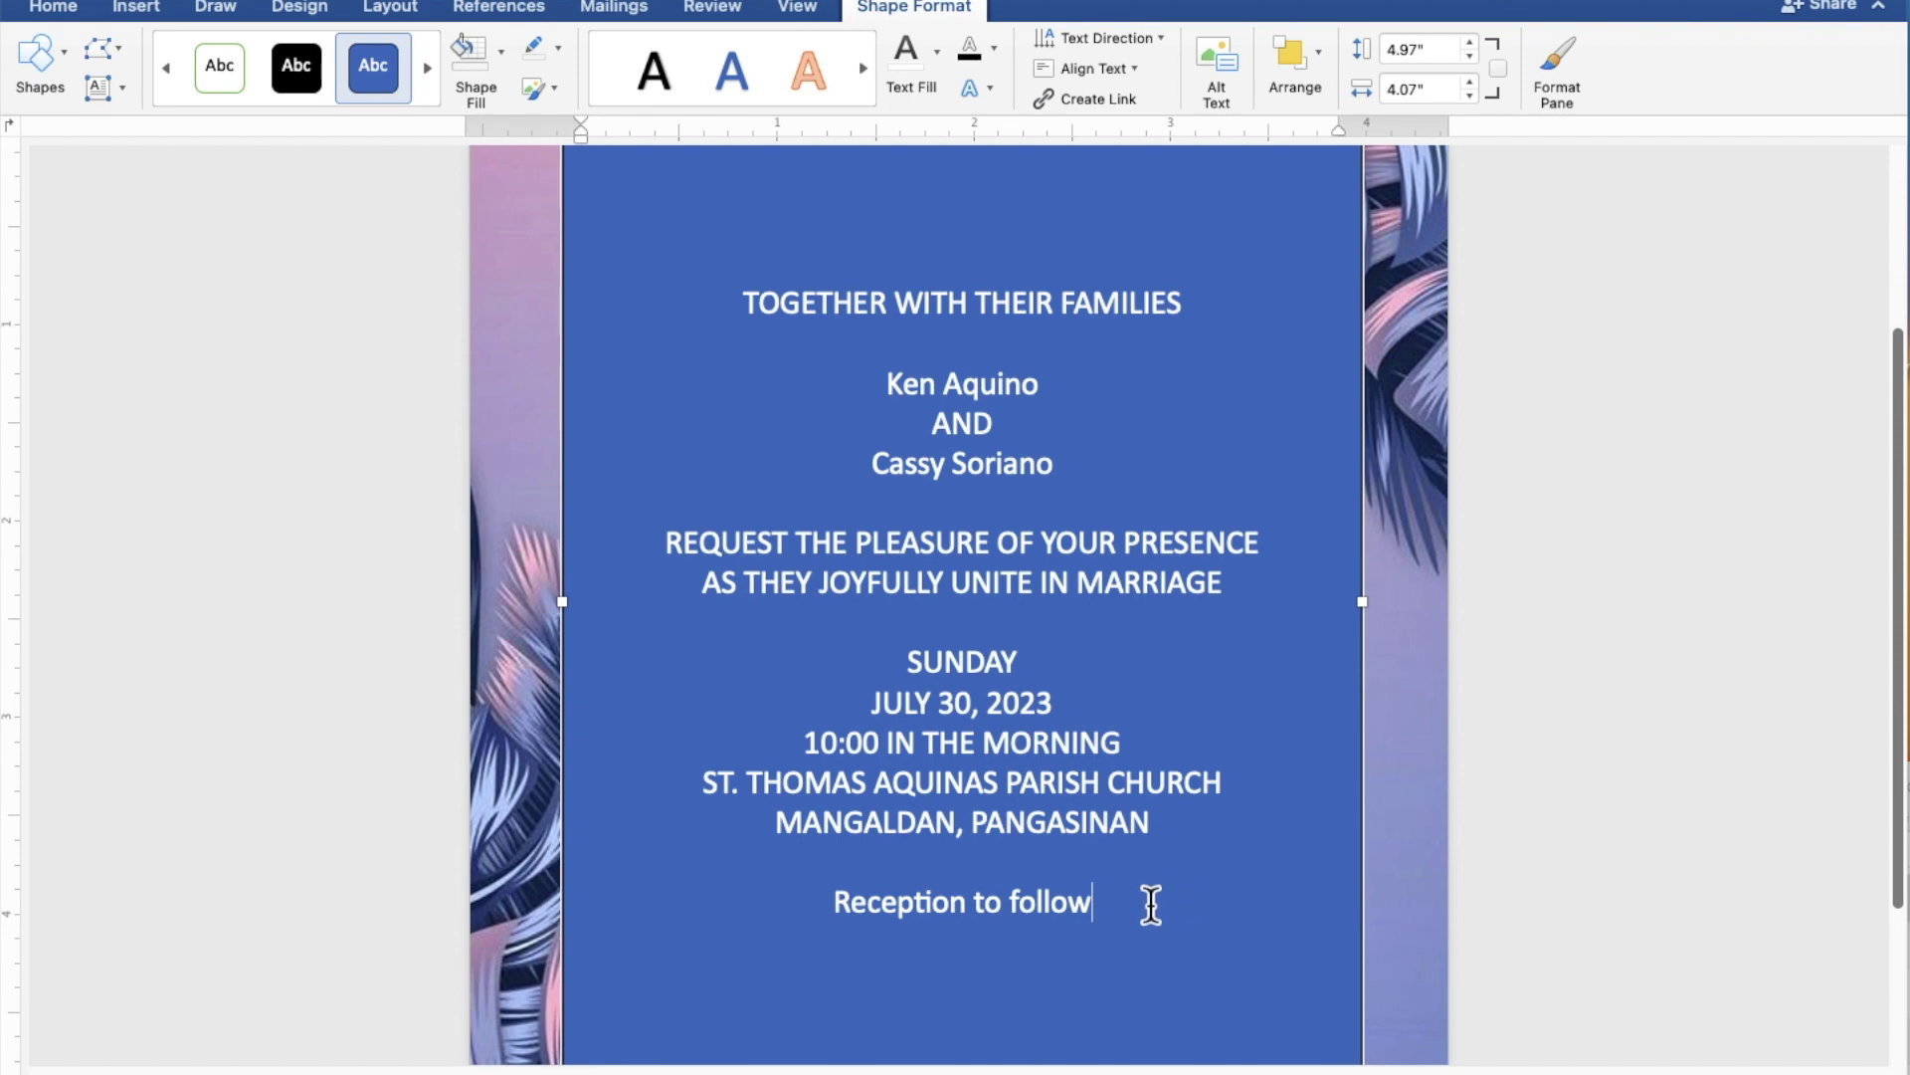
pyautogui.moveTo(1095, 902)
pyautogui.mouseDown()
pyautogui.moveTo(1003, 862)
pyautogui.moveTo(925, 780)
pyautogui.moveTo(935, 683)
pyautogui.moveTo(865, 503)
pyautogui.moveTo(747, 318)
pyautogui.mouseUp()
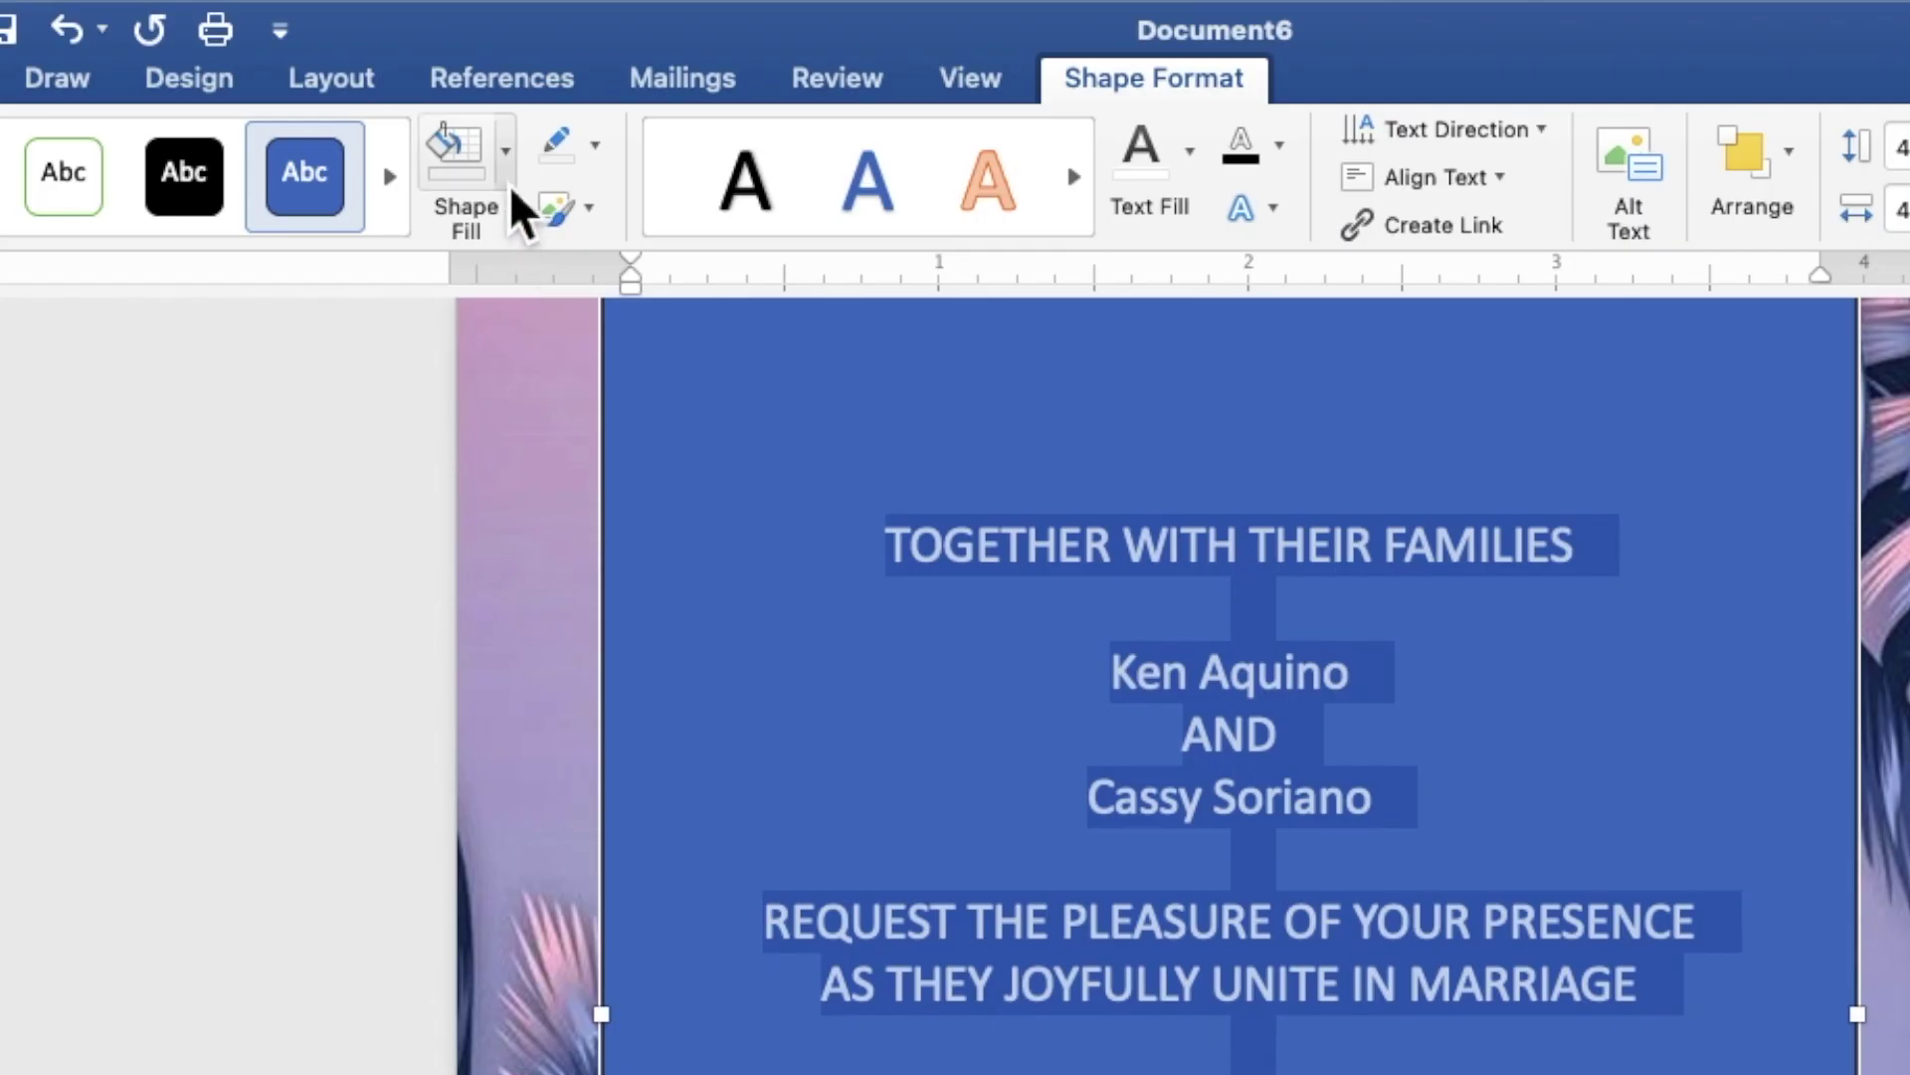
# Step: Set the rectangle's Shape Fill to No Fill and Shape Outline to No Outline
pyautogui.click(509, 177)
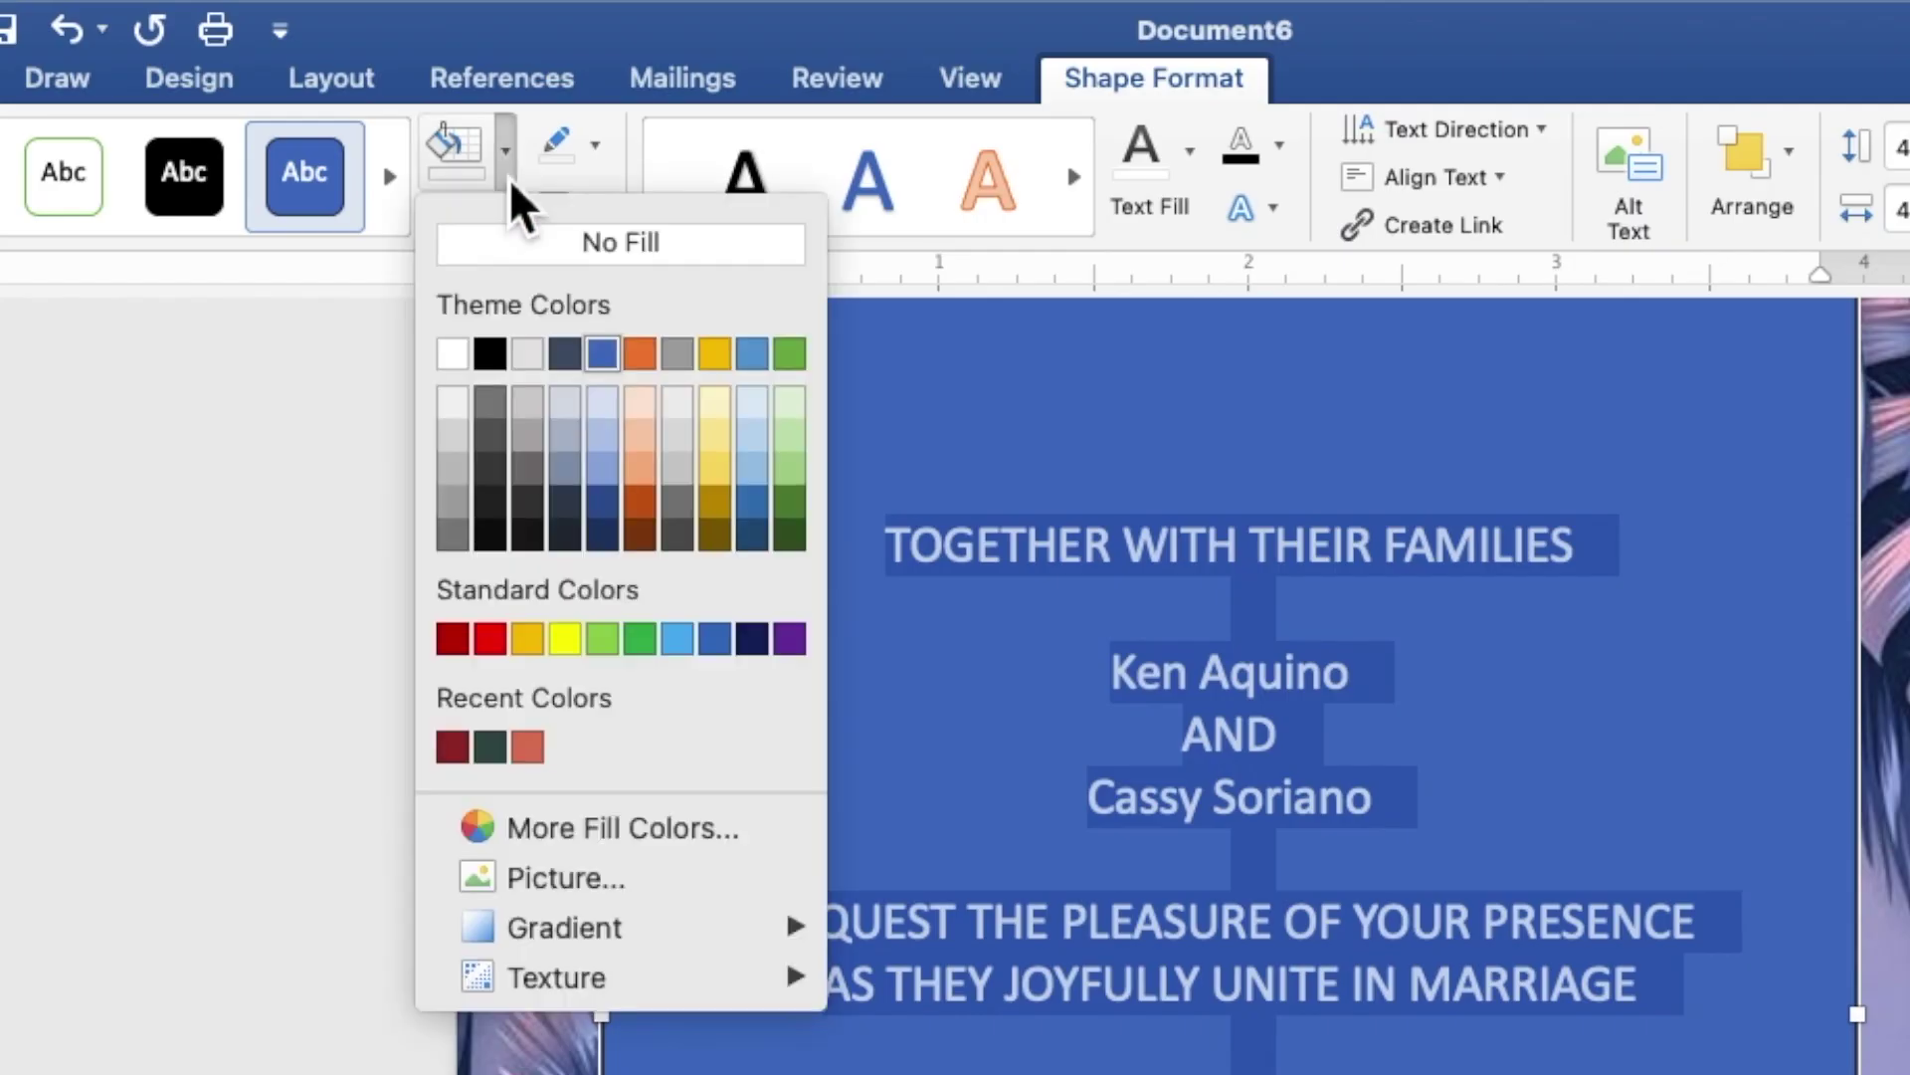
pyautogui.click(513, 247)
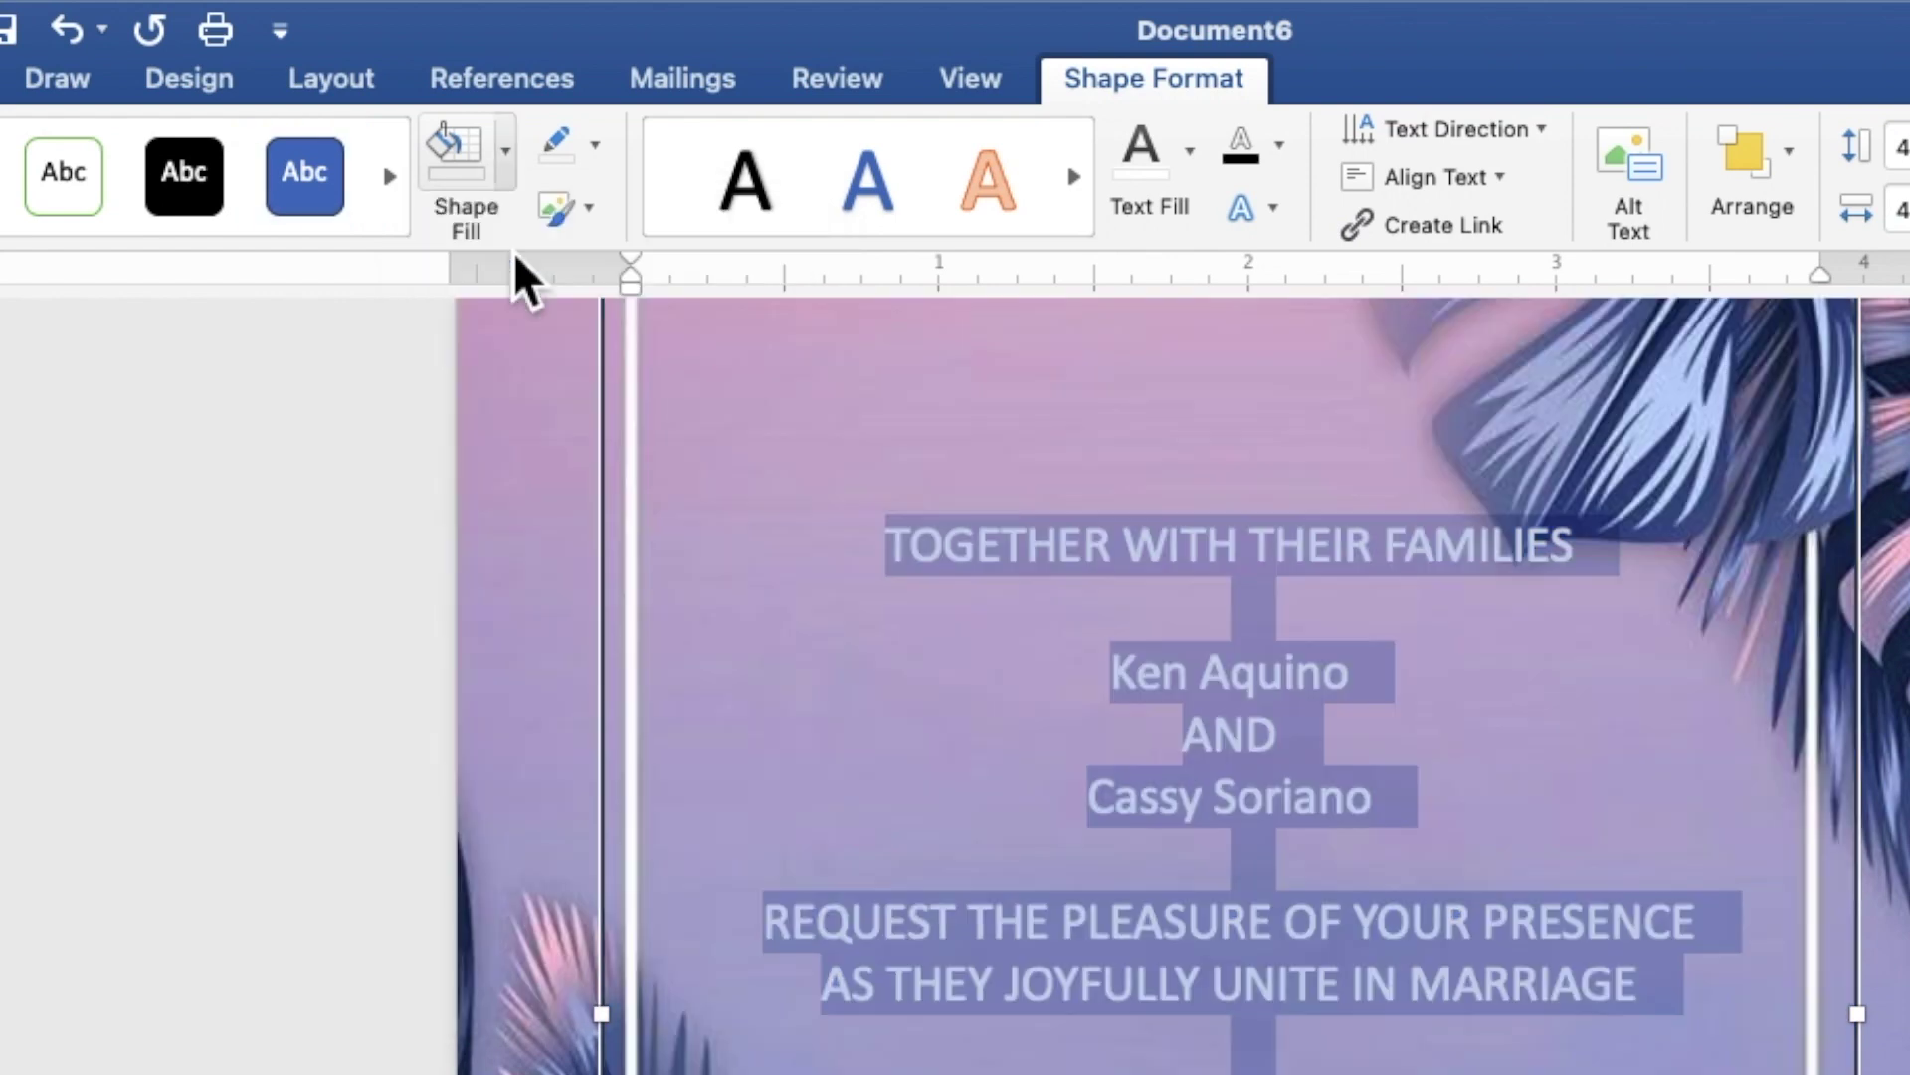
pyautogui.click(605, 156)
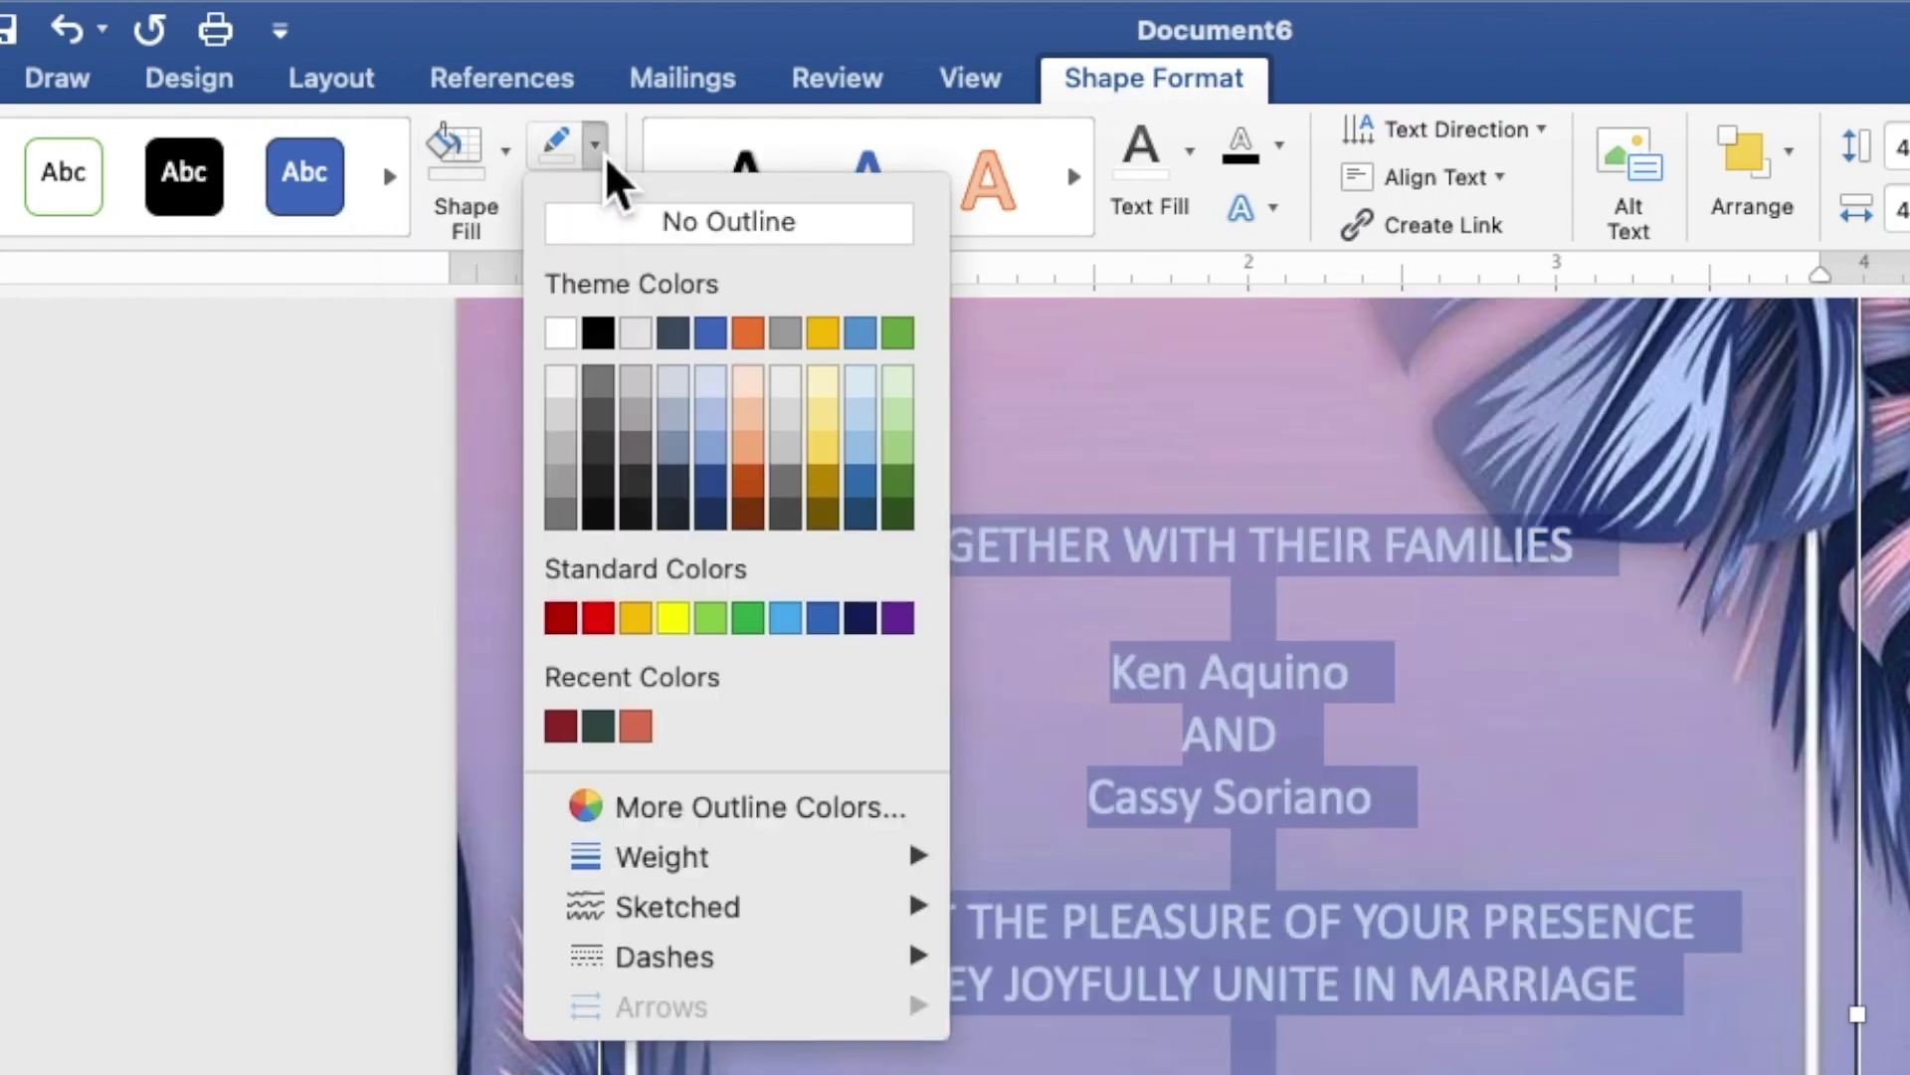
pyautogui.click(601, 224)
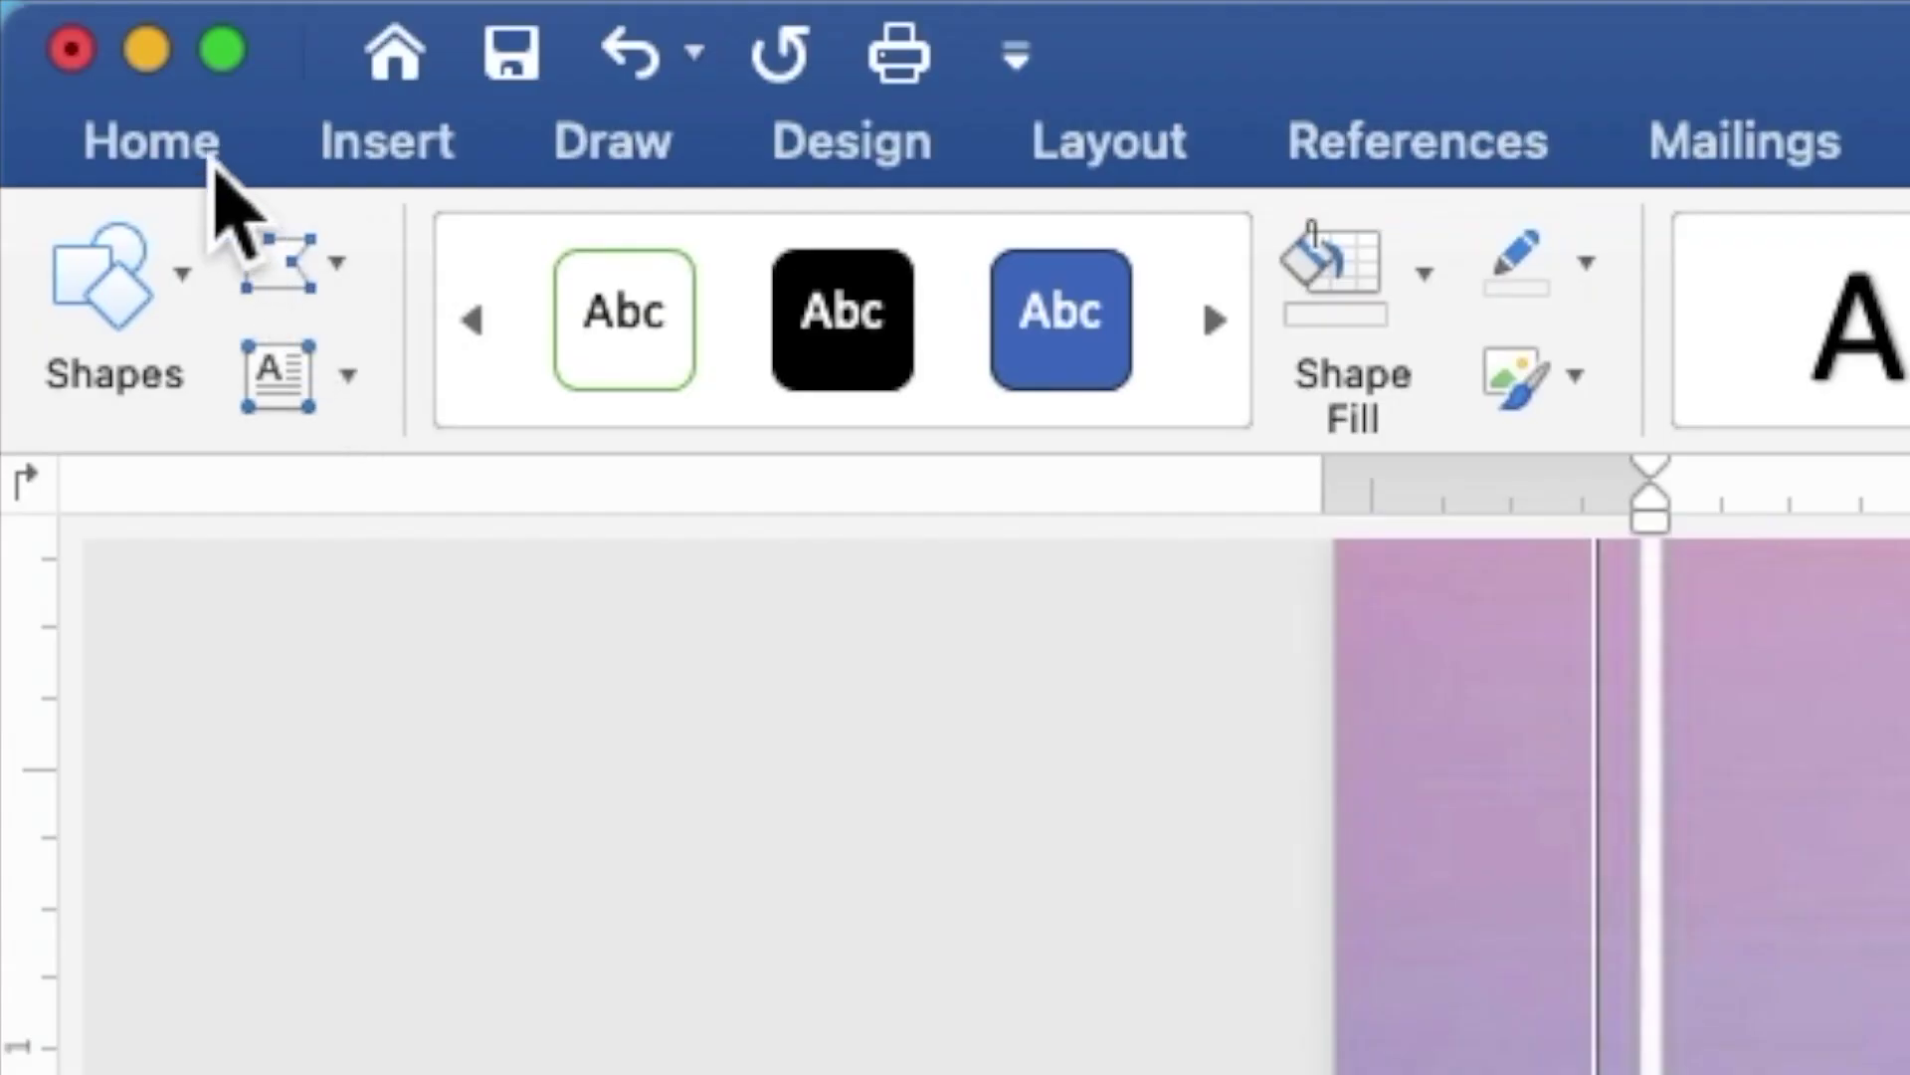
# Step: Format the selected invitation text as Times New Roman, size 9, then deselect it
pyautogui.click(204, 150)
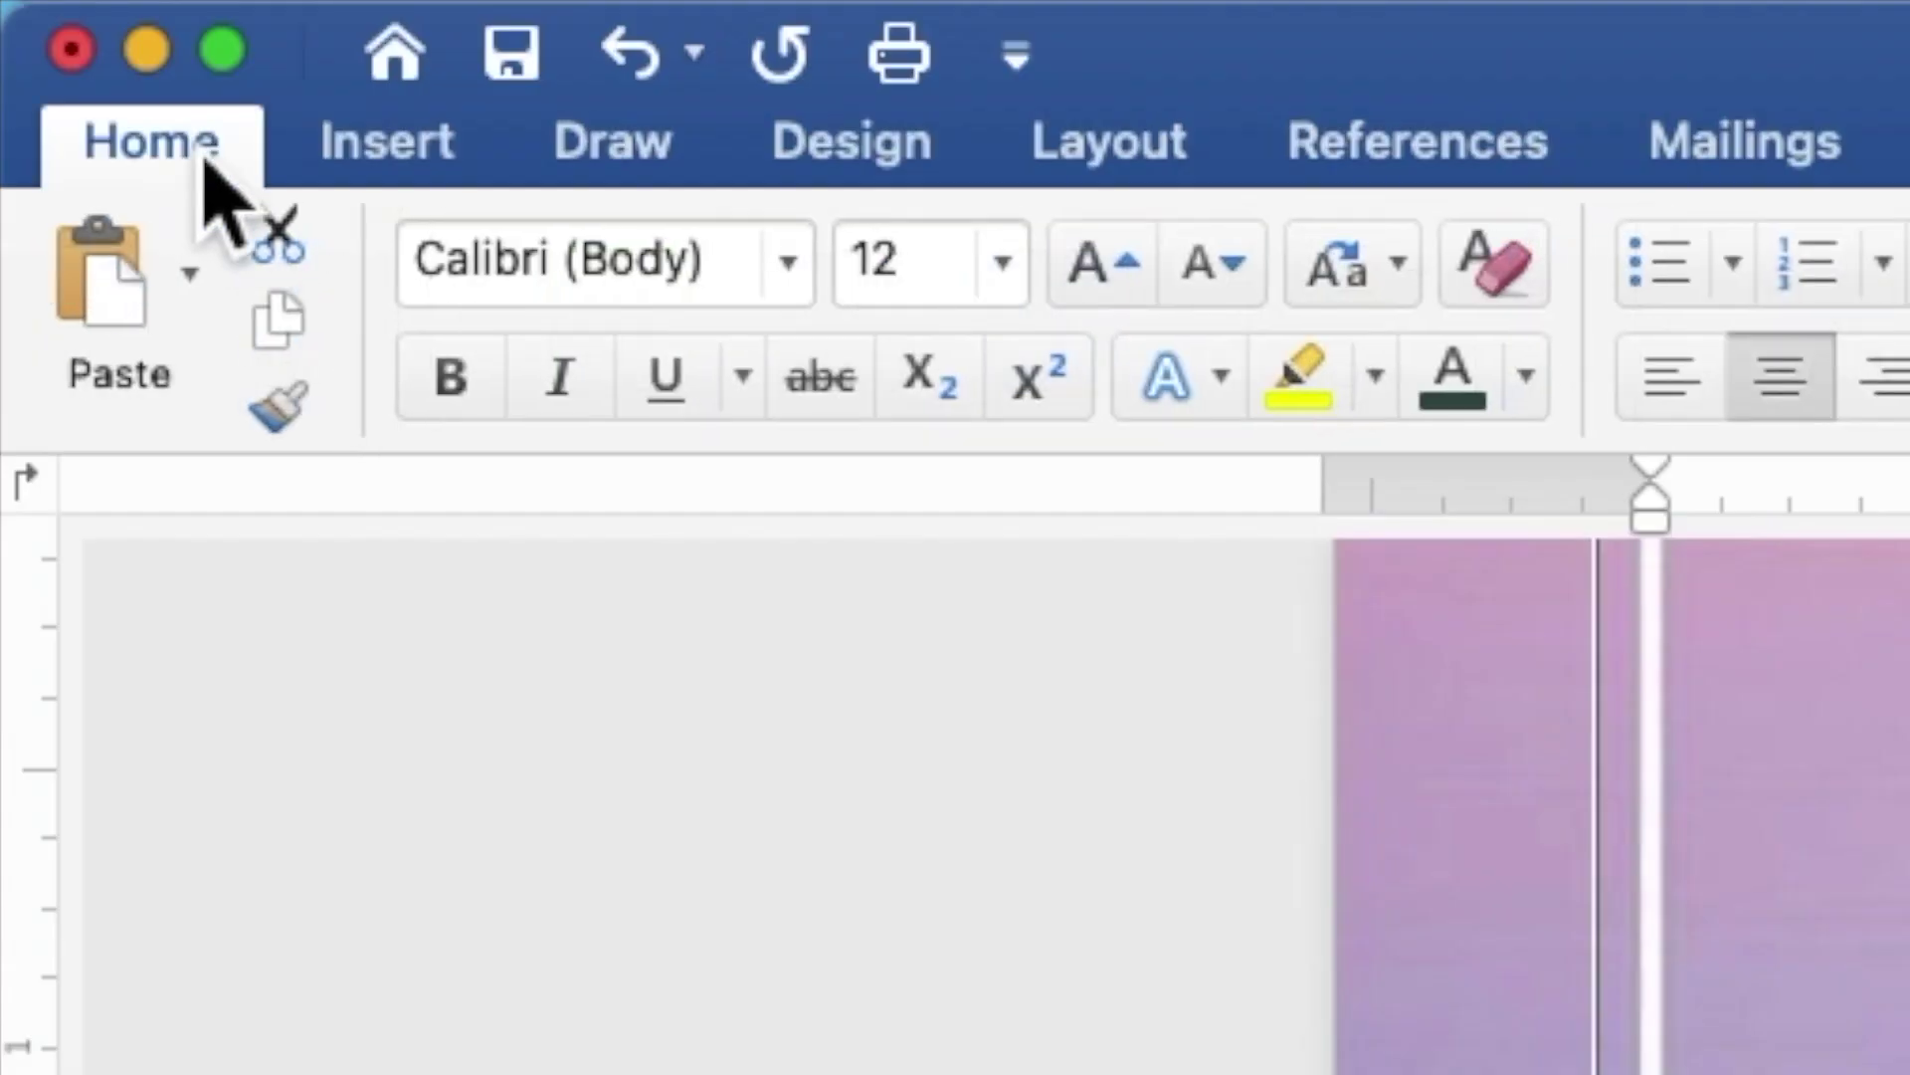
pyautogui.click(791, 302)
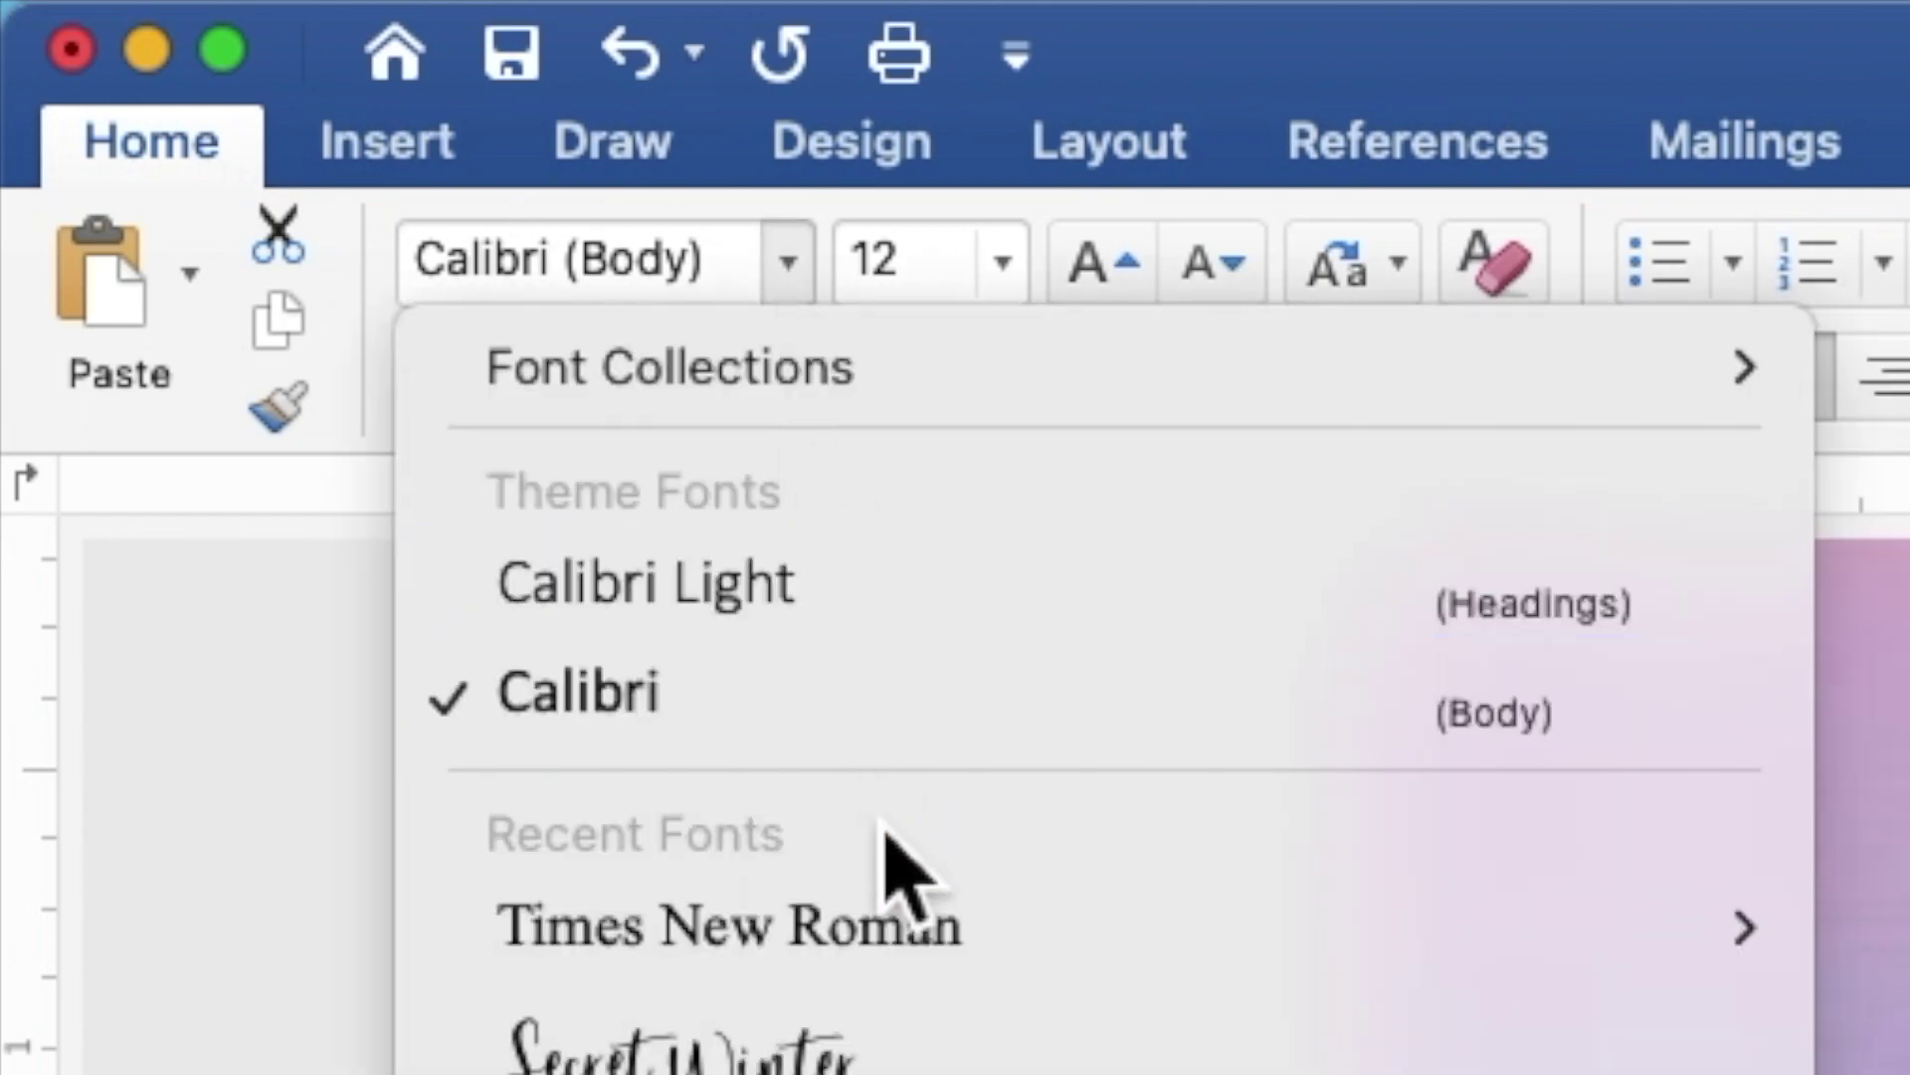
pyautogui.click(898, 926)
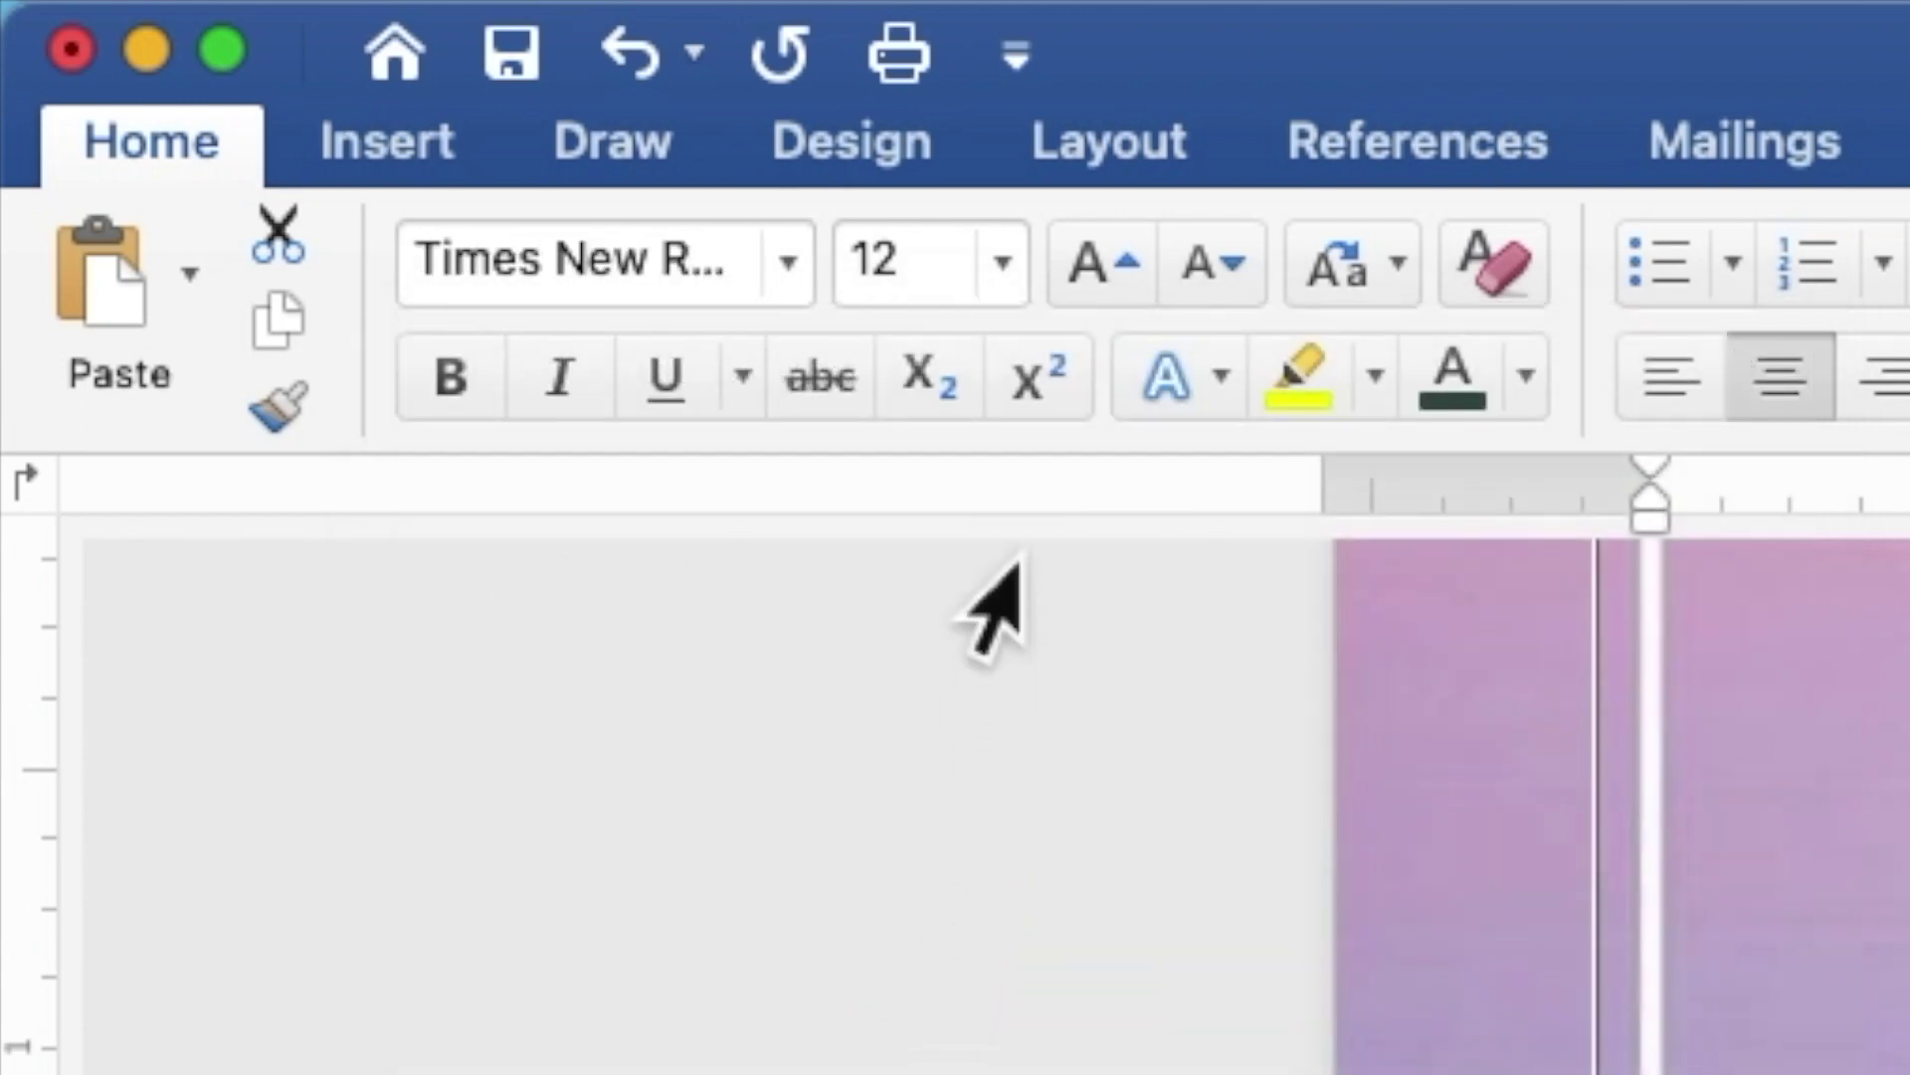
pyautogui.click(945, 278)
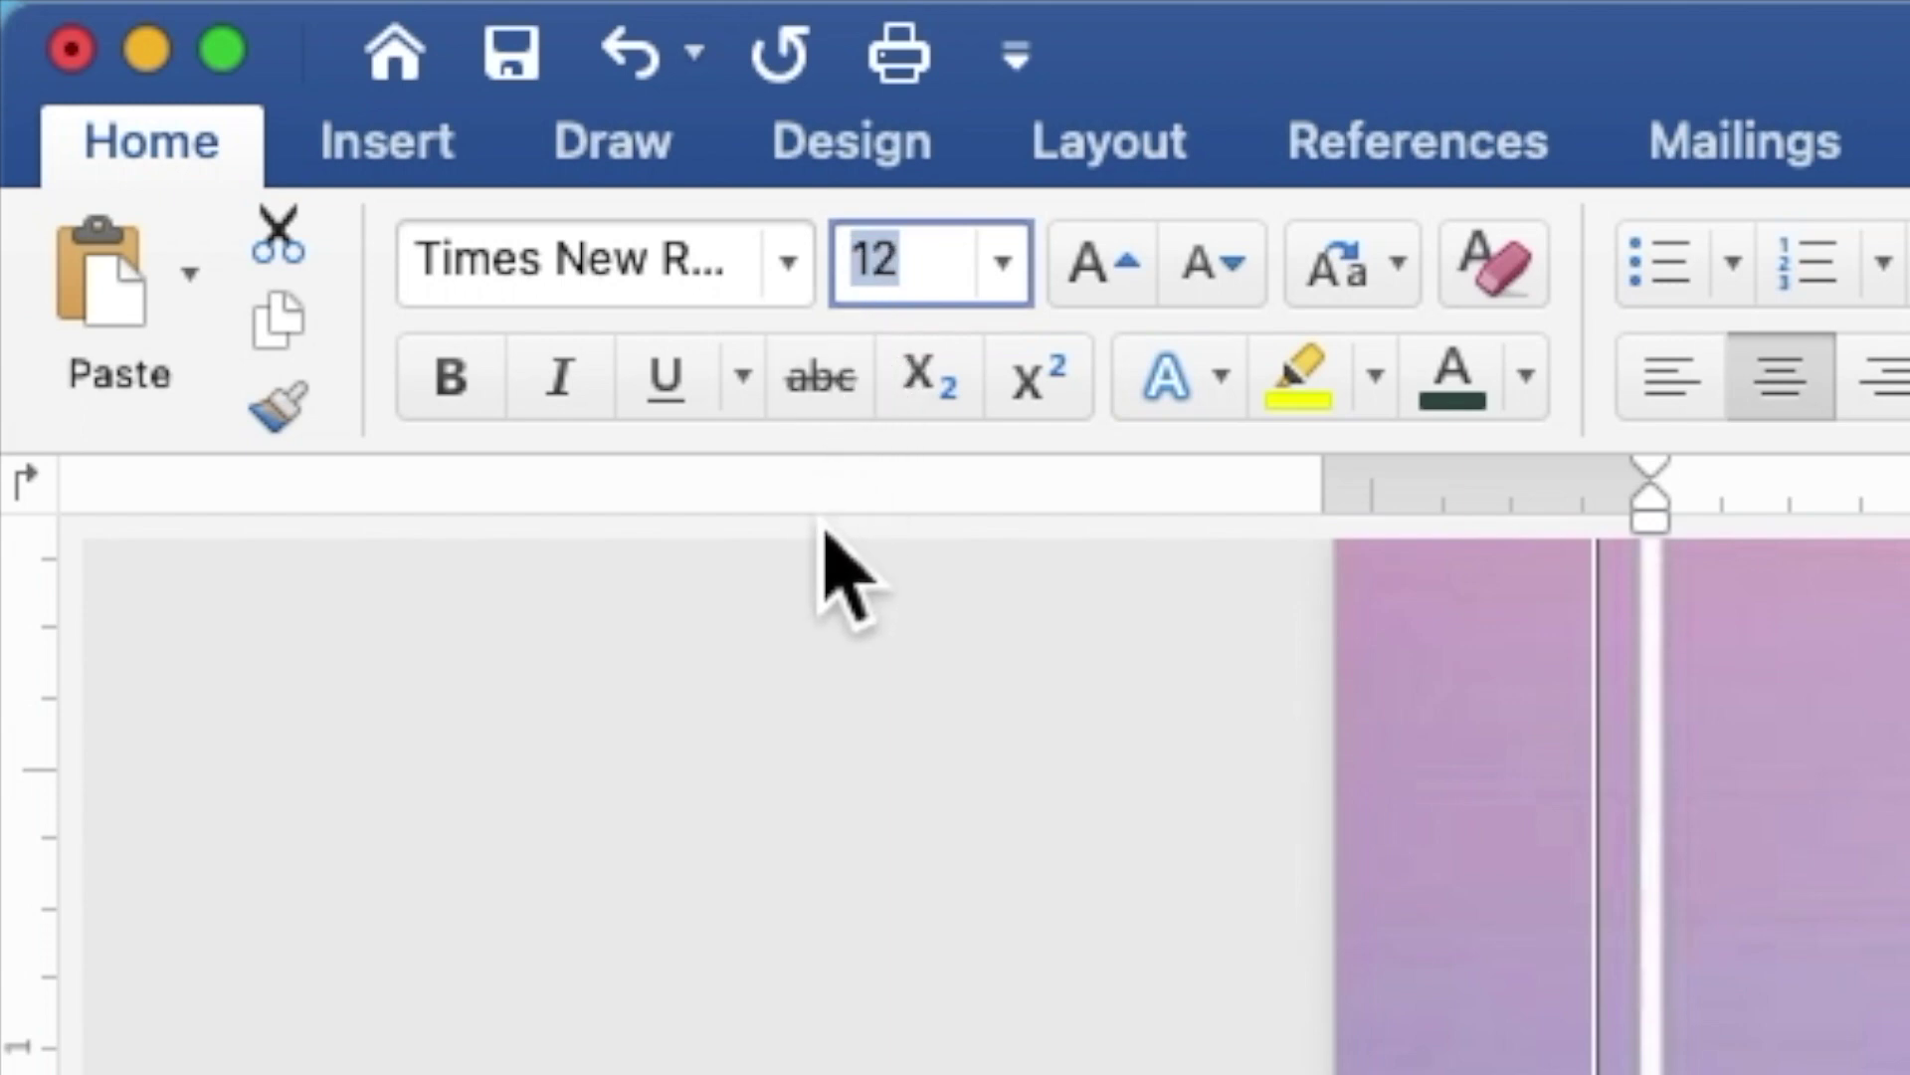
pyautogui.write('9')
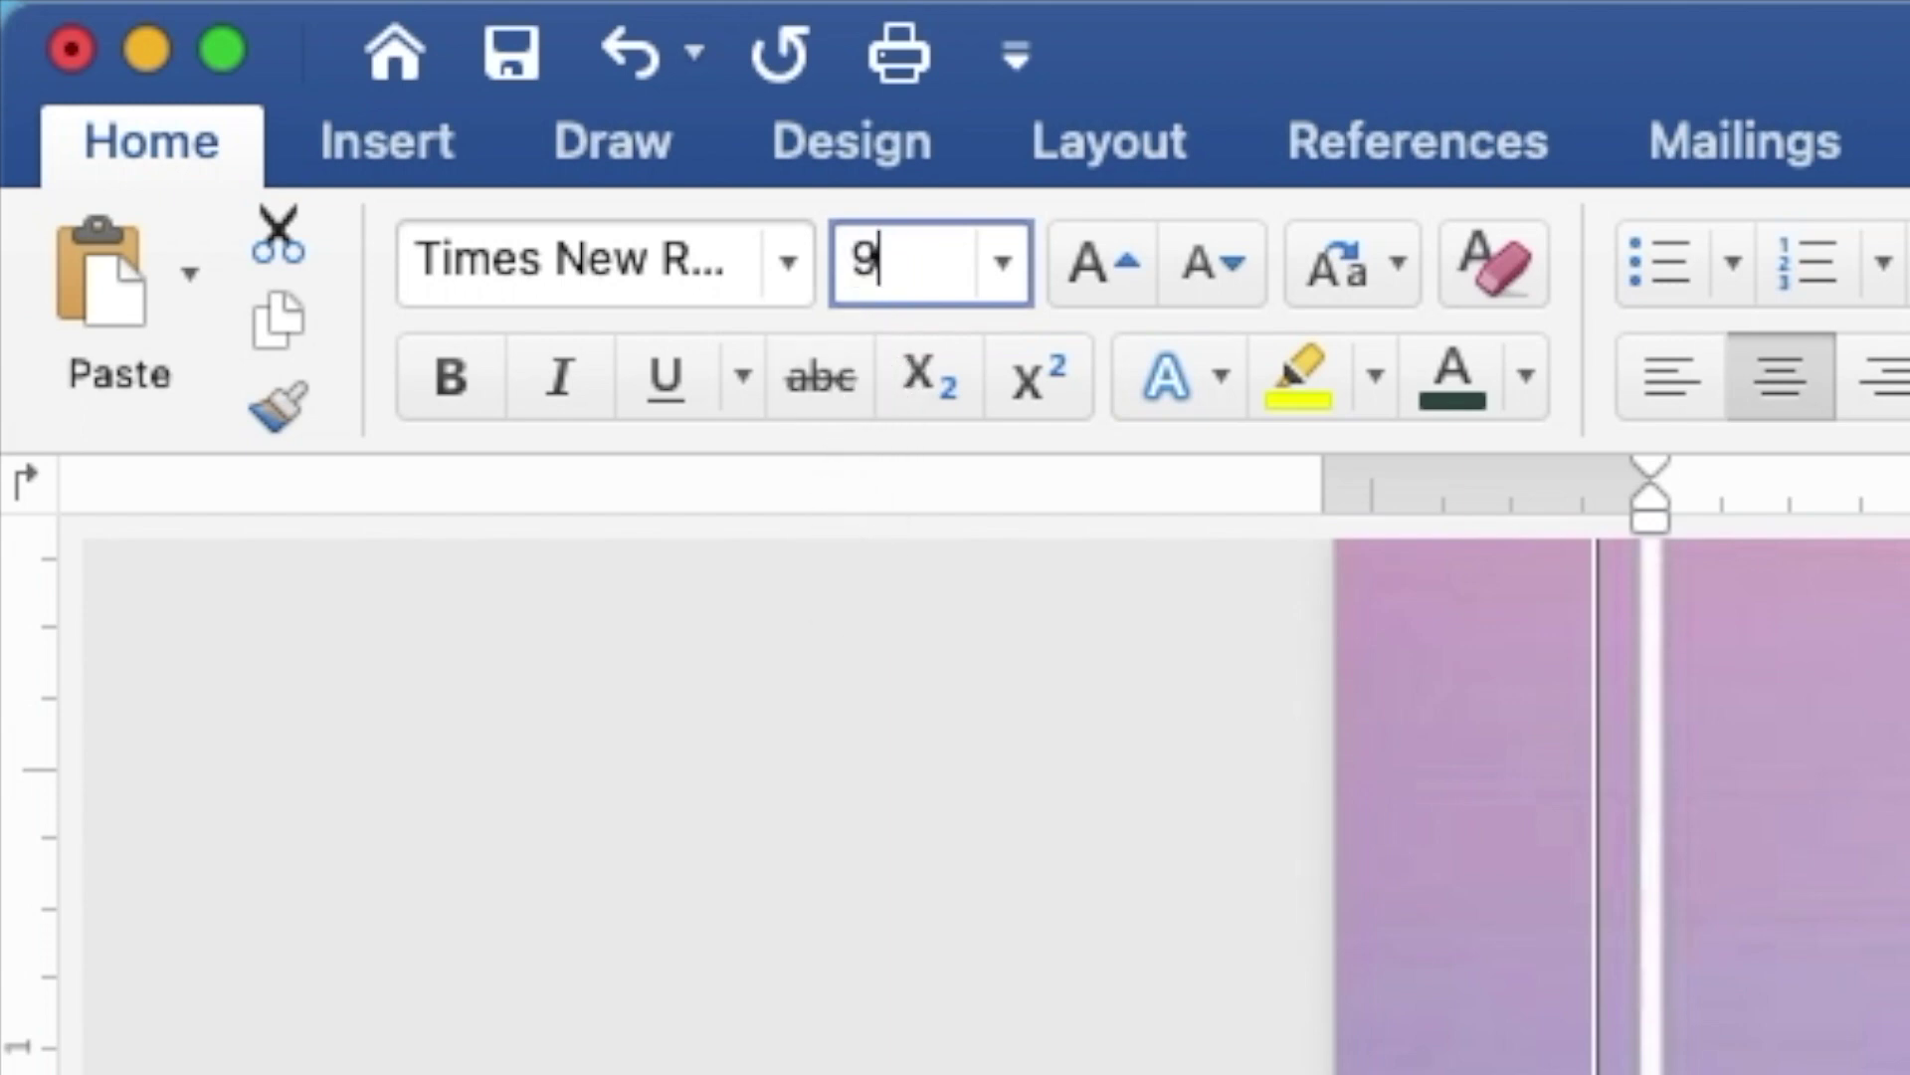
pyautogui.press('Return')
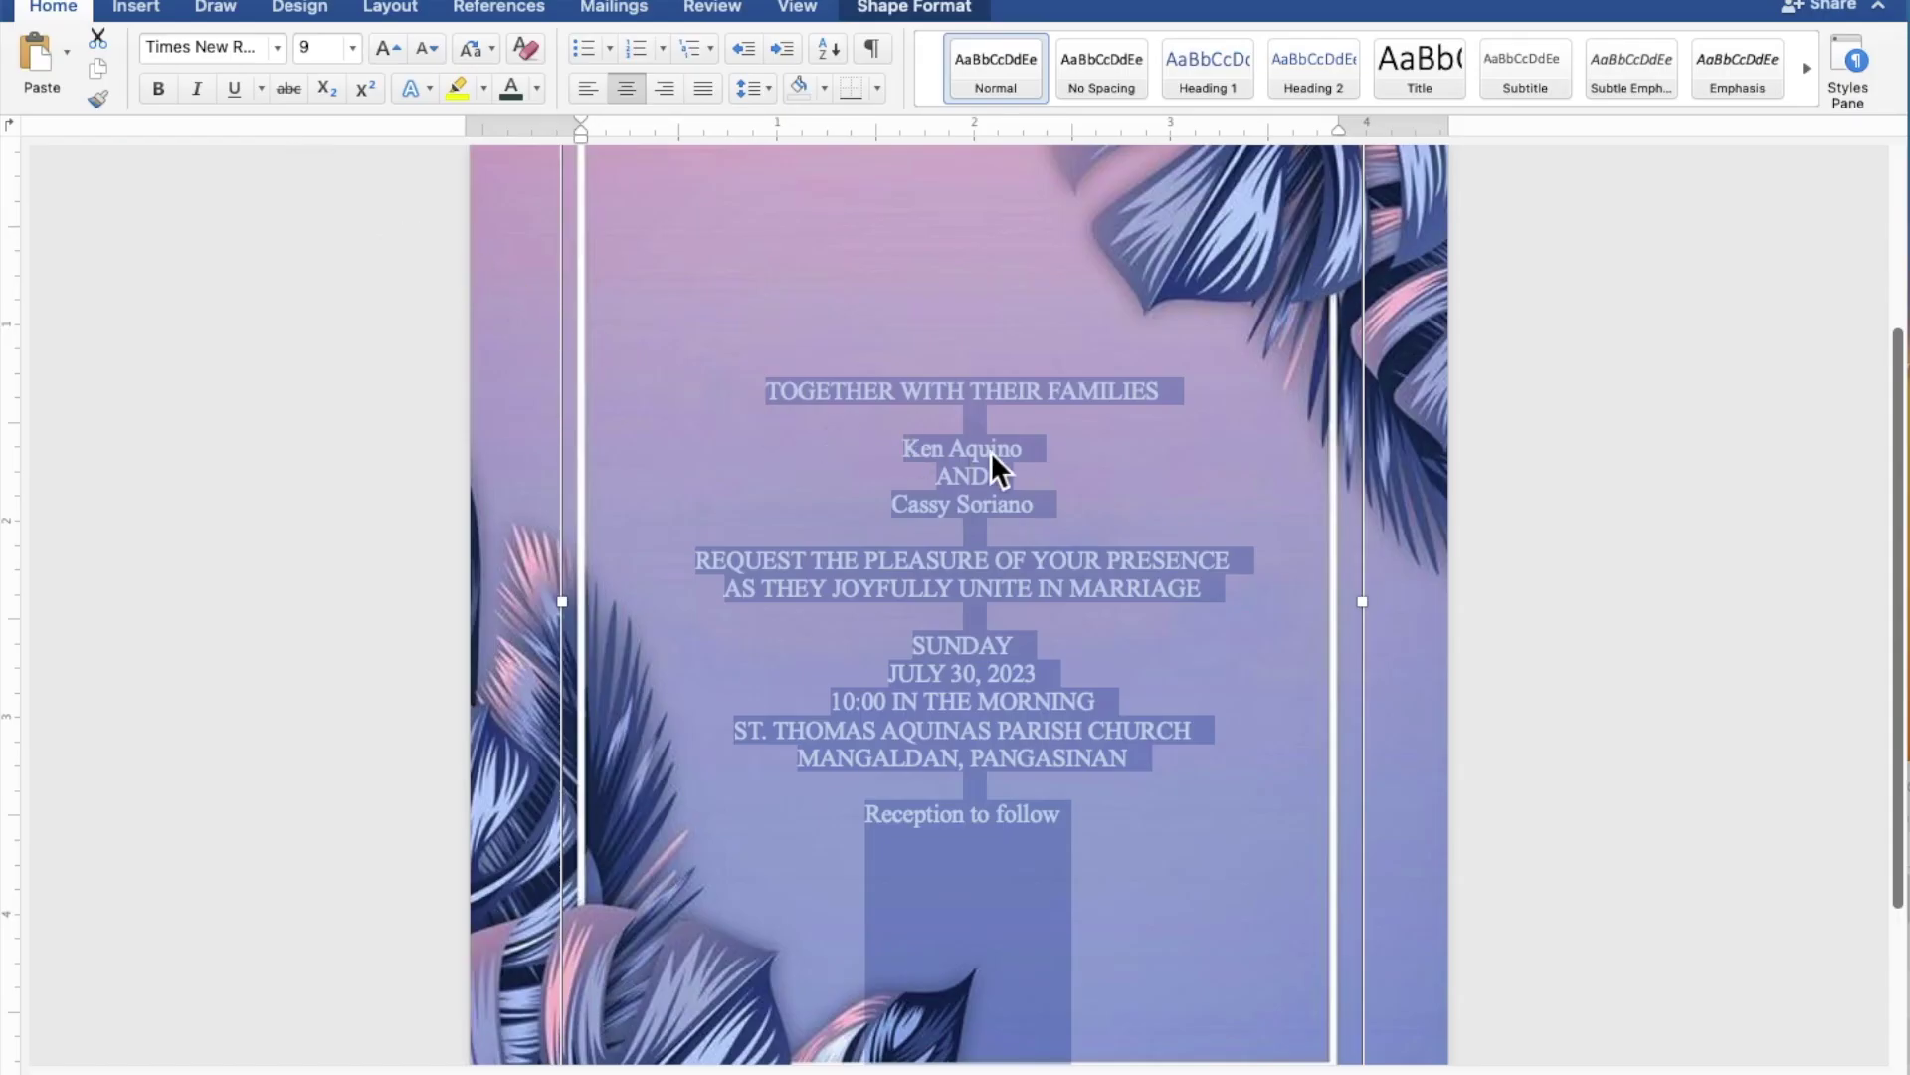
pyautogui.click(1023, 456)
# Step: Apply the Secret Winter script font to both name lines and 'Reception to follow'
pyautogui.moveTo(1025, 456); pyautogui.dragTo(921, 451)
pyautogui.moveTo(1046, 512); pyautogui.dragTo(922, 510)
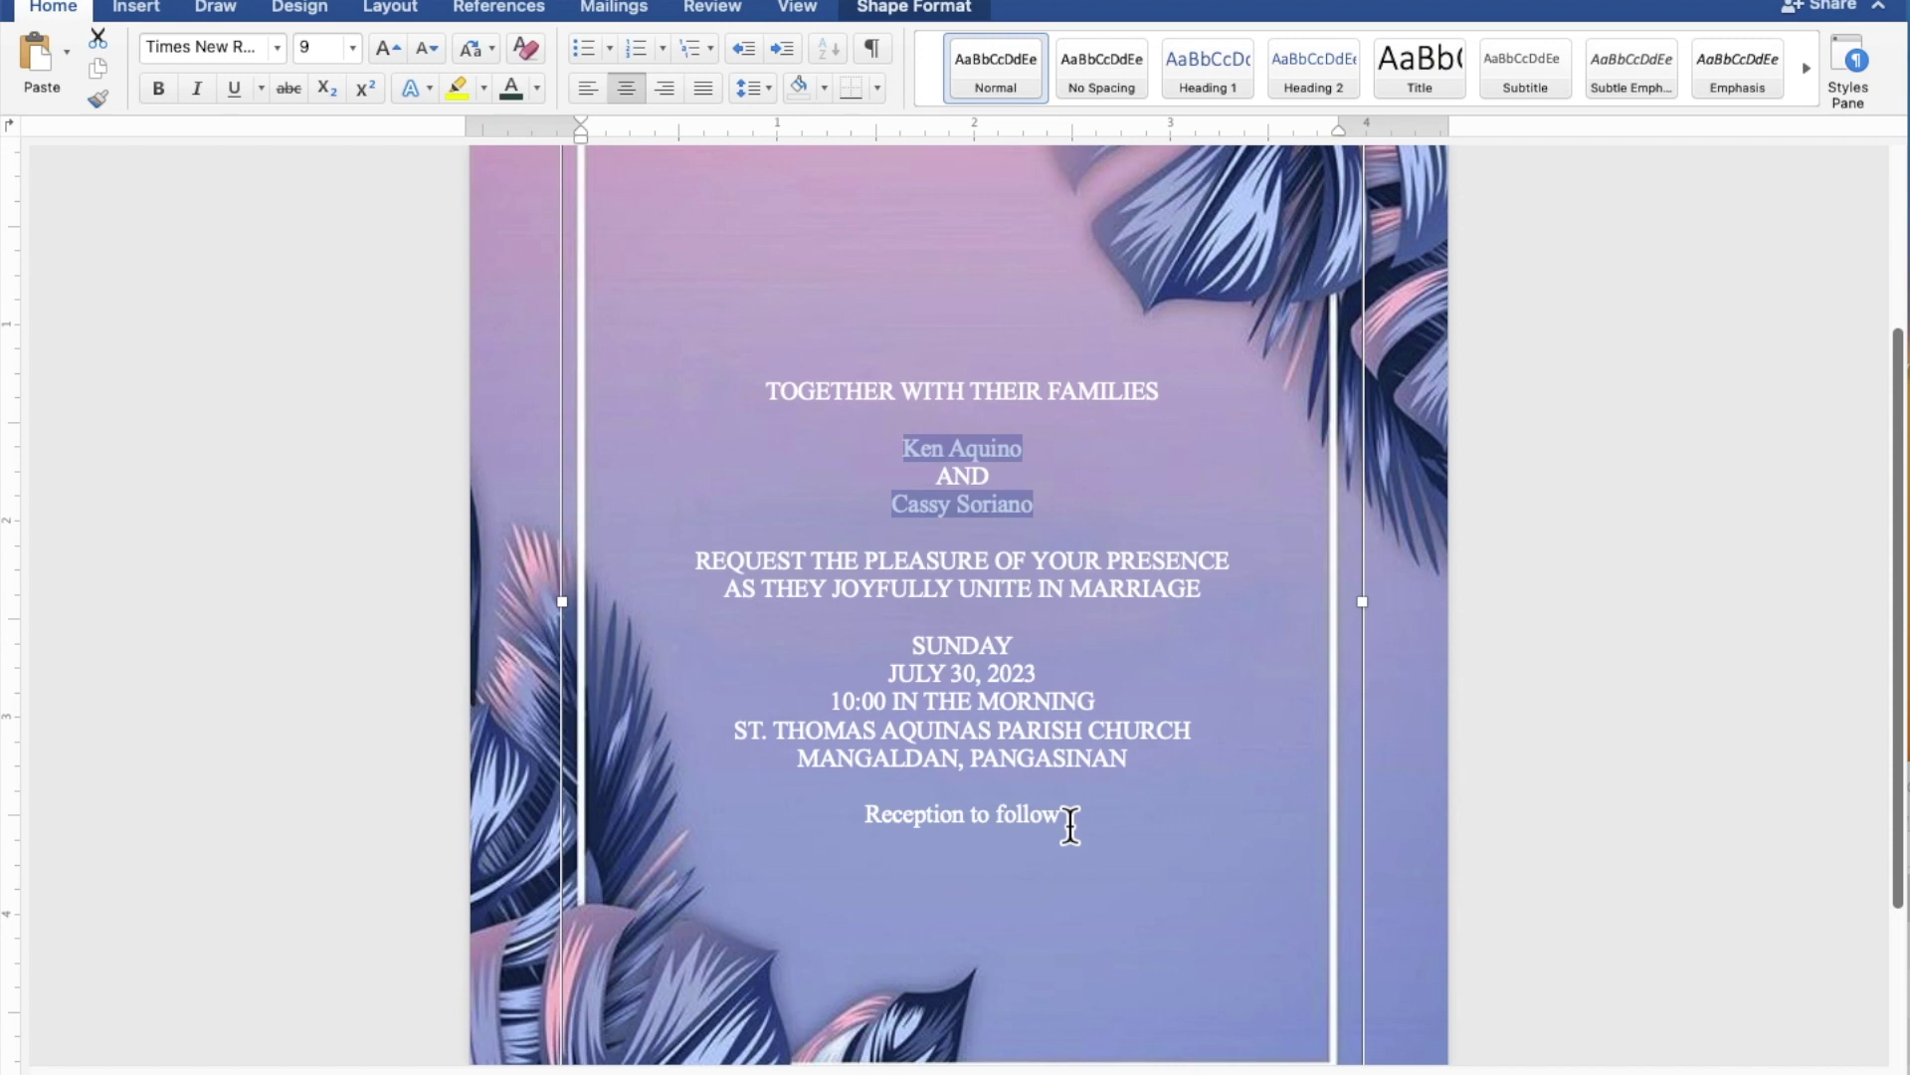
pyautogui.moveTo(1070, 824); pyautogui.dragTo(935, 822)
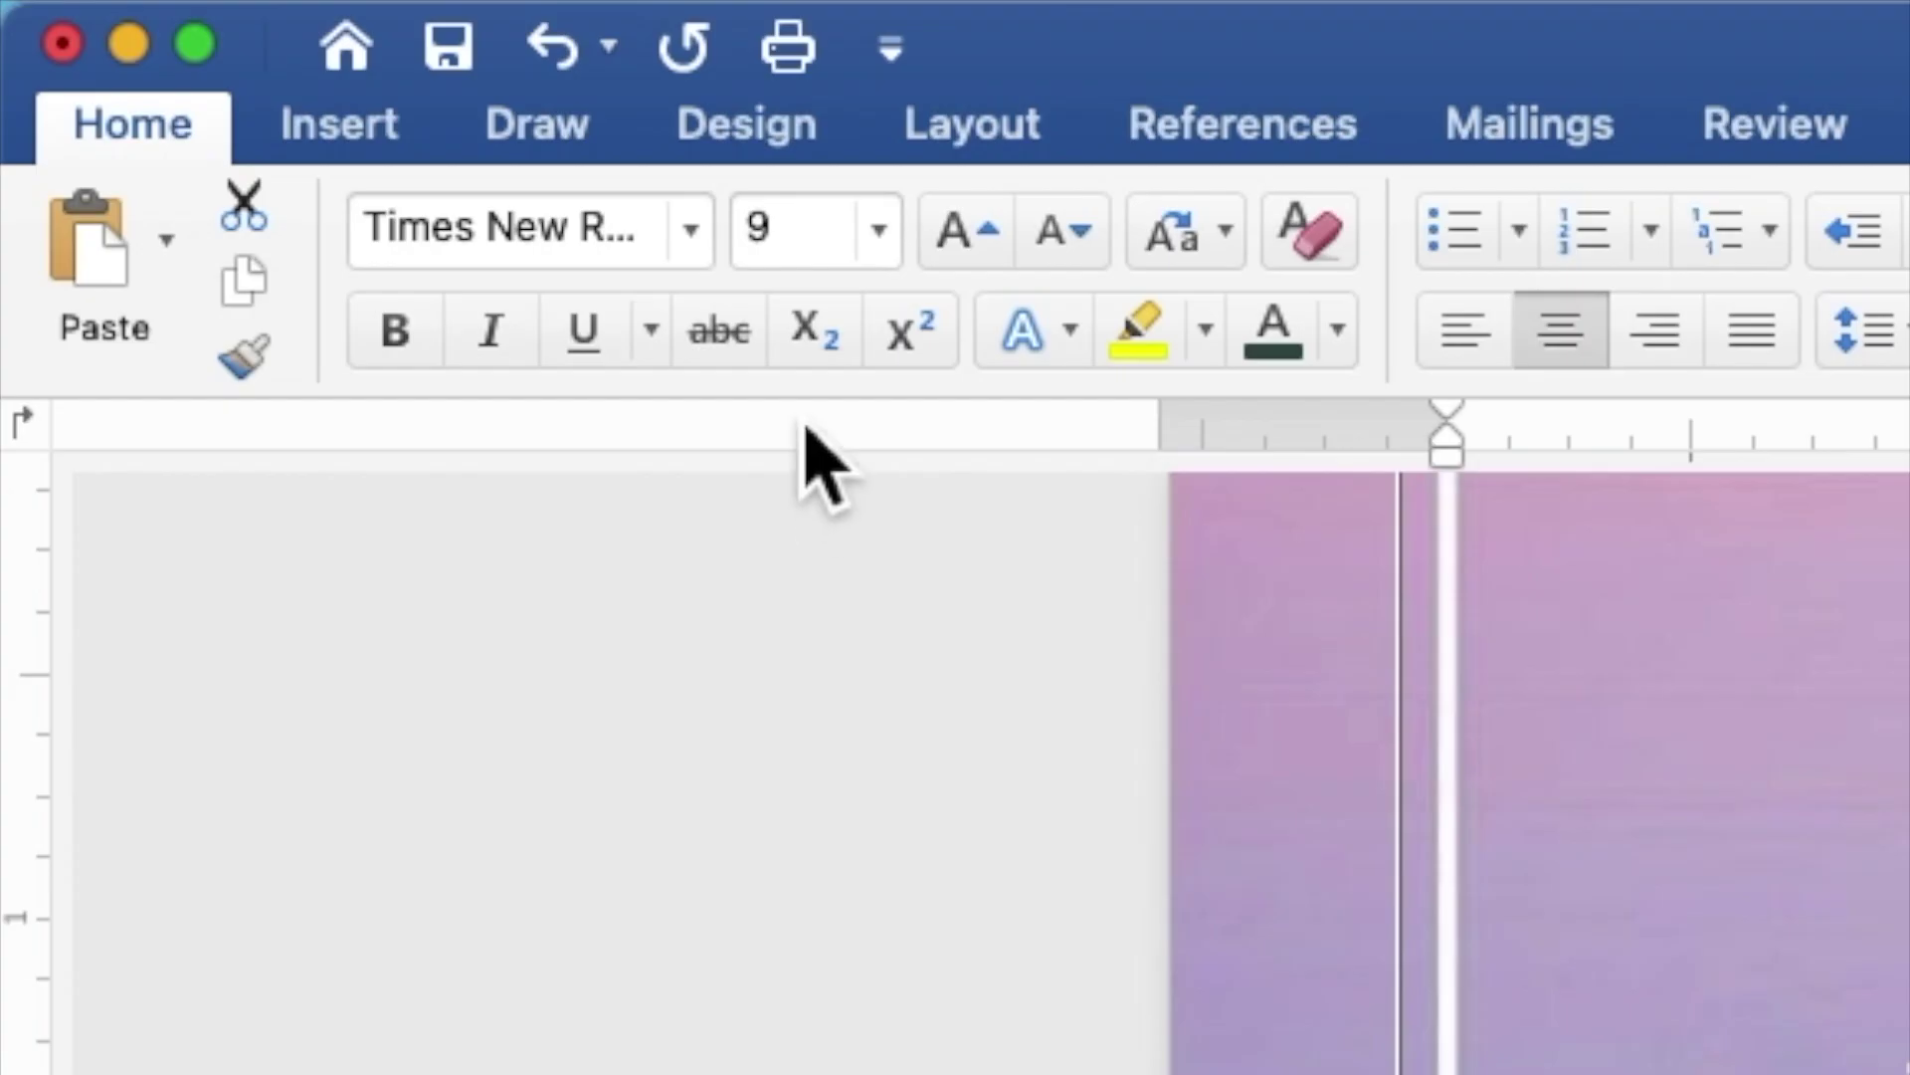
pyautogui.click(709, 249)
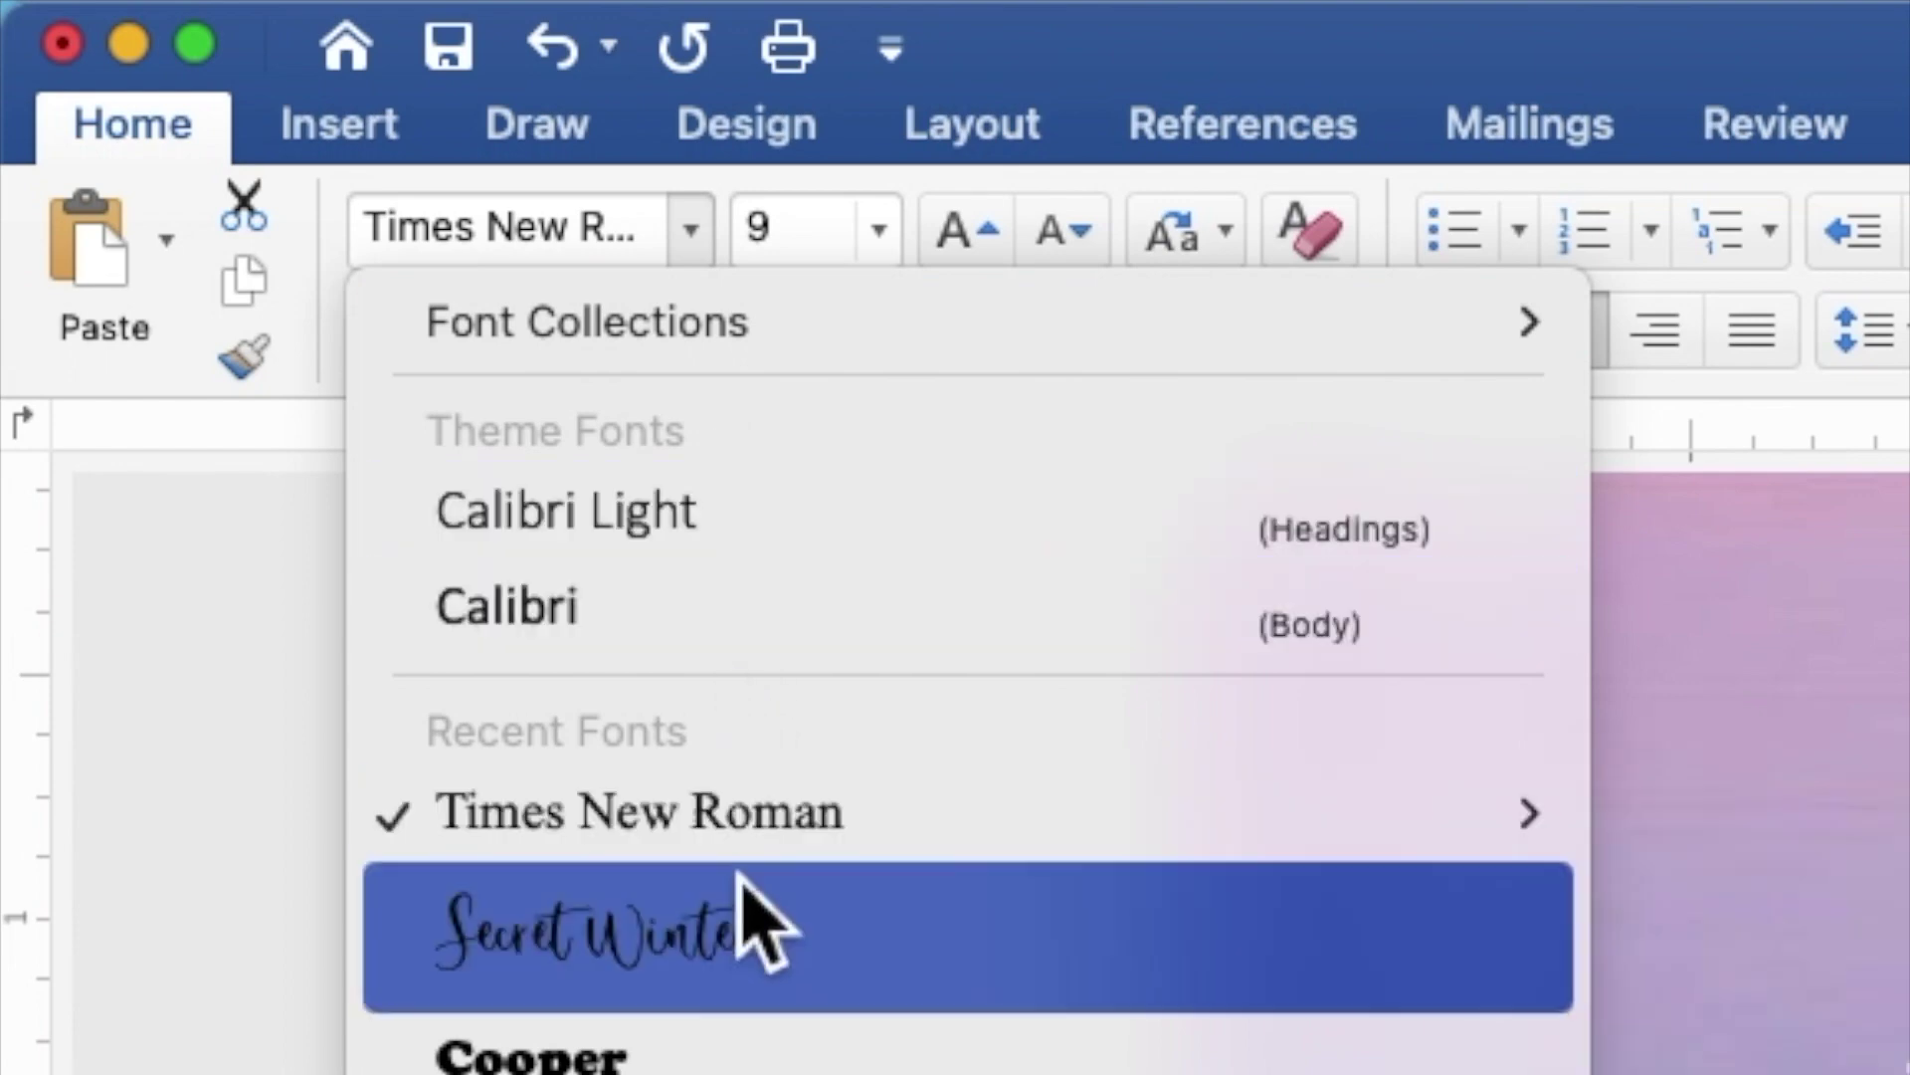
pyautogui.click(746, 906)
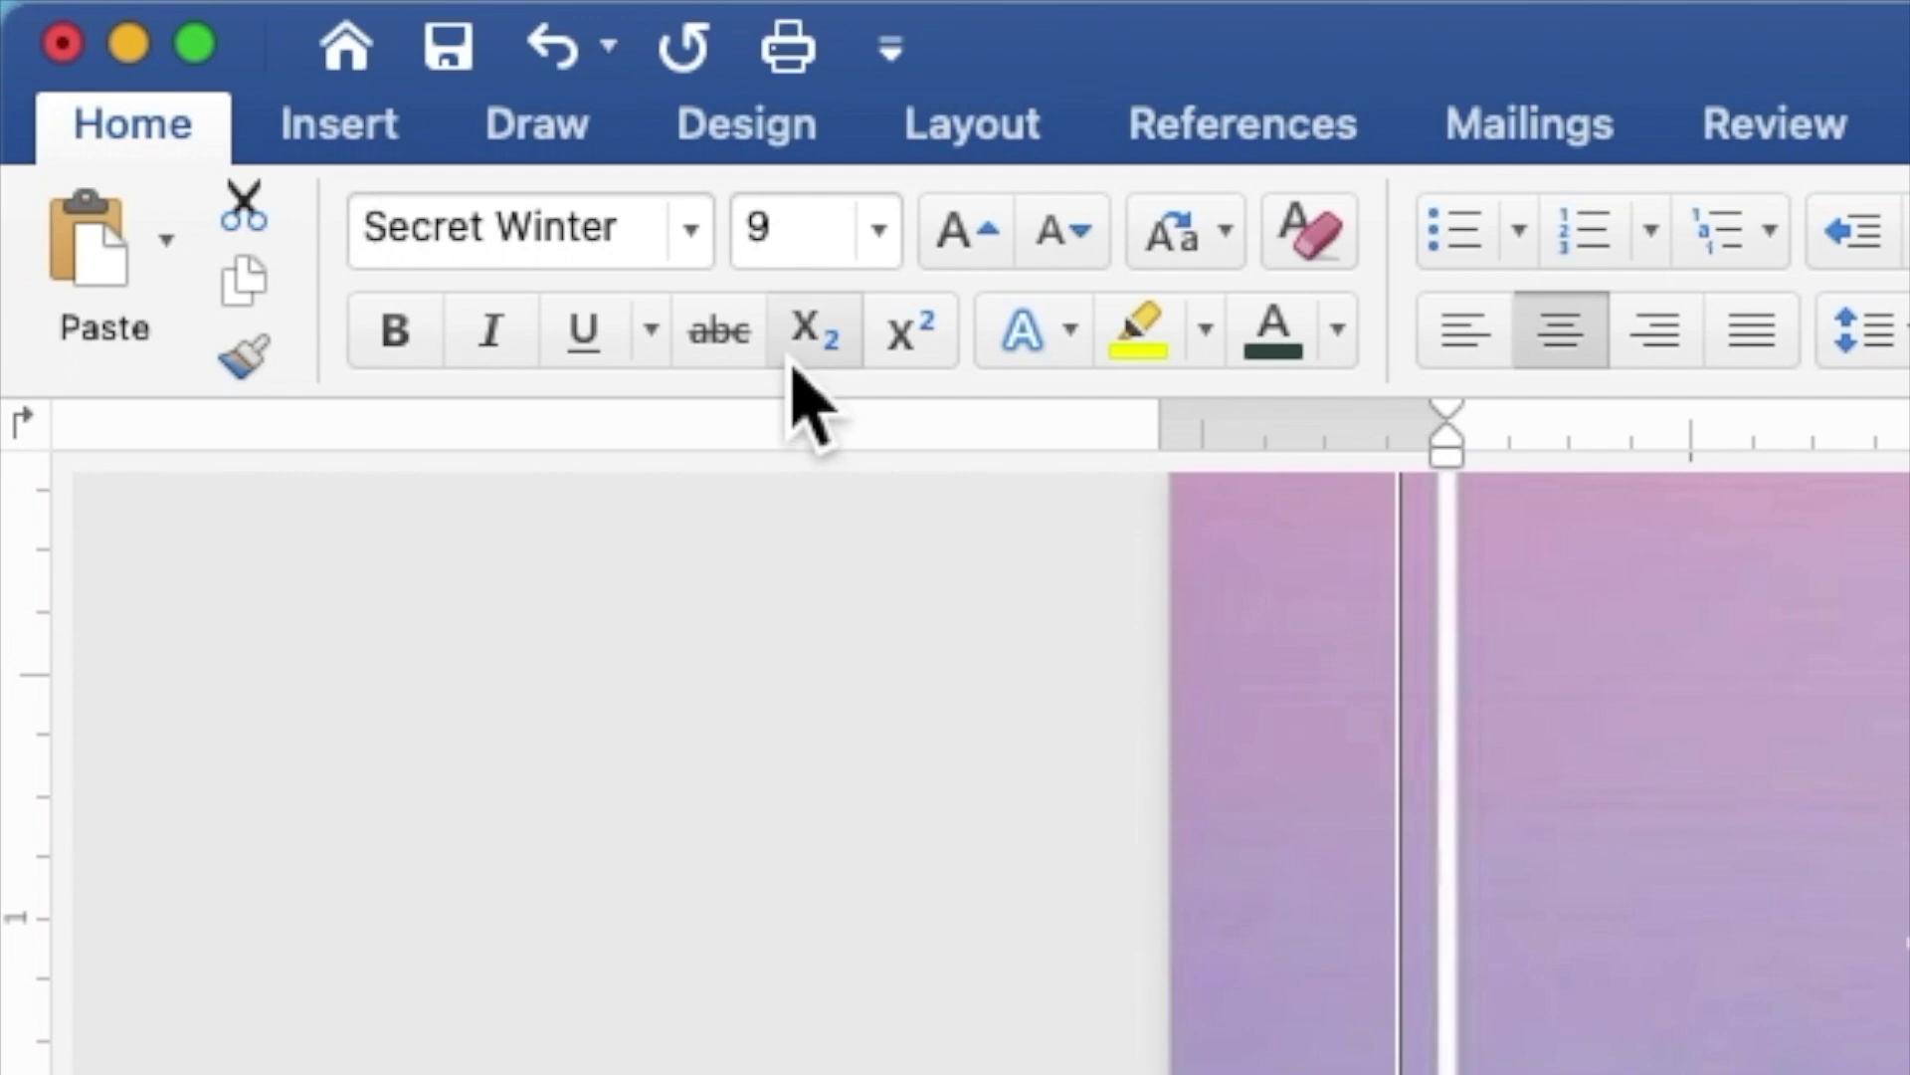
# Step: Set those three lines to size 15, then reselect only the two name lines
pyautogui.click(814, 244)
pyautogui.doubleClick(753, 231)
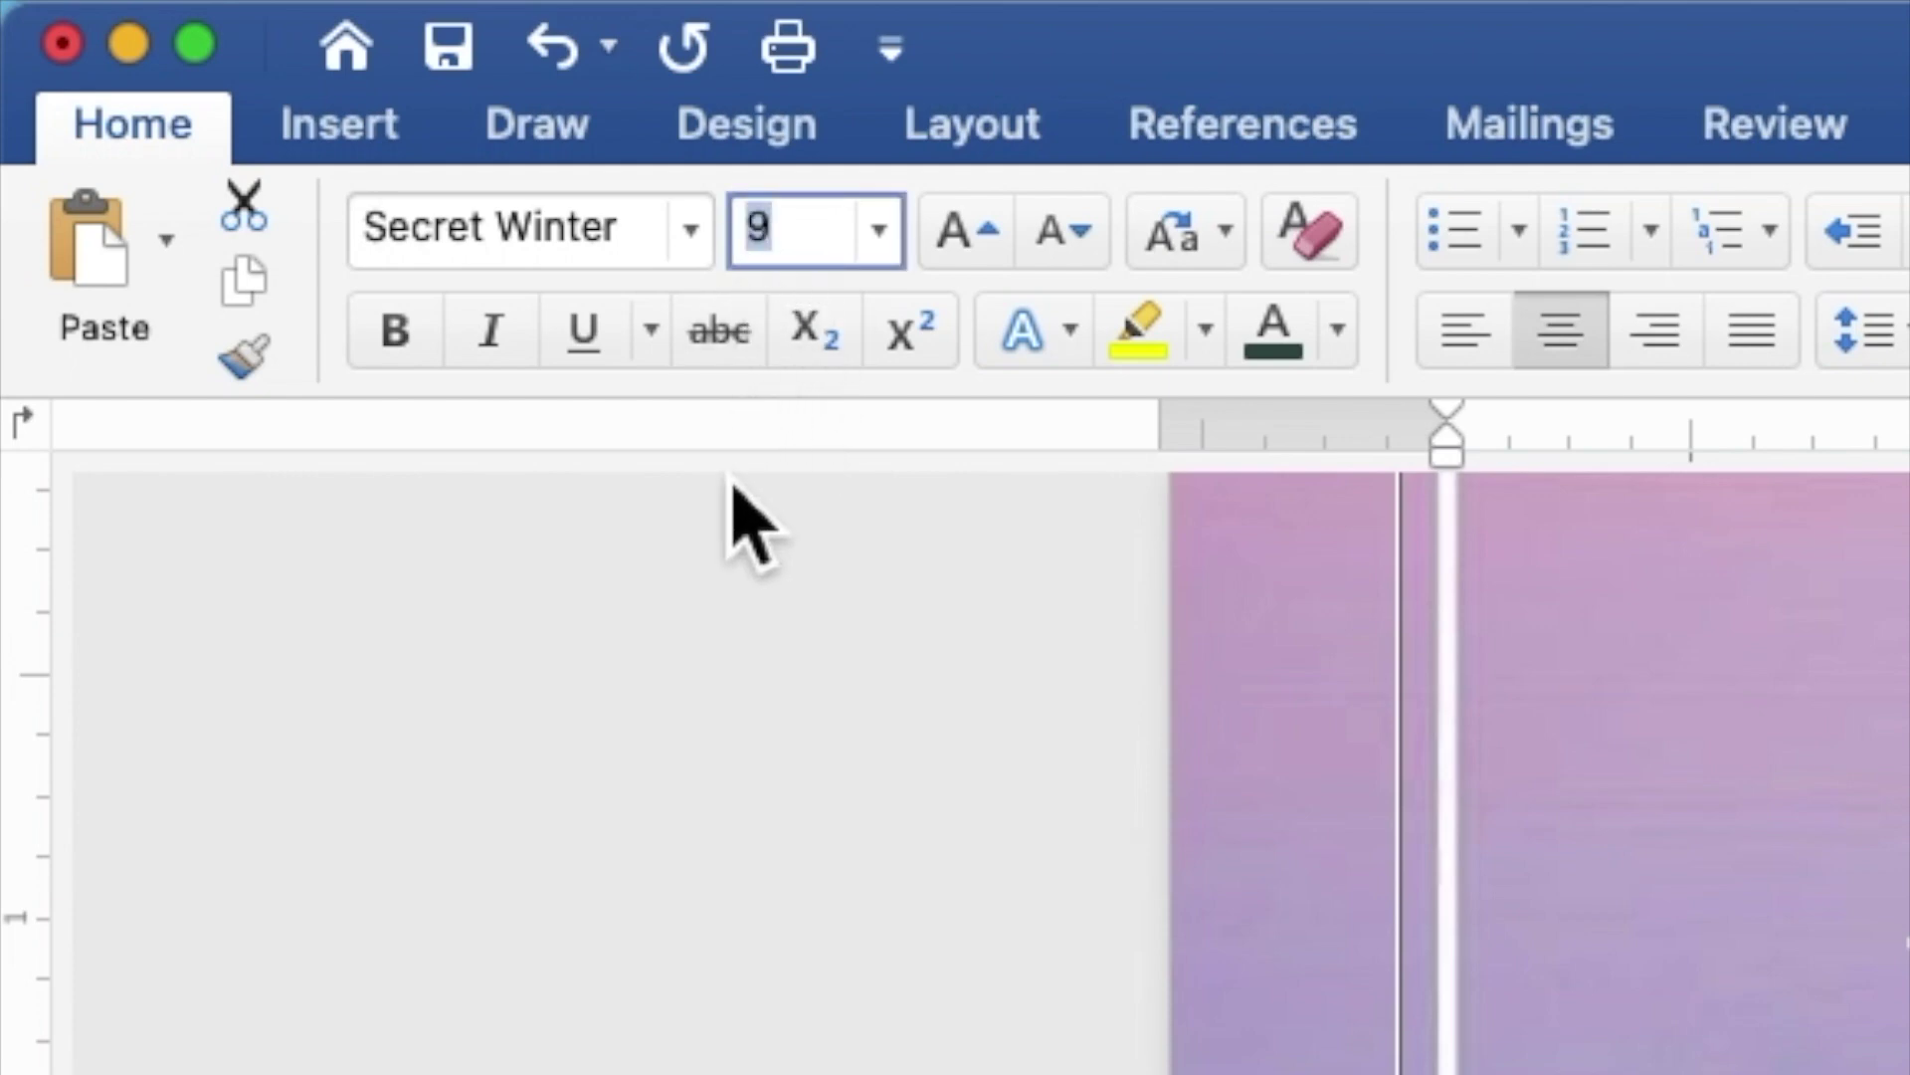
pyautogui.write('15')
pyautogui.press('Return')
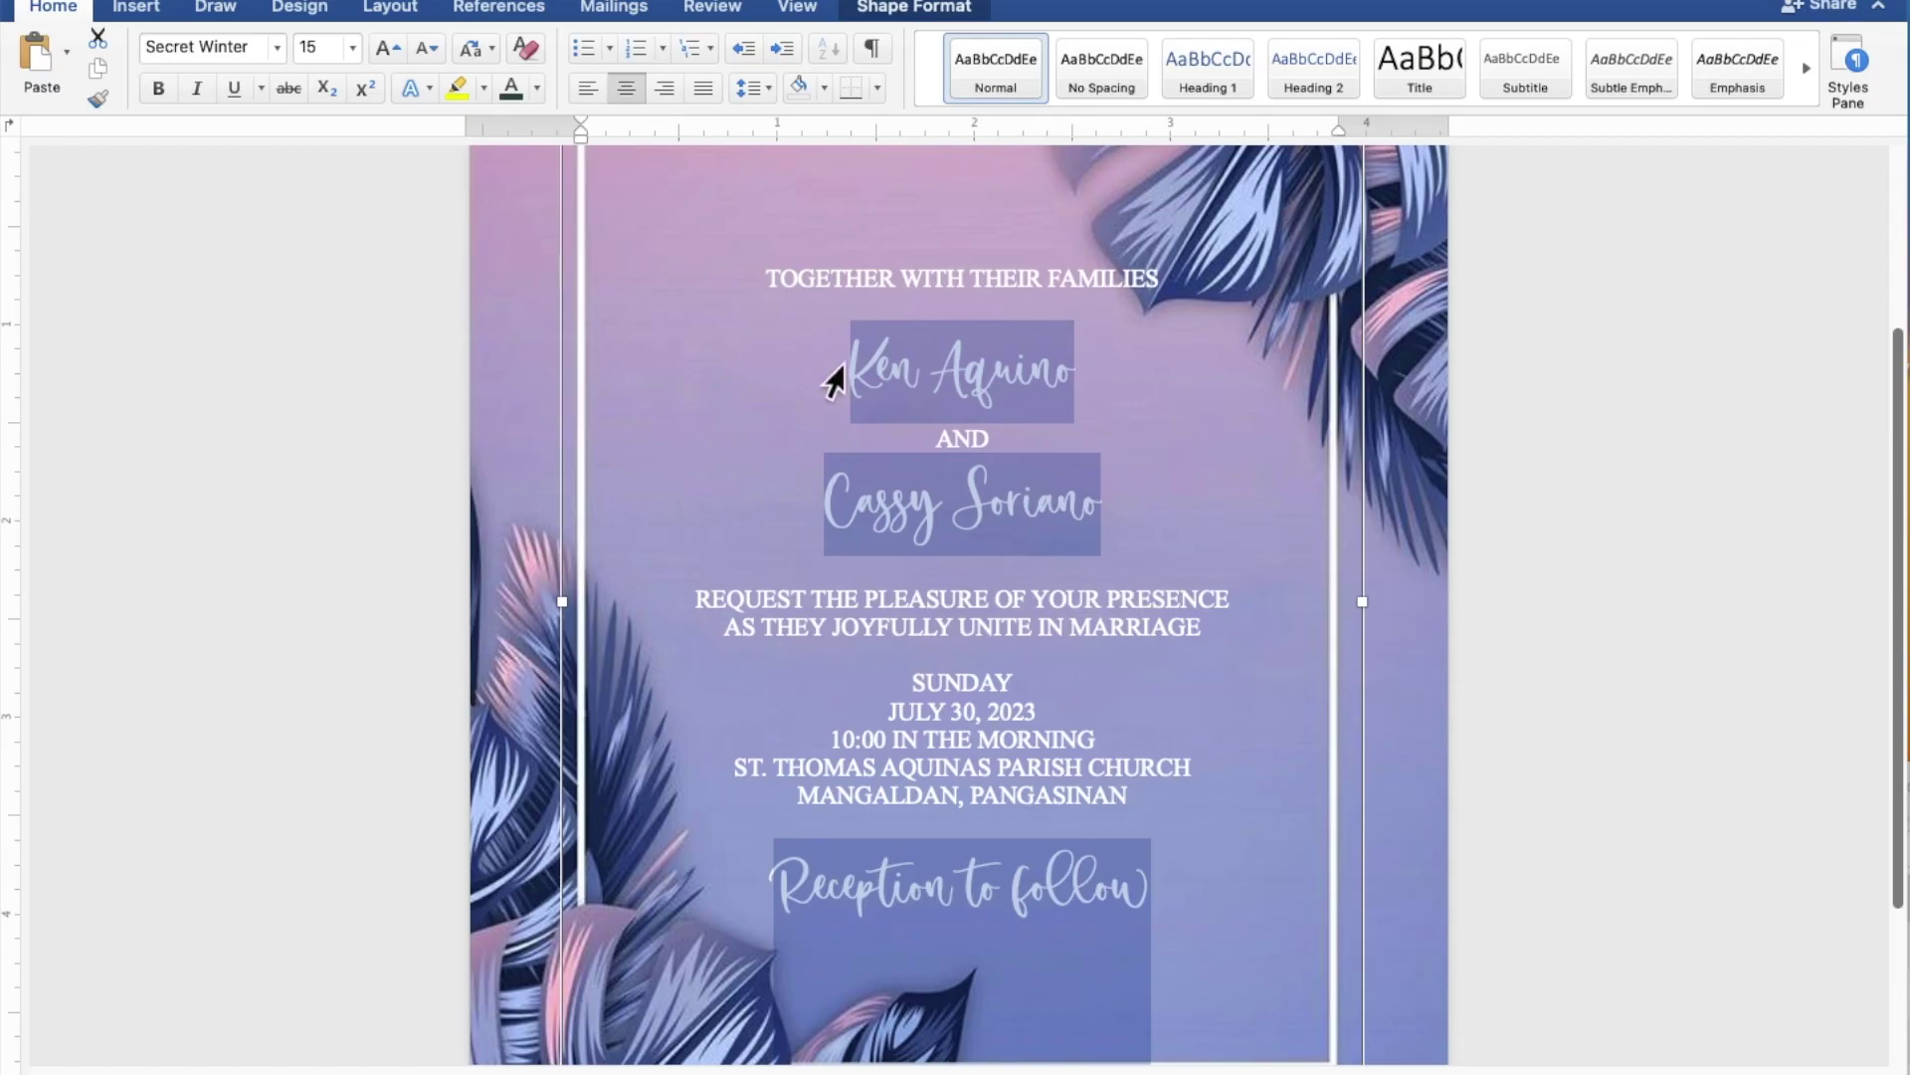
pyautogui.moveTo(1101, 391); pyautogui.dragTo(889, 378)
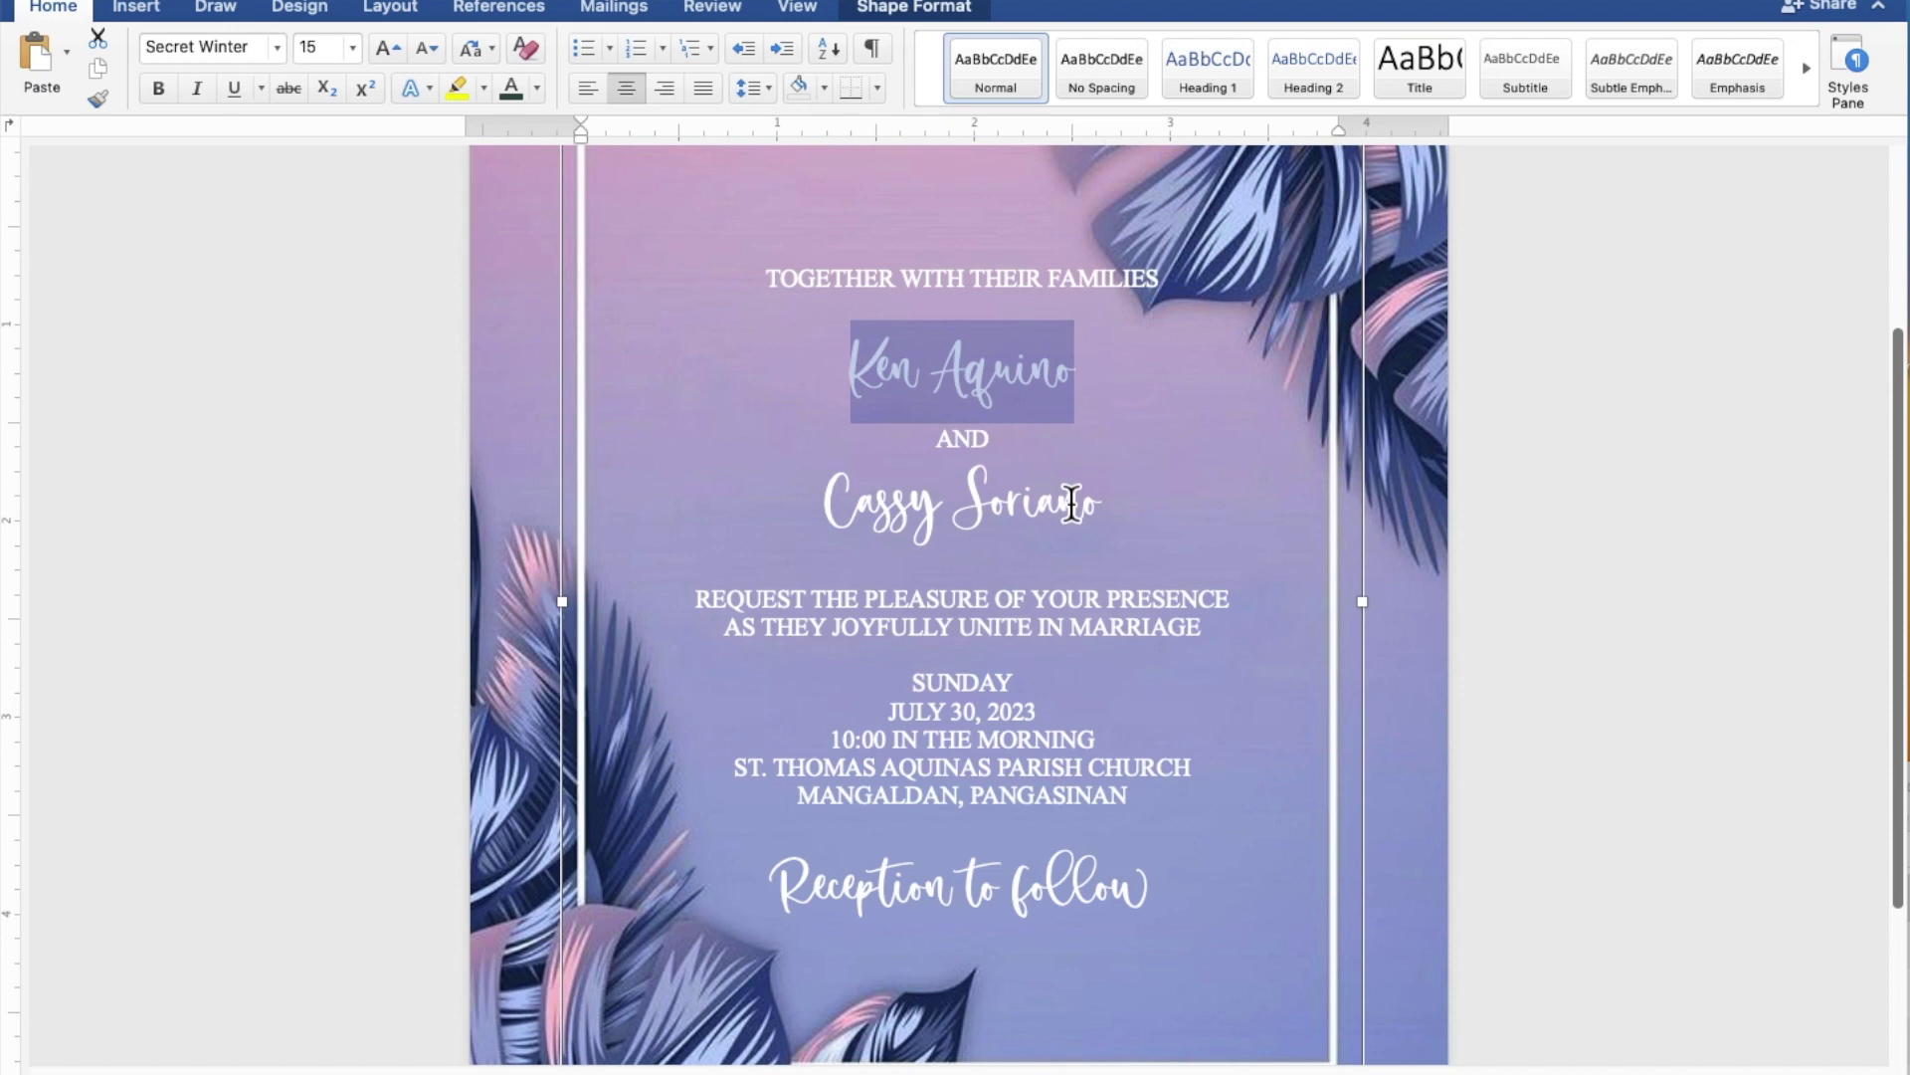
pyautogui.moveTo(1122, 513); pyautogui.dragTo(868, 504)
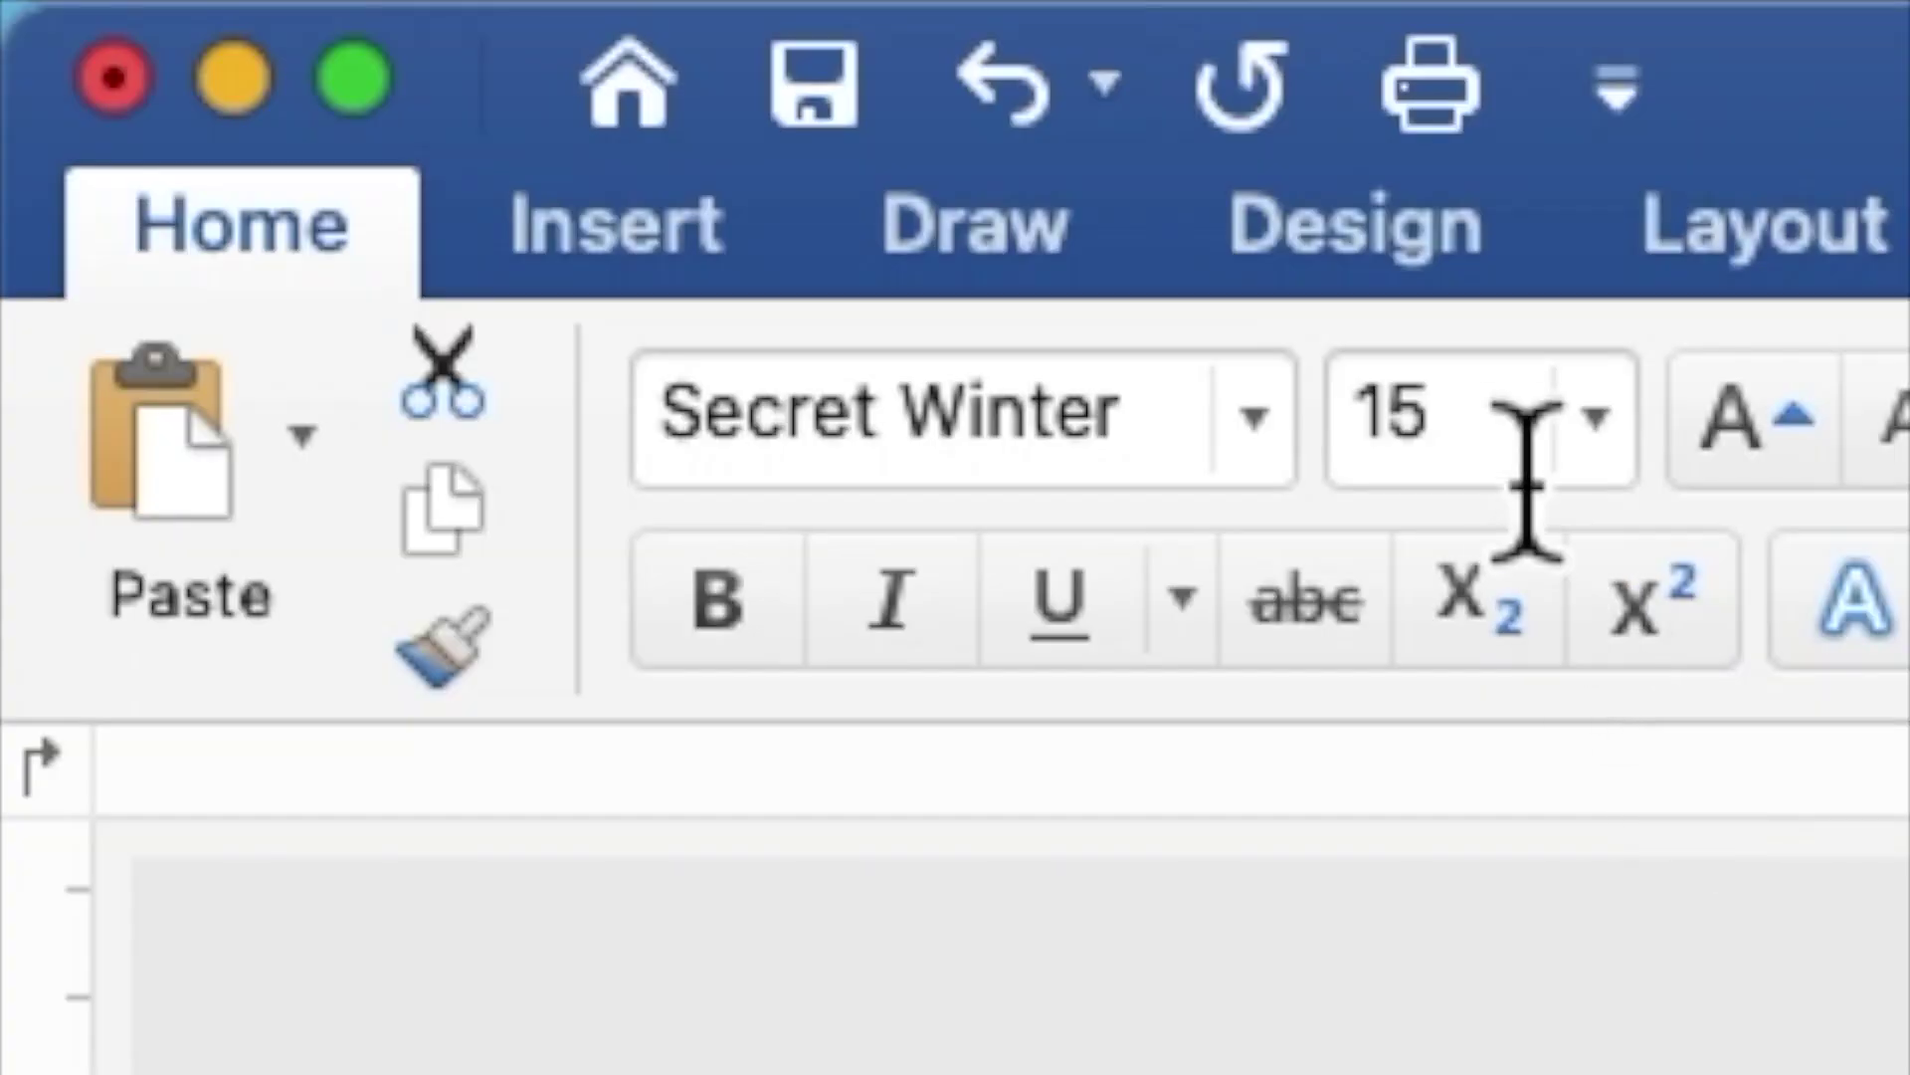
# Step: Enlarge the two Secret Winter name lines to size 25
pyautogui.click(332, 55)
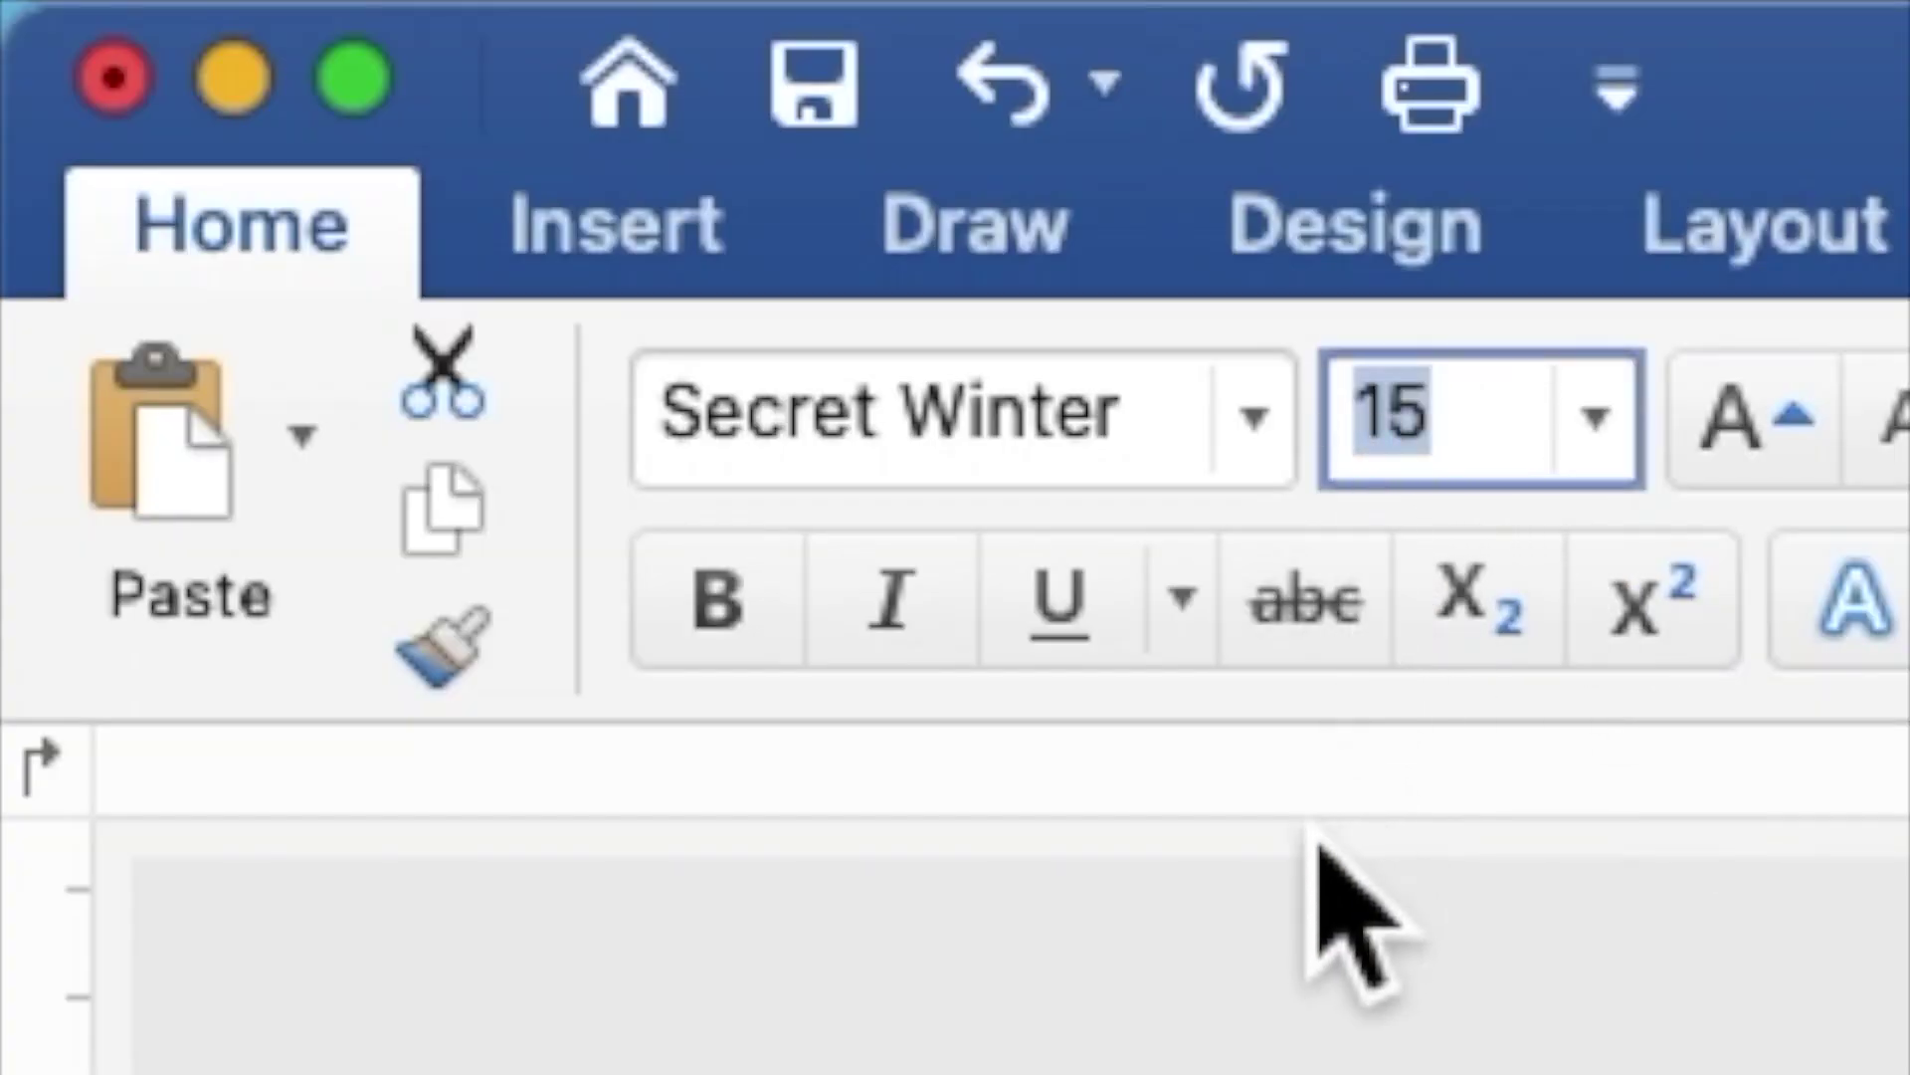
pyautogui.write('25')
pyautogui.press('Return')
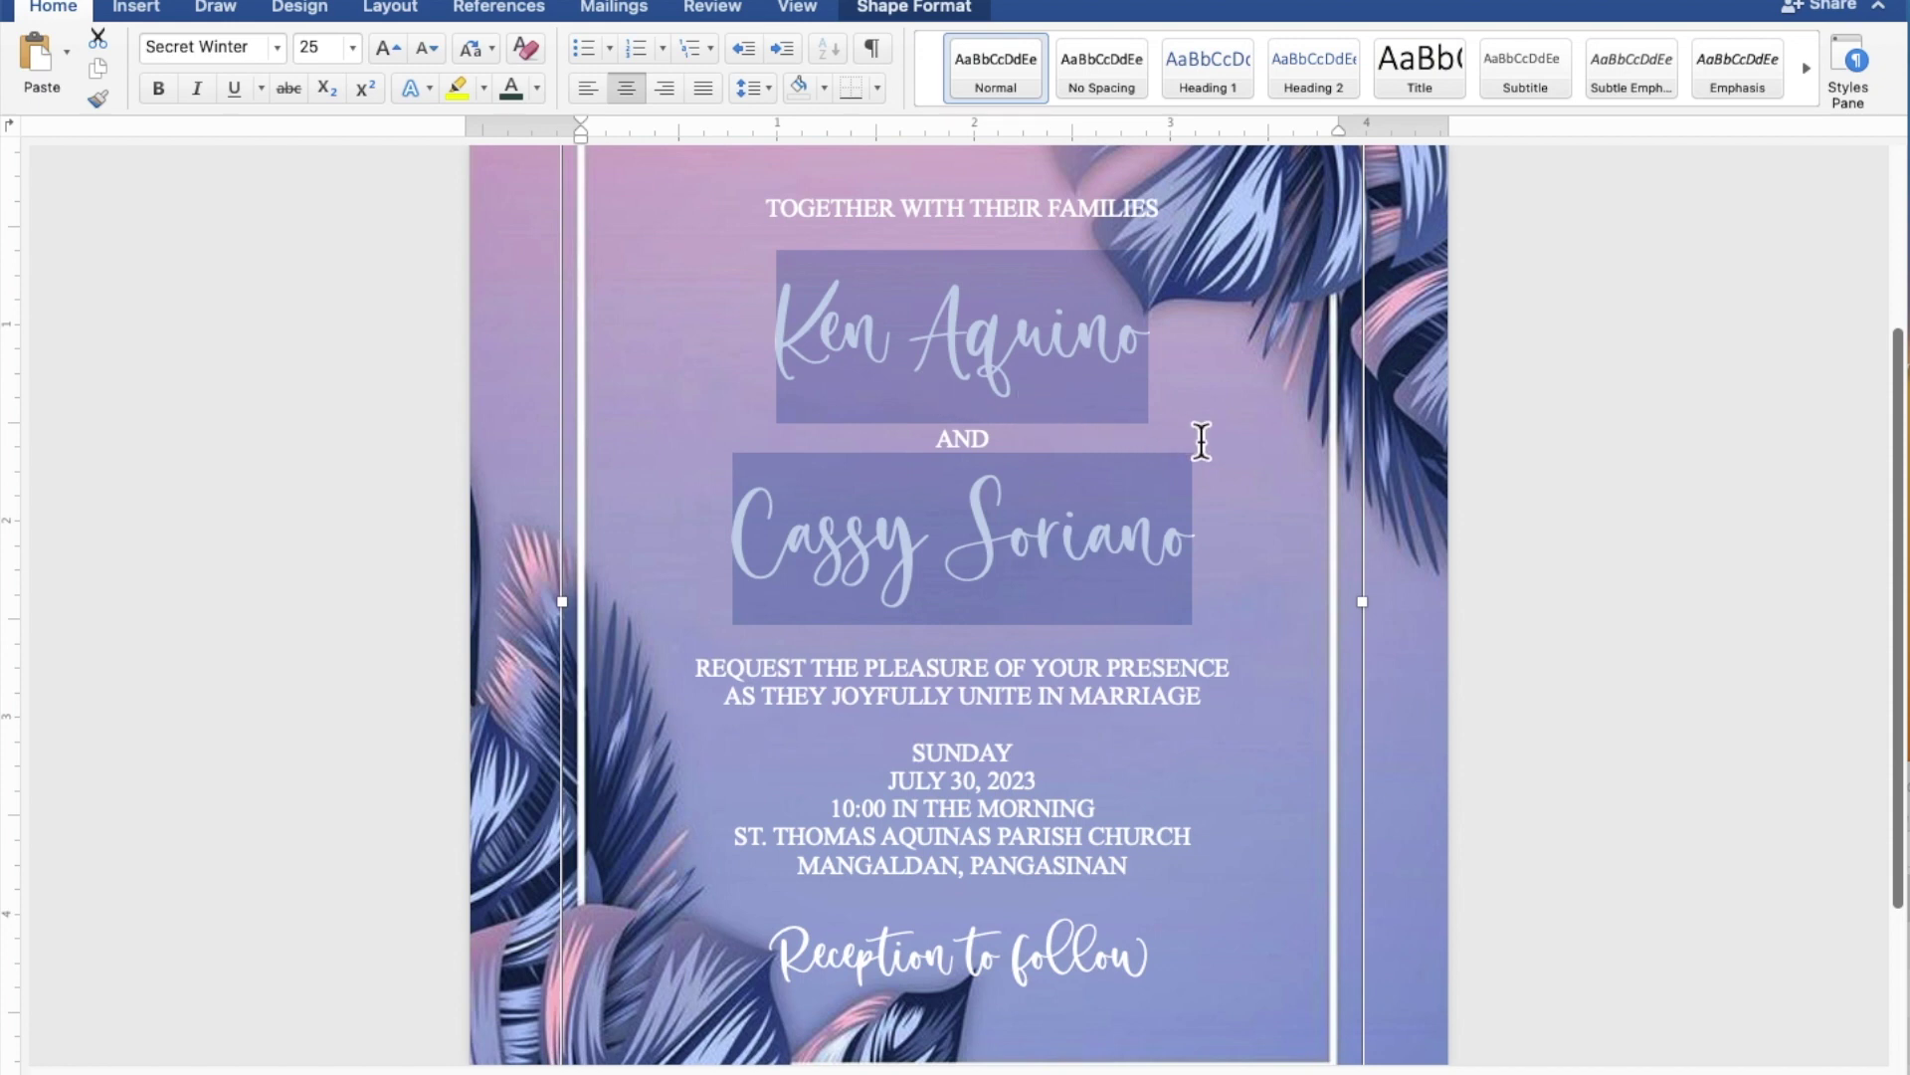
# Step: Scroll down the invitation page and select the text box
pyautogui.scroll(-2, 1201, 441)
pyautogui.scroll(-2, 1201, 441)
pyautogui.scroll(-1, 1201, 441)
pyautogui.scroll(-1, 1201, 441)
pyautogui.scroll(-1, 1201, 441)
pyautogui.scroll(-1, 1201, 441)
pyautogui.scroll(-1, 1201, 441)
pyautogui.scroll(-1, 1201, 440)
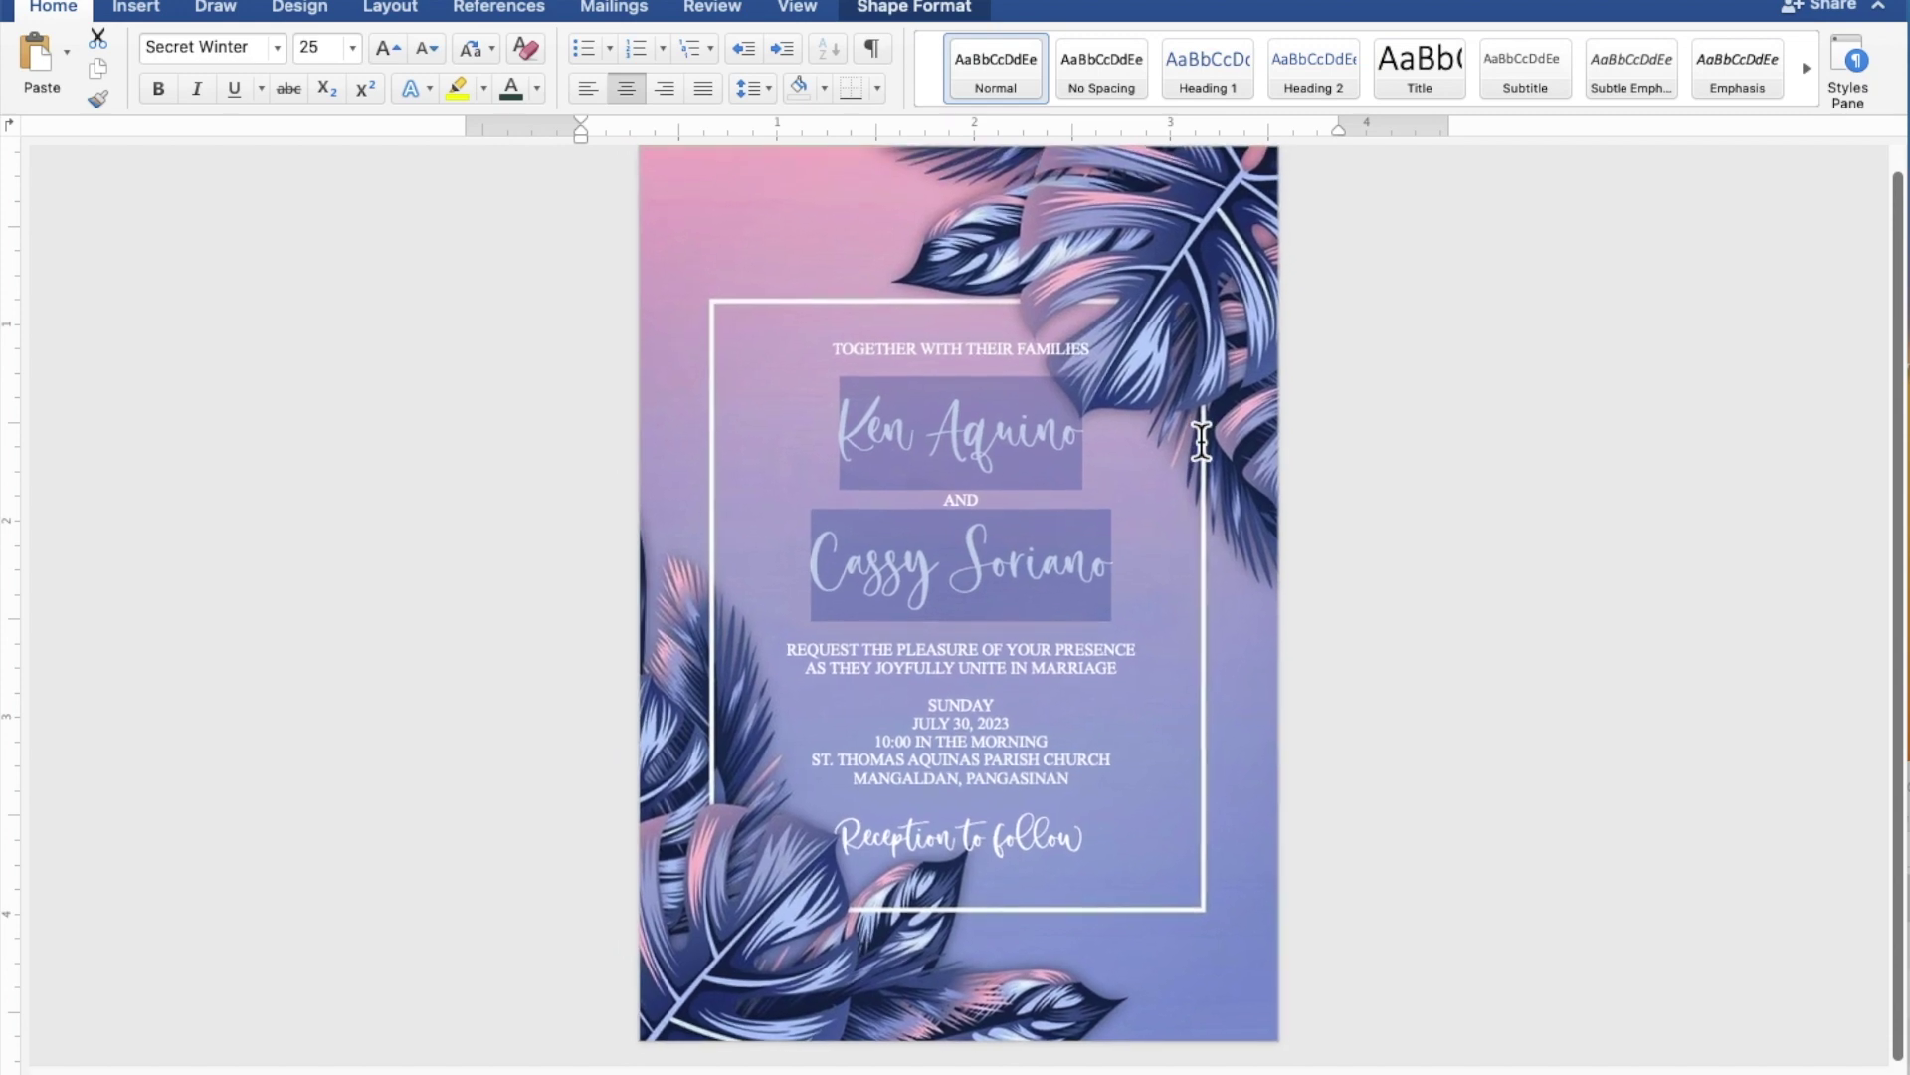
pyautogui.scroll(-1, 1201, 440)
pyautogui.scroll(-1, 1201, 440)
pyautogui.click(1201, 441)
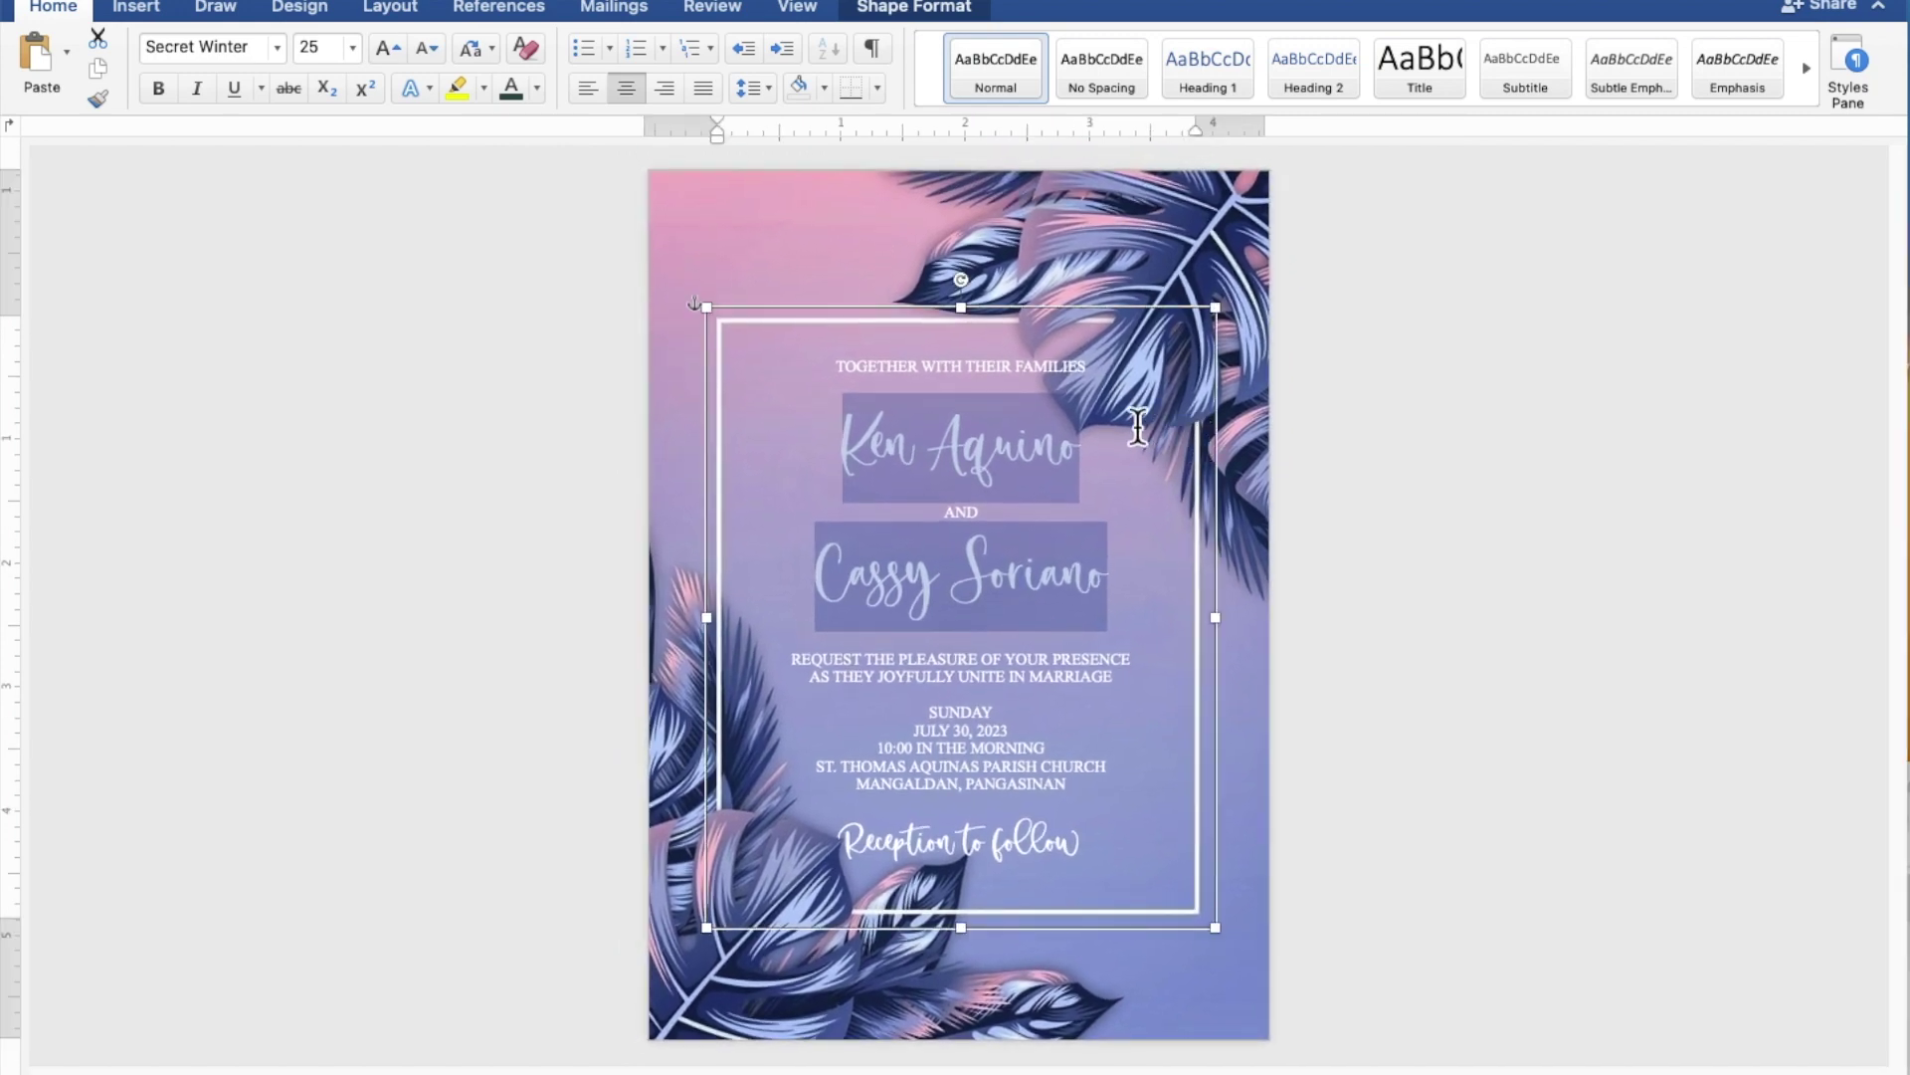
# Step: Nudge the invitation text box slightly left to centre it within the white frame
pyautogui.click(1074, 398)
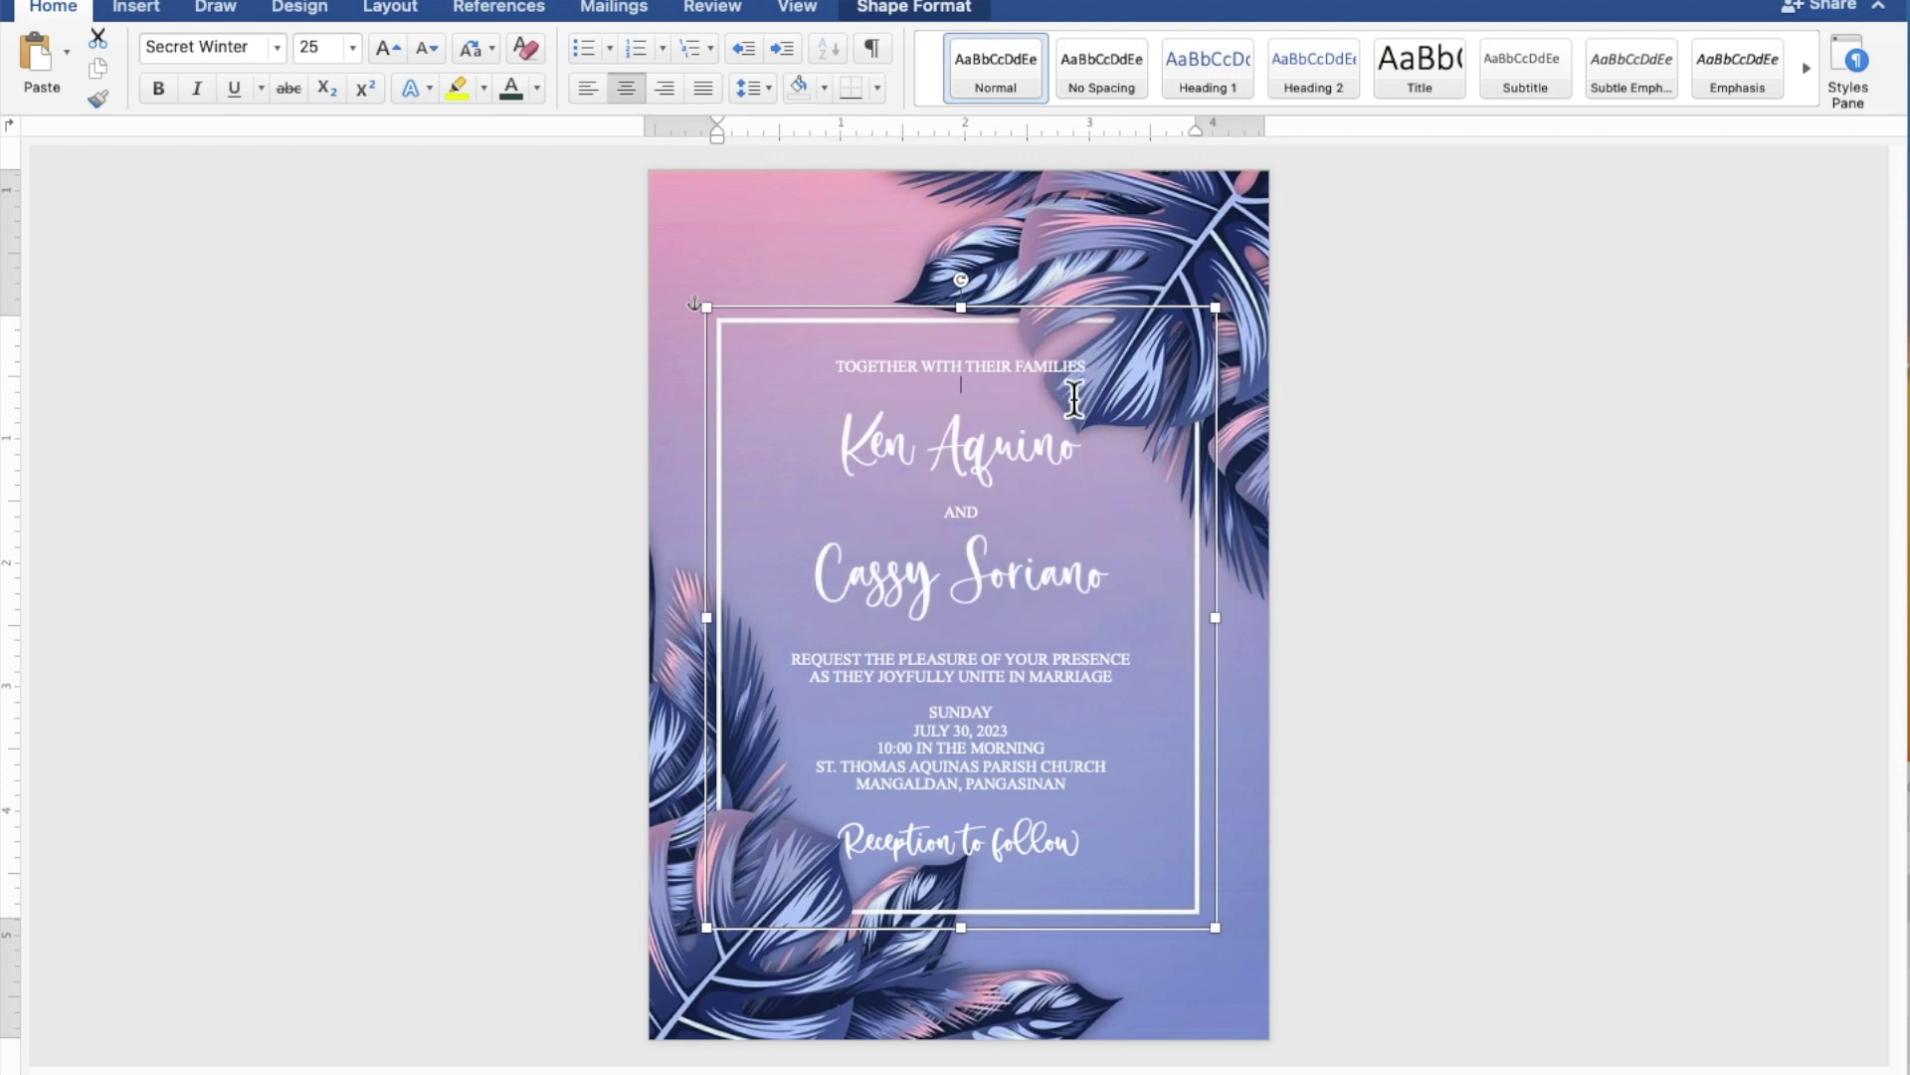
pyautogui.click(1106, 323)
pyautogui.press('Left')
pyautogui.press('Left')
pyautogui.press('Left')
pyautogui.press('Left')
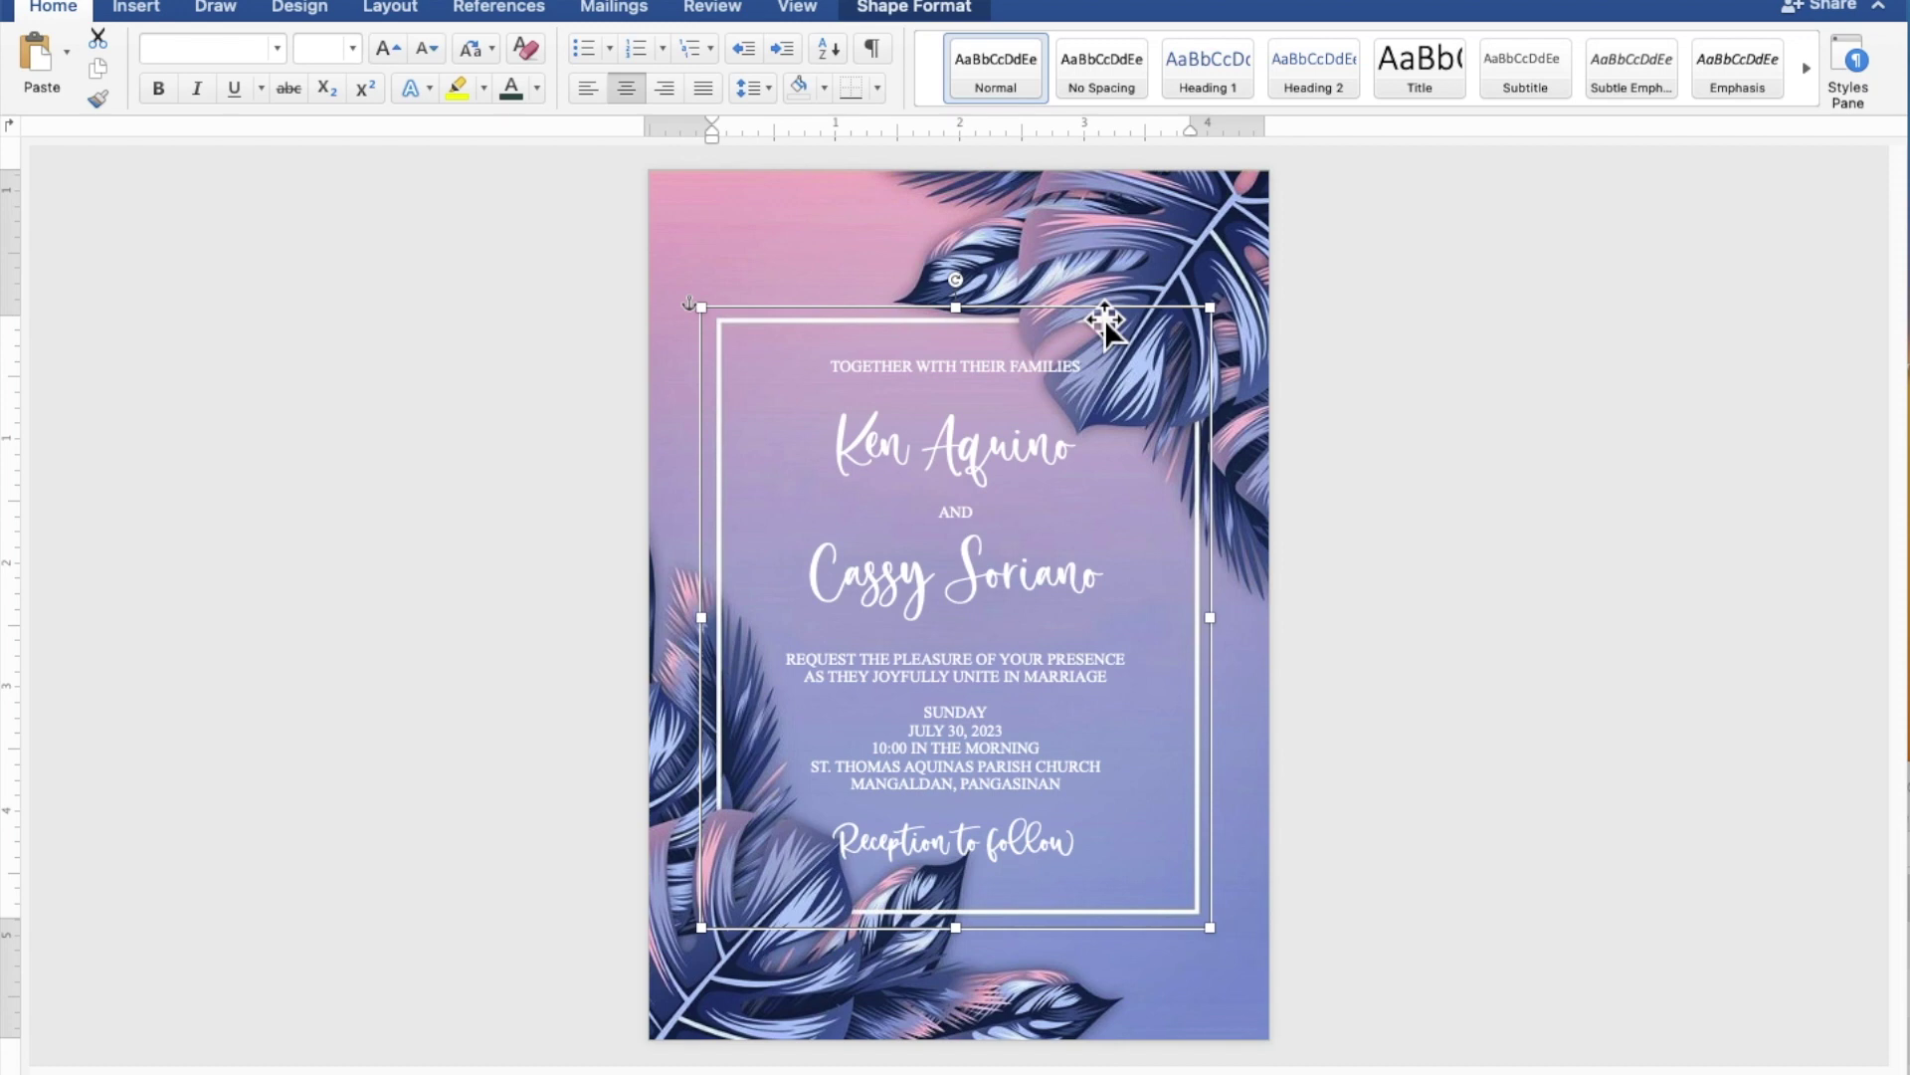
pyautogui.click(1613, 443)
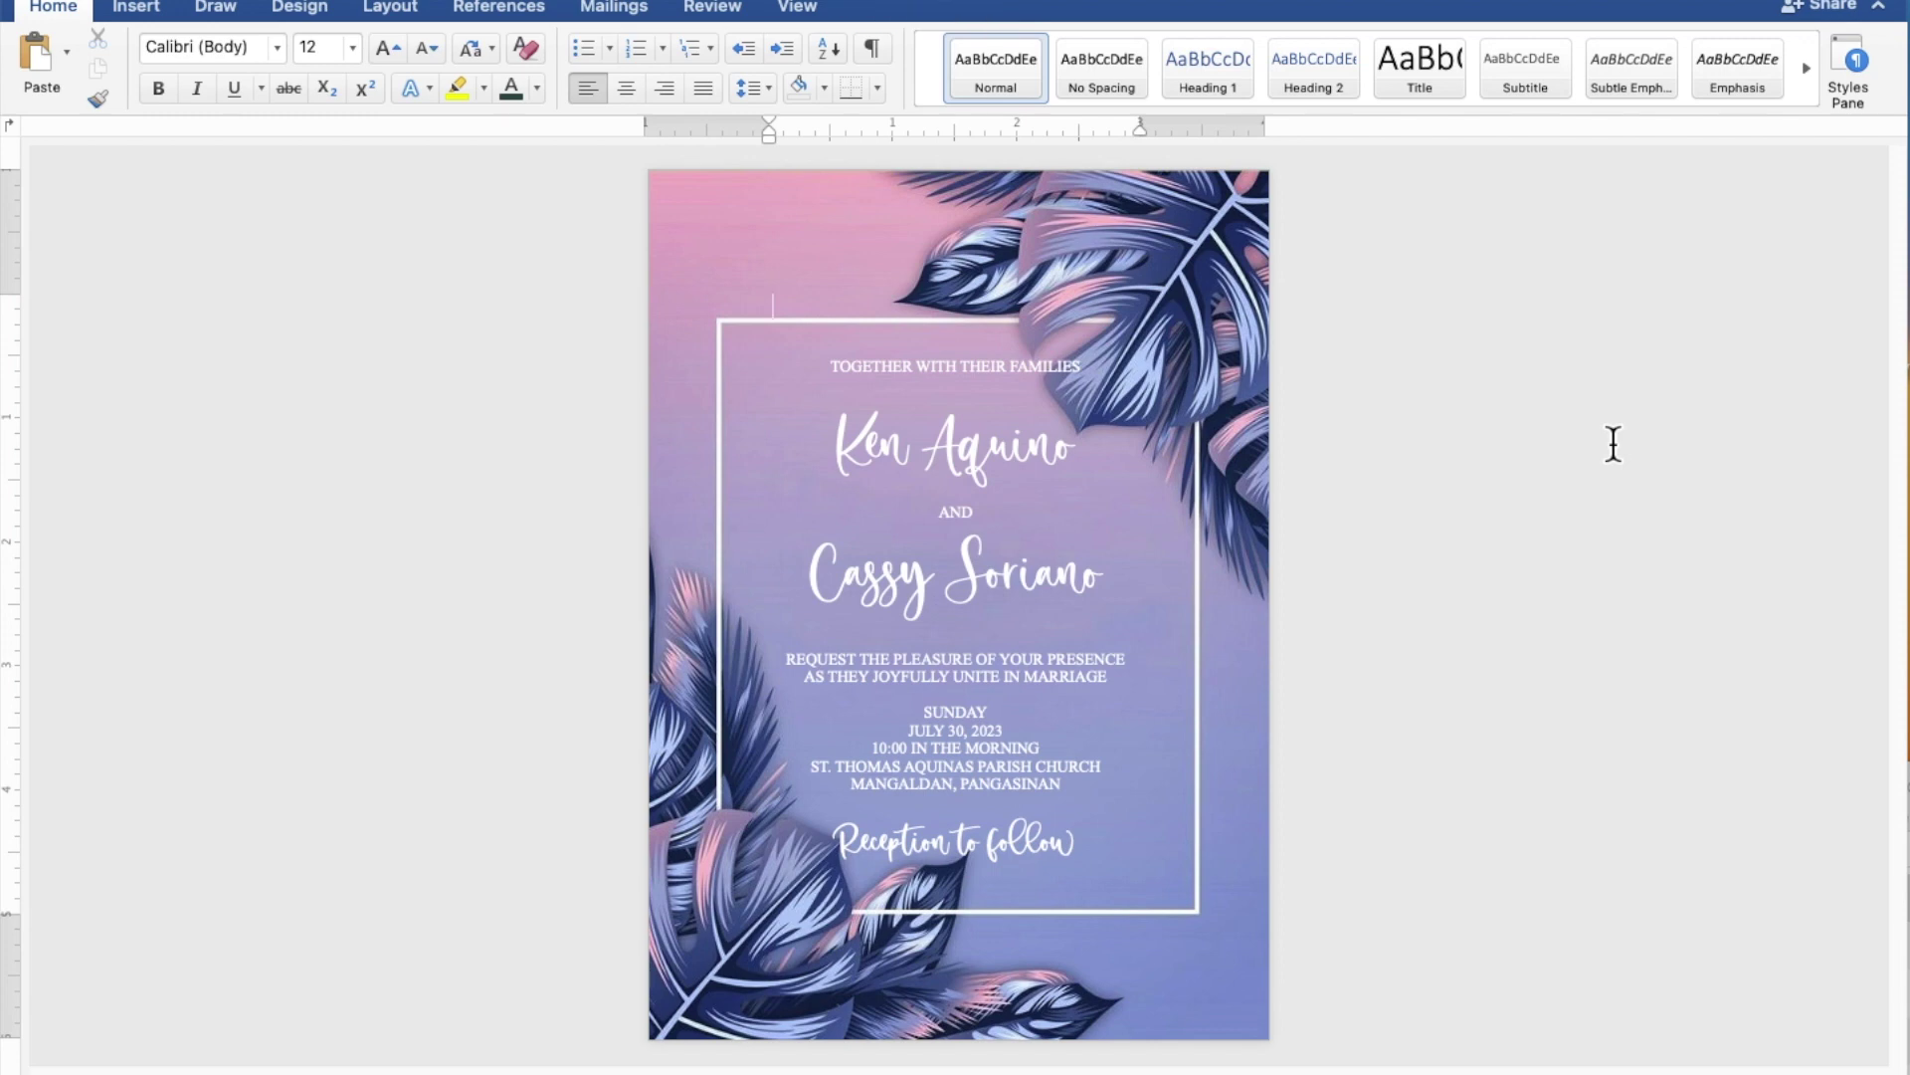